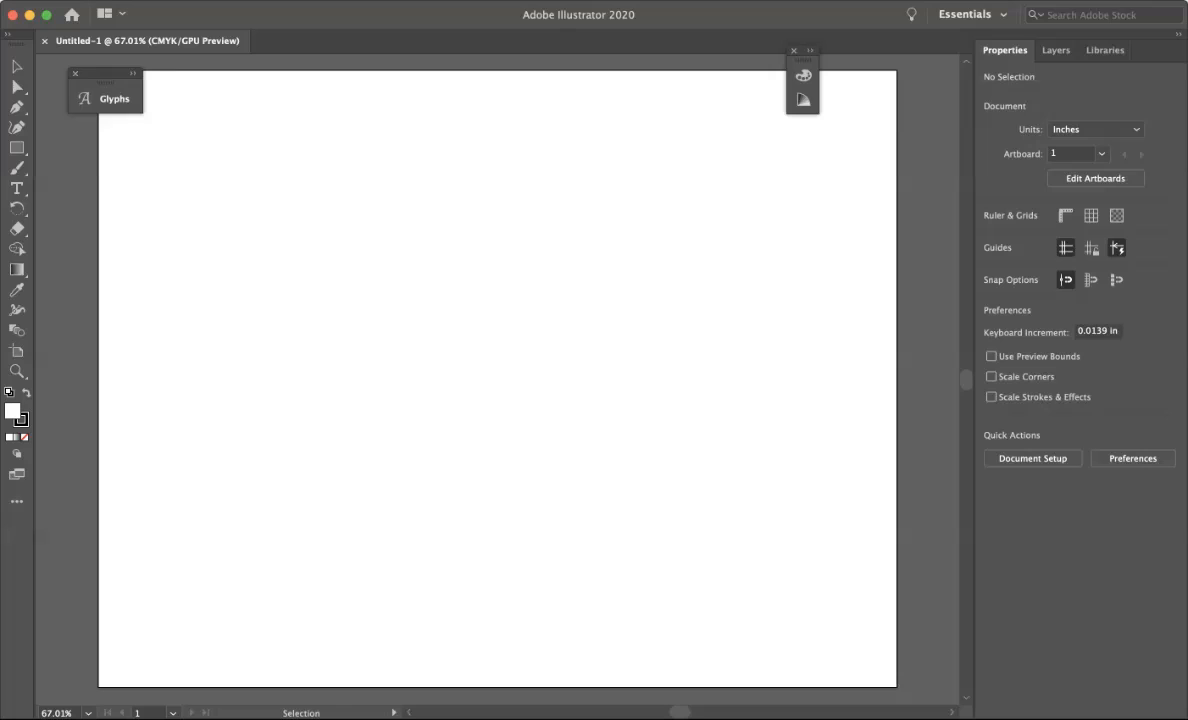
Place the scanned heart drawing onto the artboard.
scroll(498, 378, down, 1)
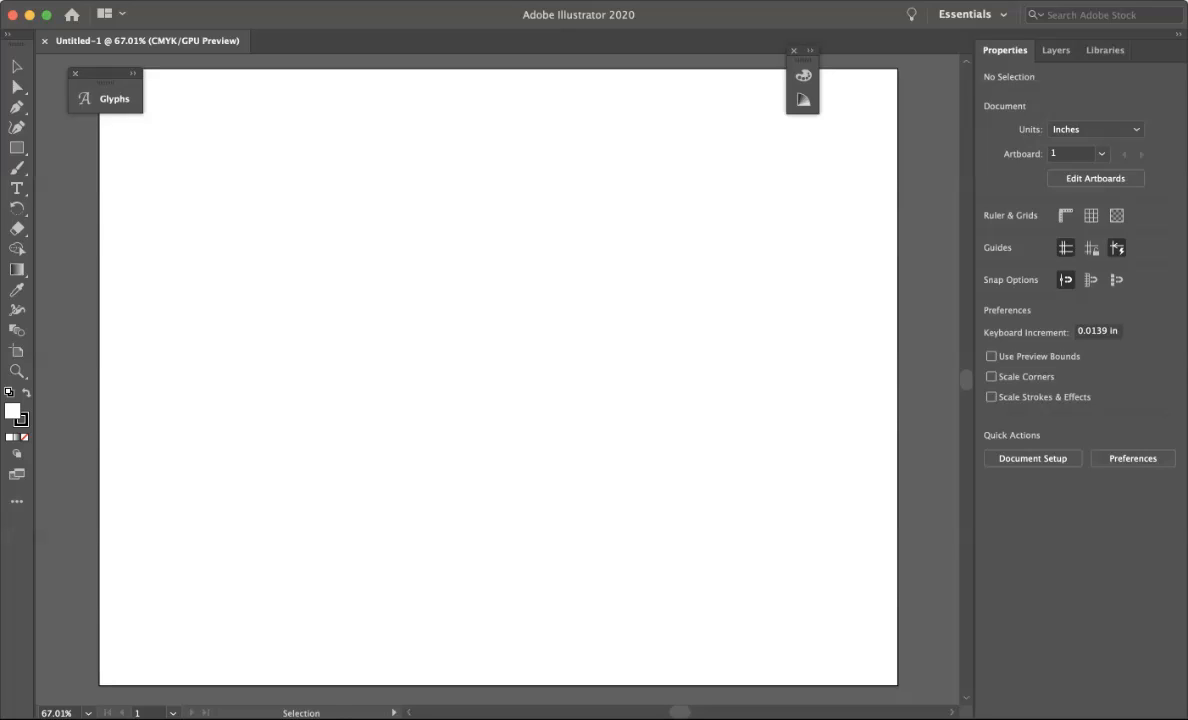
key(super+Tab)
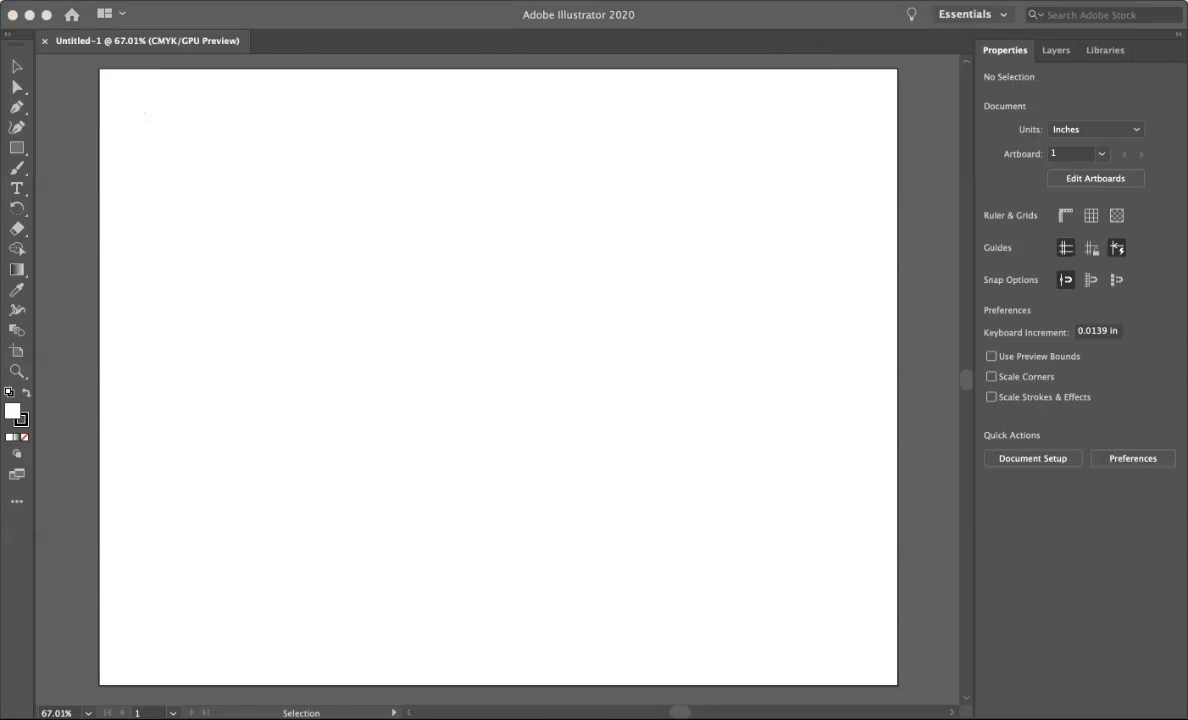
drag(498, 300, 550, 230)
Scale the placed image down to about 23 × 34.5 in so it fits near the artboard.
key(z)
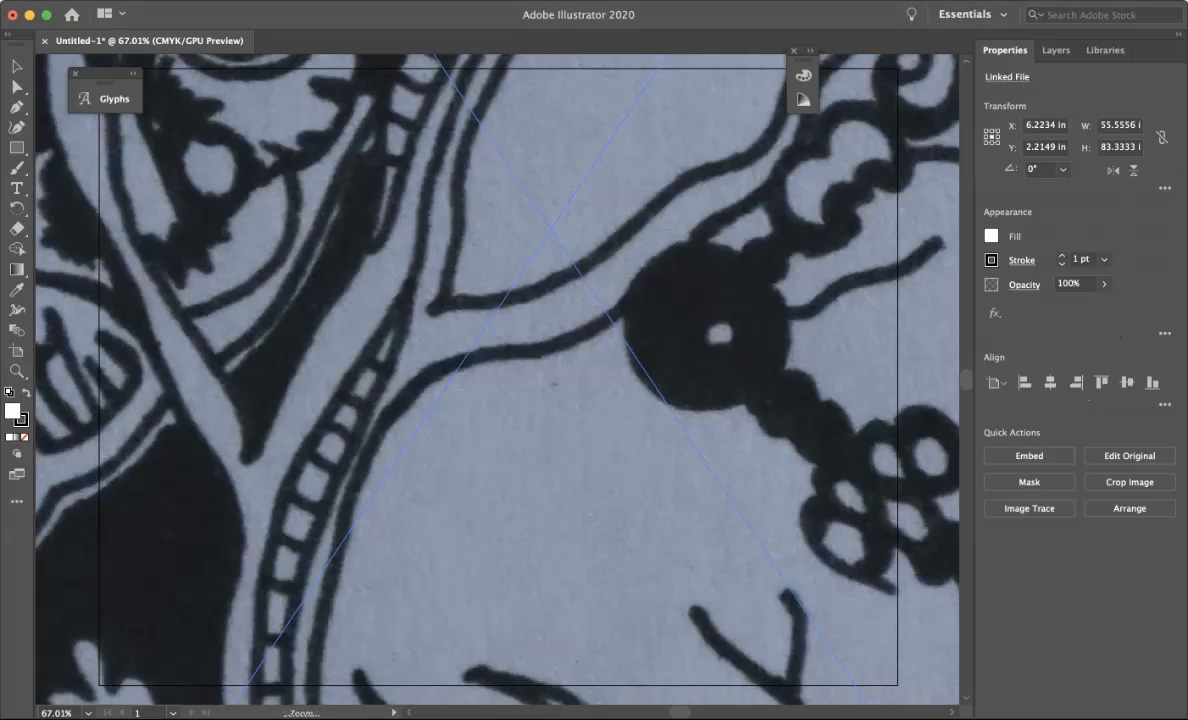
alt+click(557, 287)
alt+click(356, 597)
alt+click(356, 597)
alt+click(356, 597)
alt+click(356, 597)
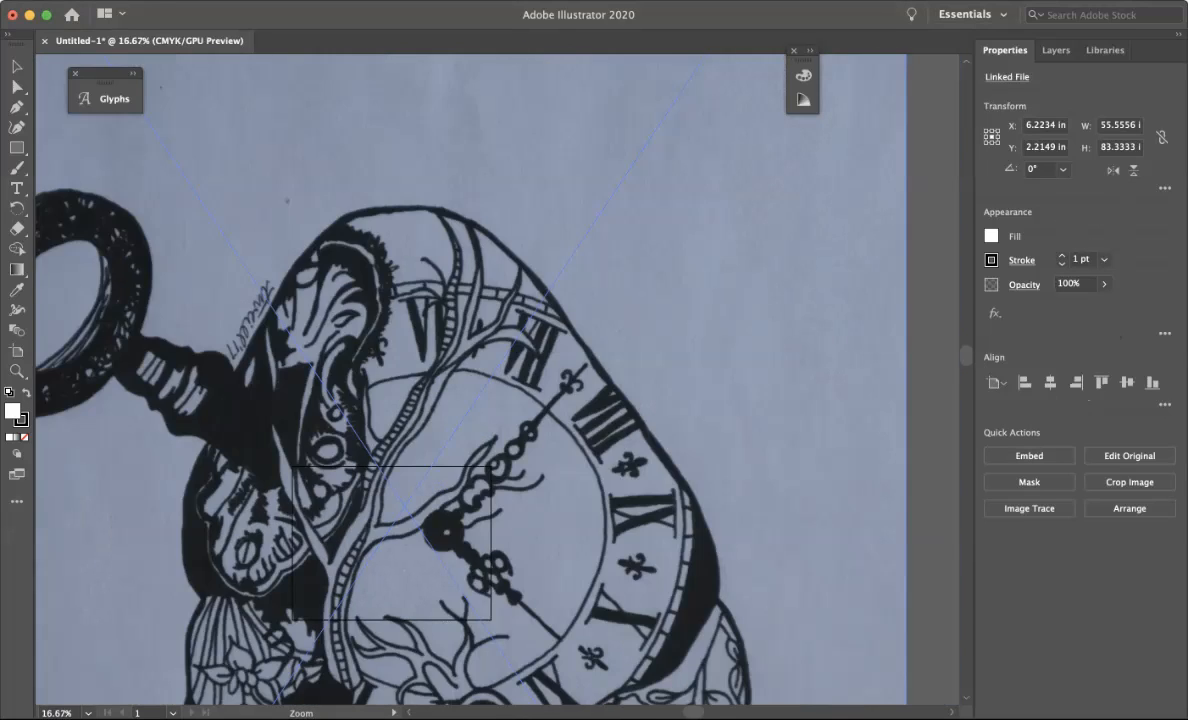
alt+click(356, 597)
alt+click(356, 597)
scroll(497, 380, down, 5)
scroll(497, 380, left, 3)
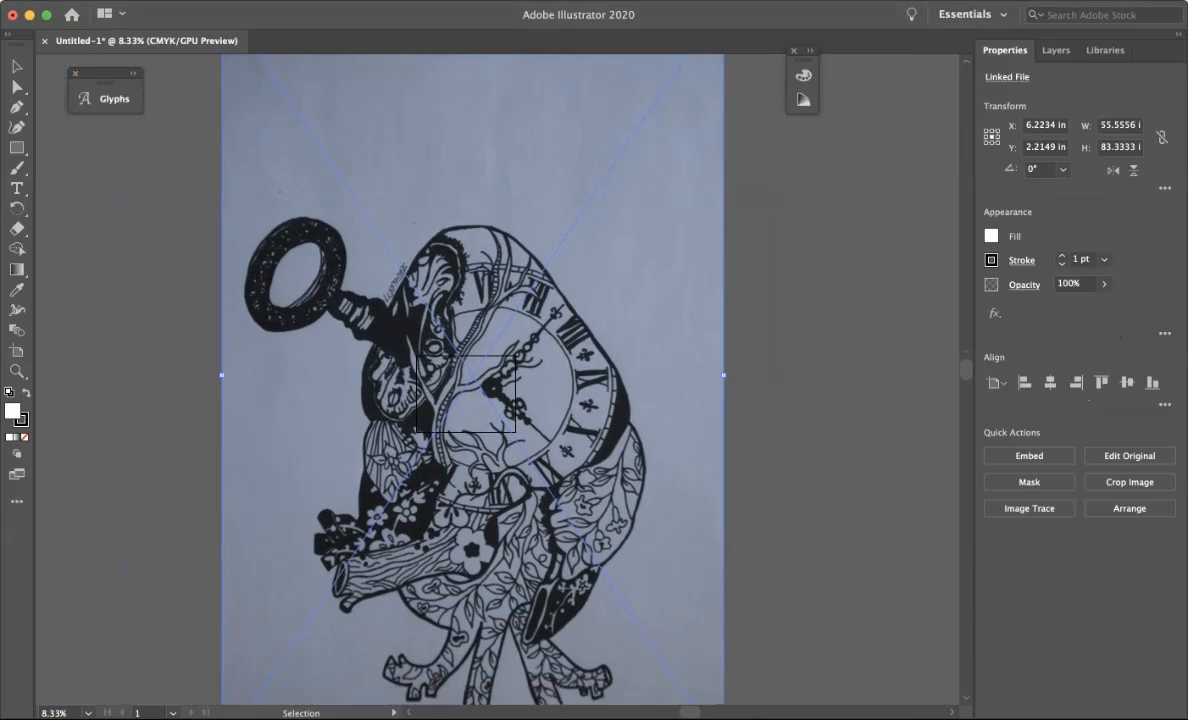
scroll(497, 380, down, 1)
scroll(497, 380, left, 1)
drag(773, 656, 477, 366)
drag(433, 313, 583, 340)
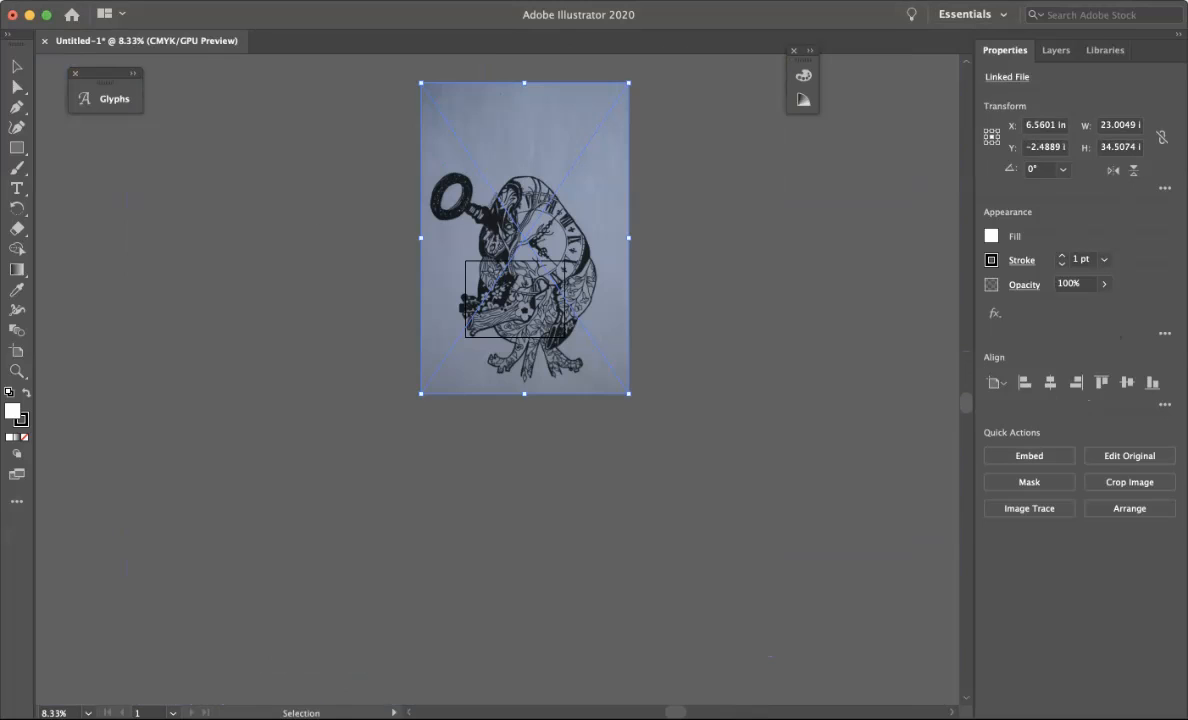
Rotate the image 180° so the heart stands upright, undoing an accidental resize.
drag(600, 258, 515, 185)
drag(421, 393, 524, 262)
key(ctrl+z)
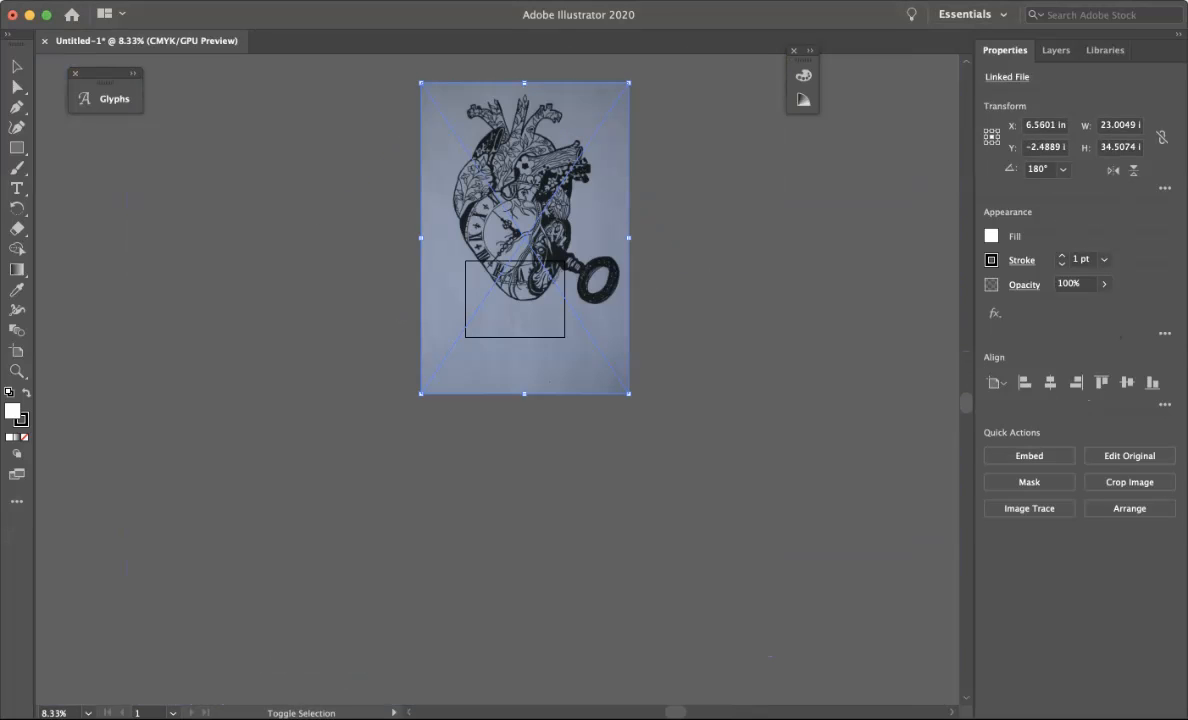
Scale the image down to about 8.3 × 12.4 in and position it over the artboard.
drag(421, 393, 460, 385)
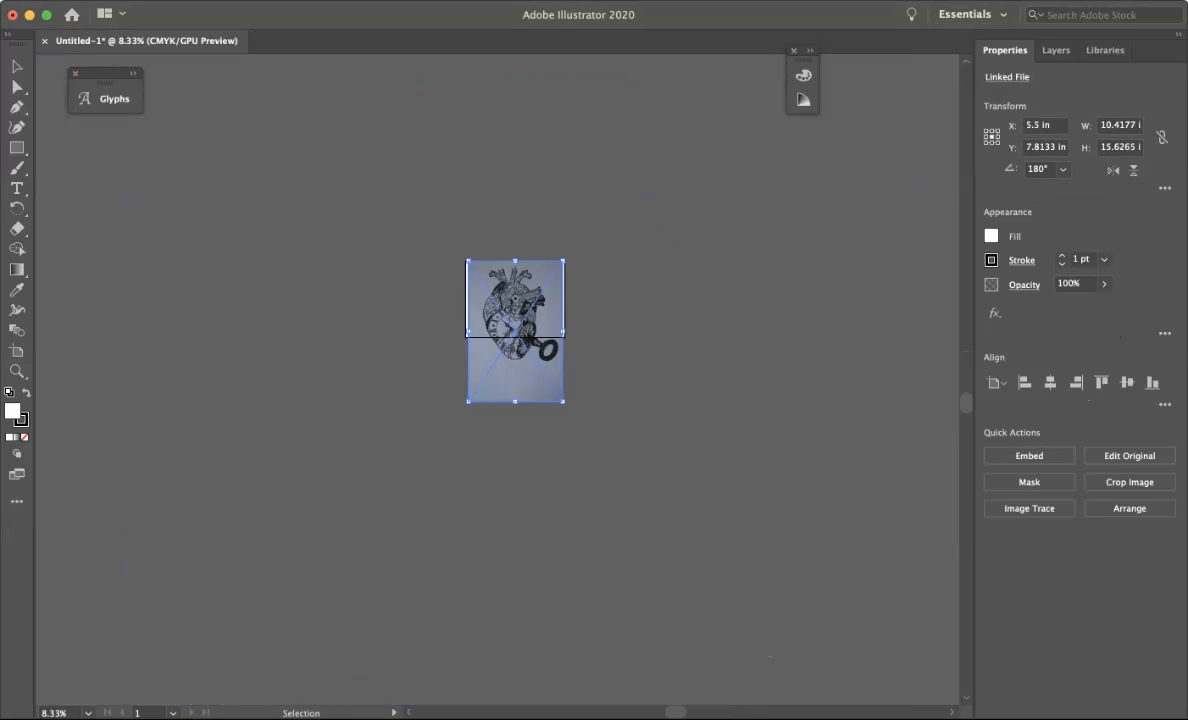
key(ctrl+plus)
key(ctrl+plus)
scroll(517, 380, up, 3)
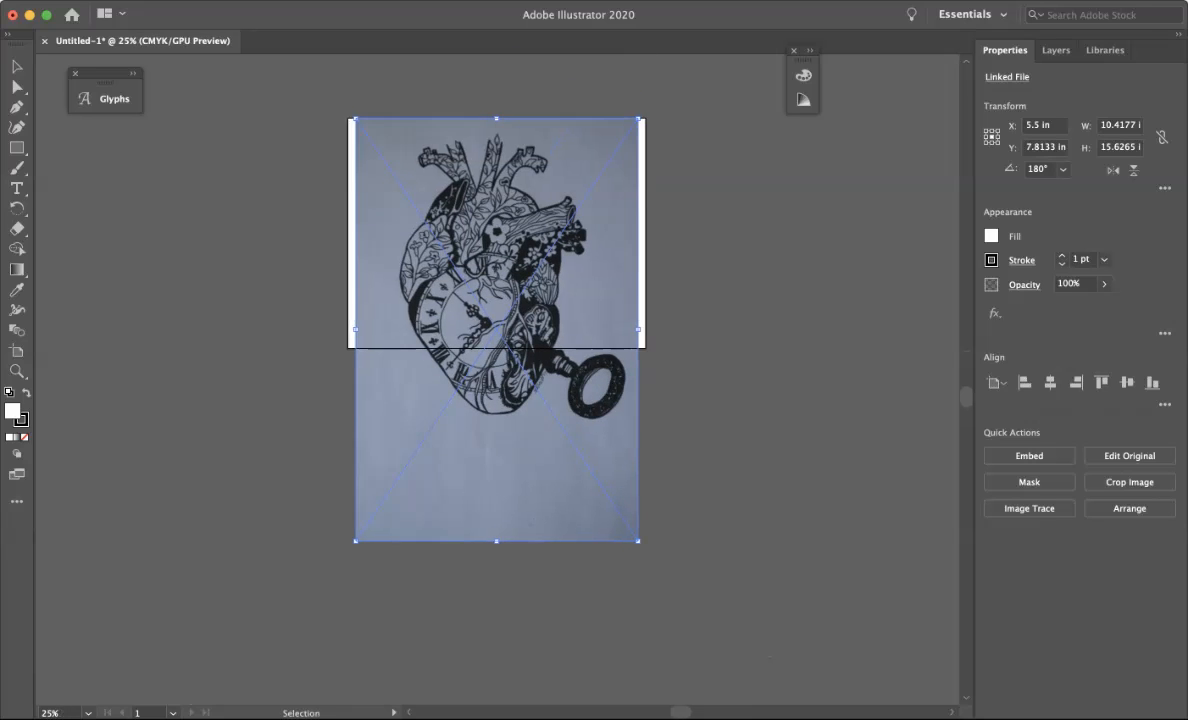
drag(377, 594, 434, 508)
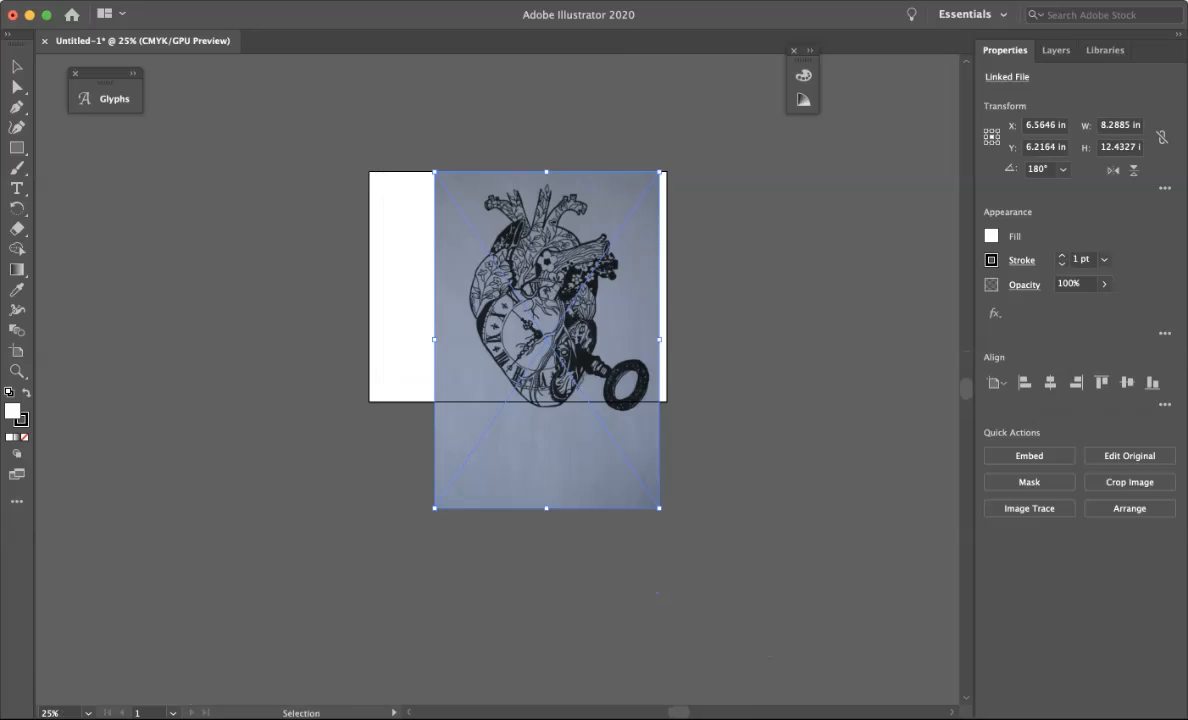
key(Return)
click(522, 471)
Apply Image Trace to the image with the 3 Colors preset, accepting the large-image warning.
key(super+equal)
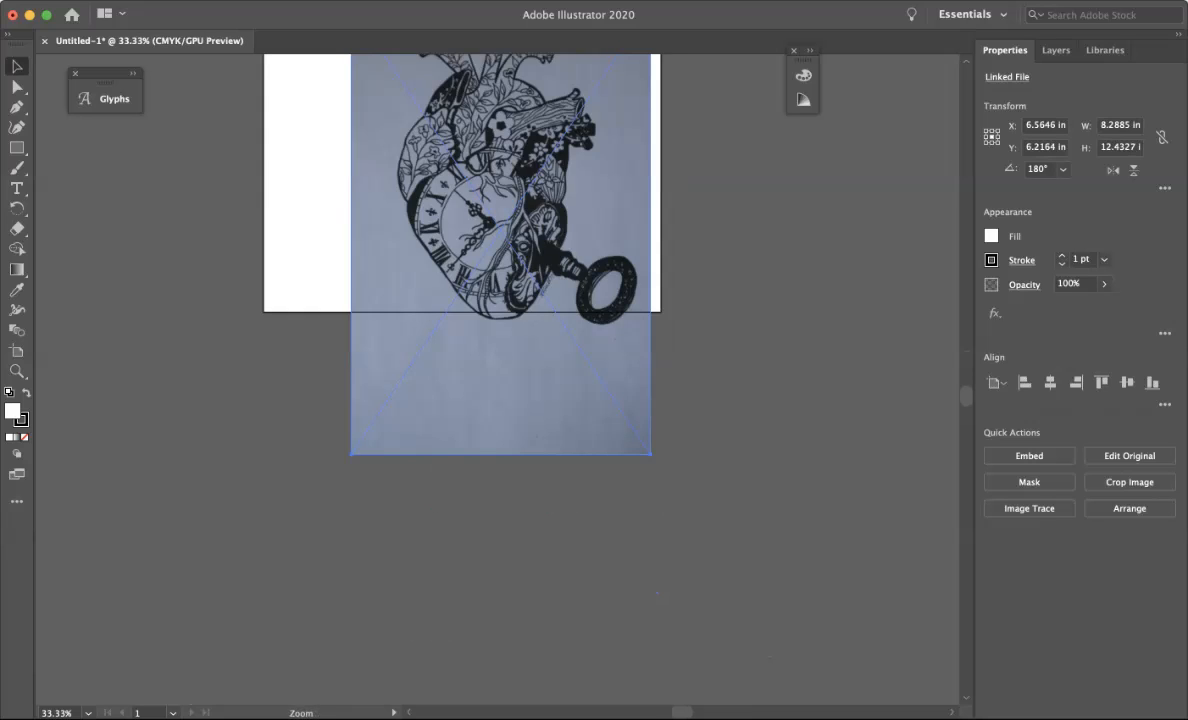
key(super+equal)
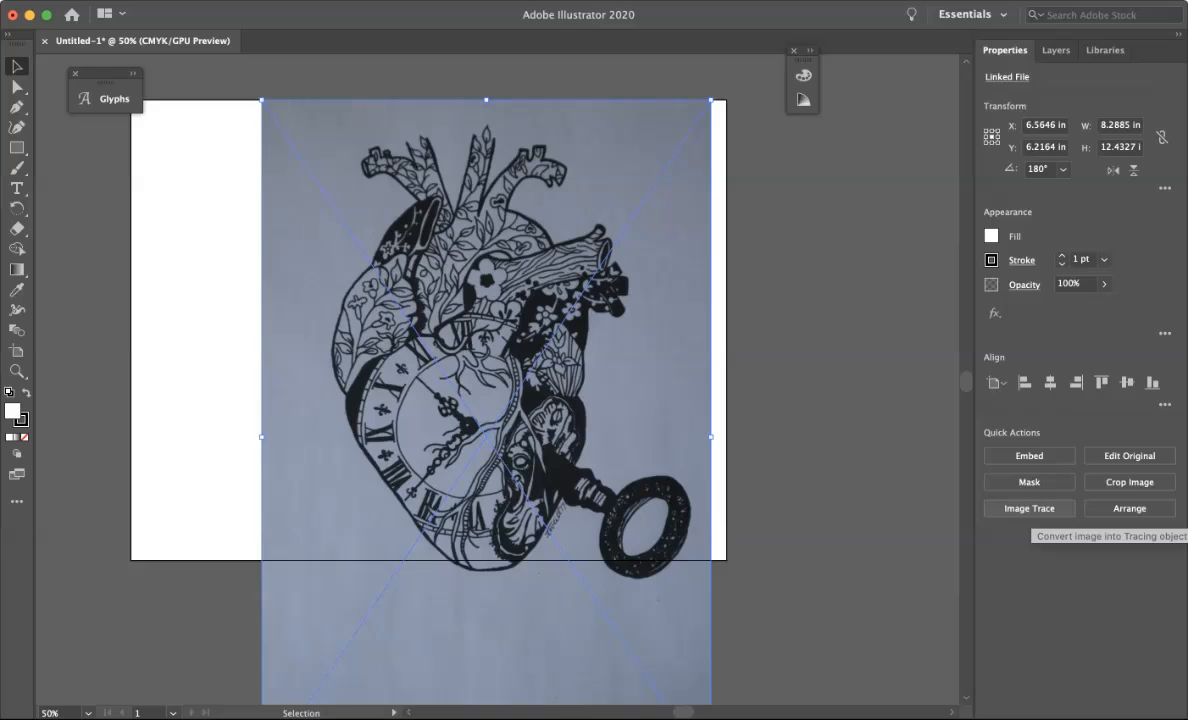
click(1029, 508)
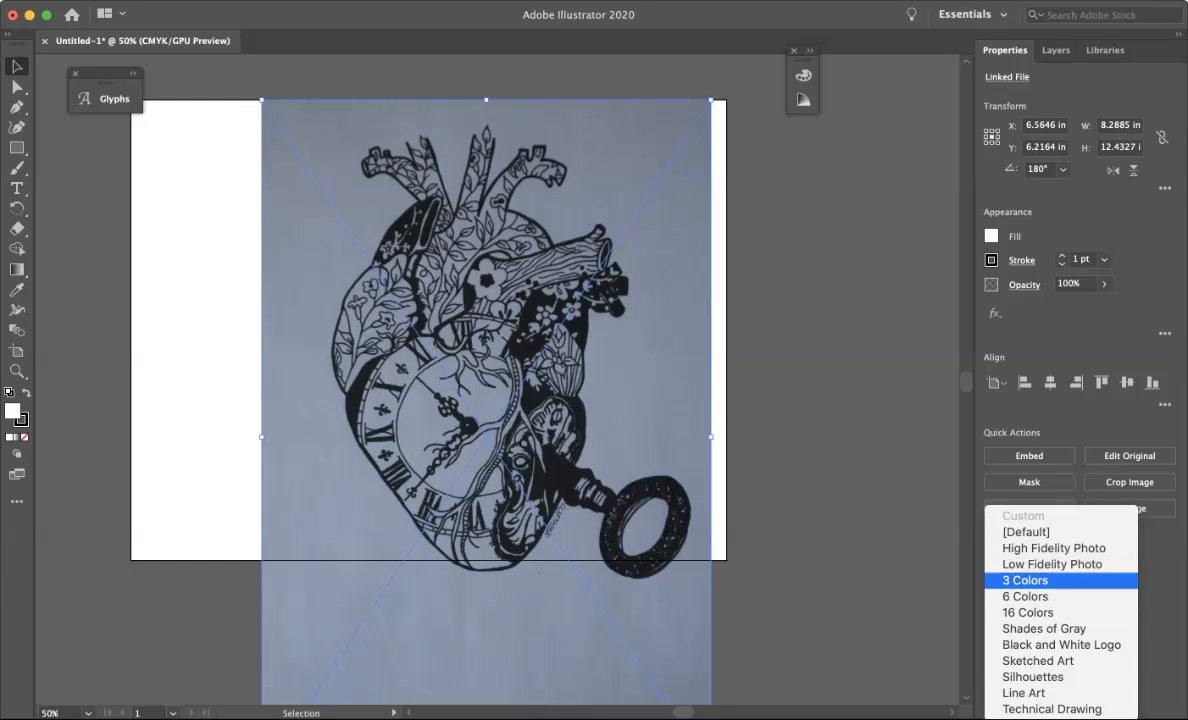
click(1025, 580)
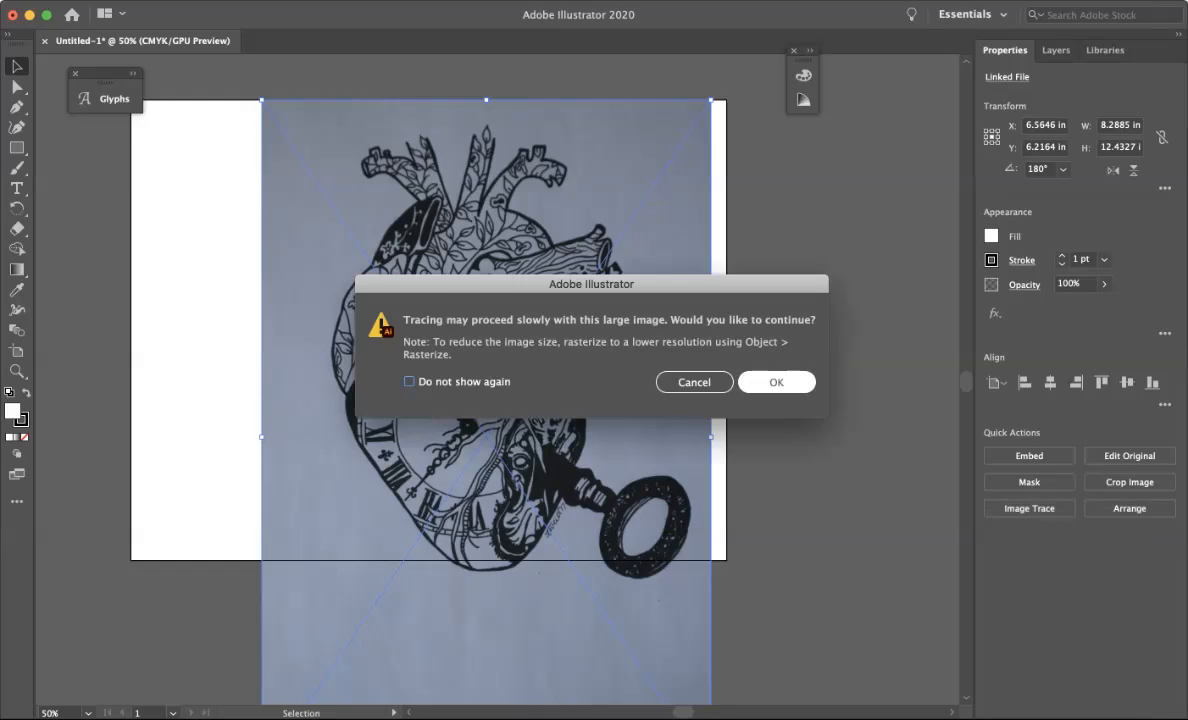
click(776, 382)
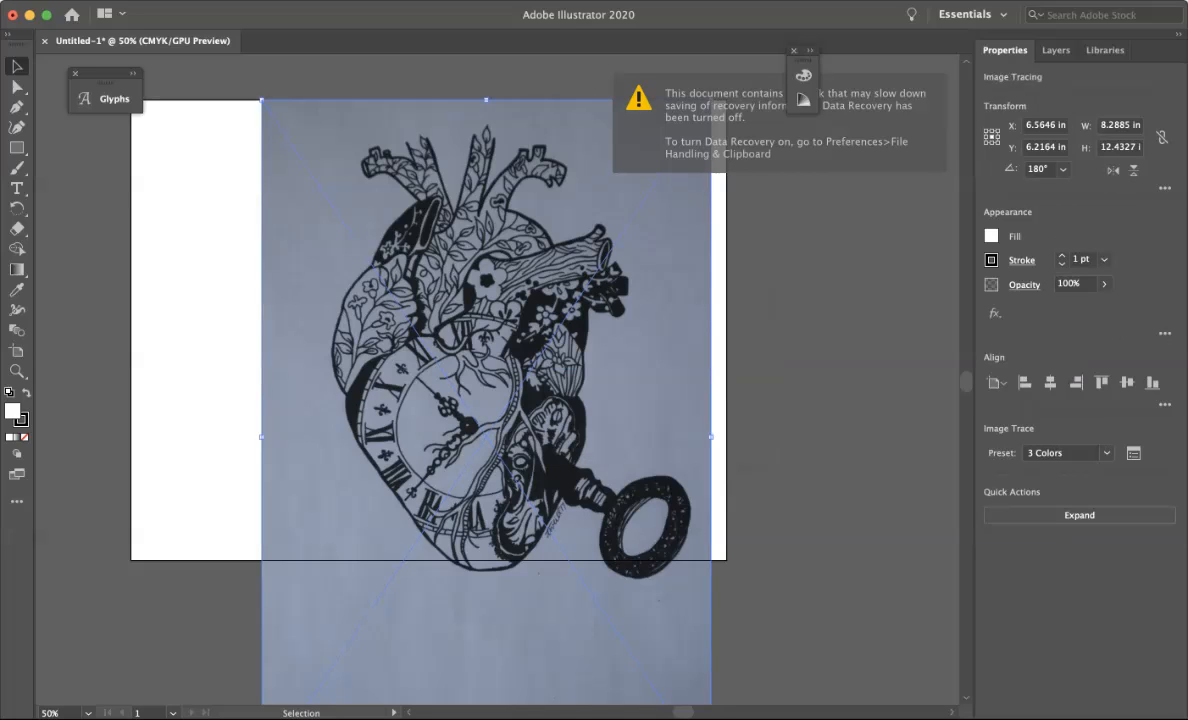
Switch the trace preset to Silhouettes and open the Image Trace panel beside the artboard.
click(1100, 453)
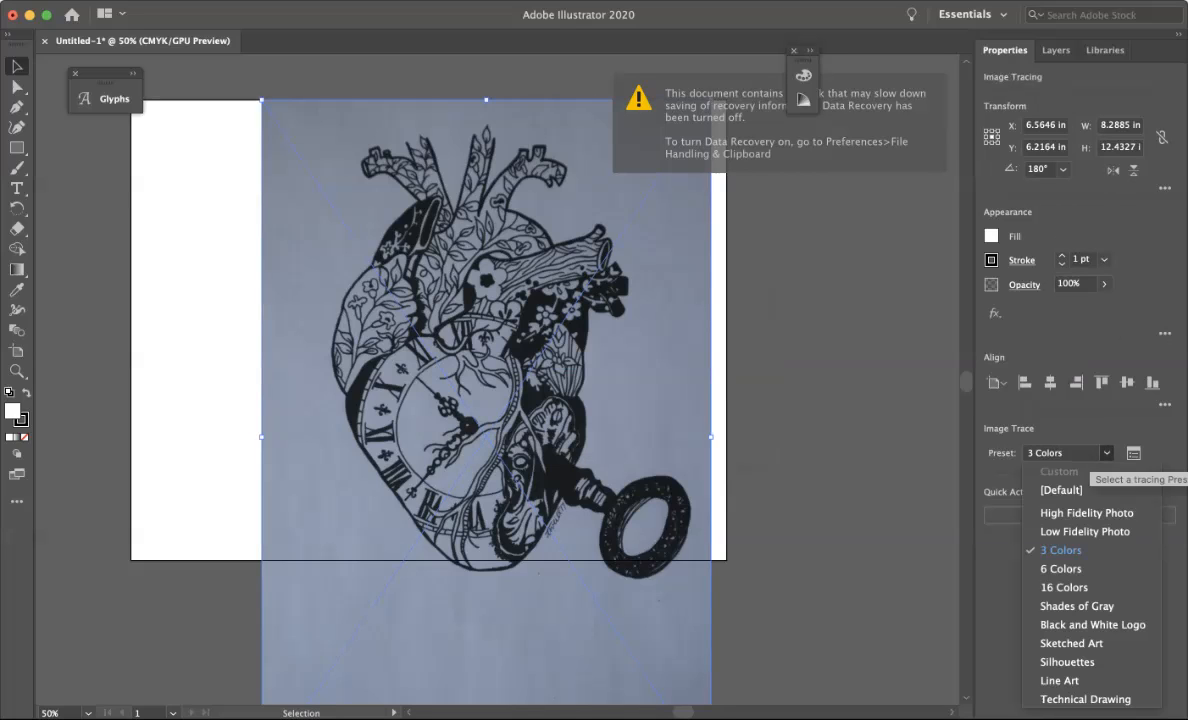
click(1067, 662)
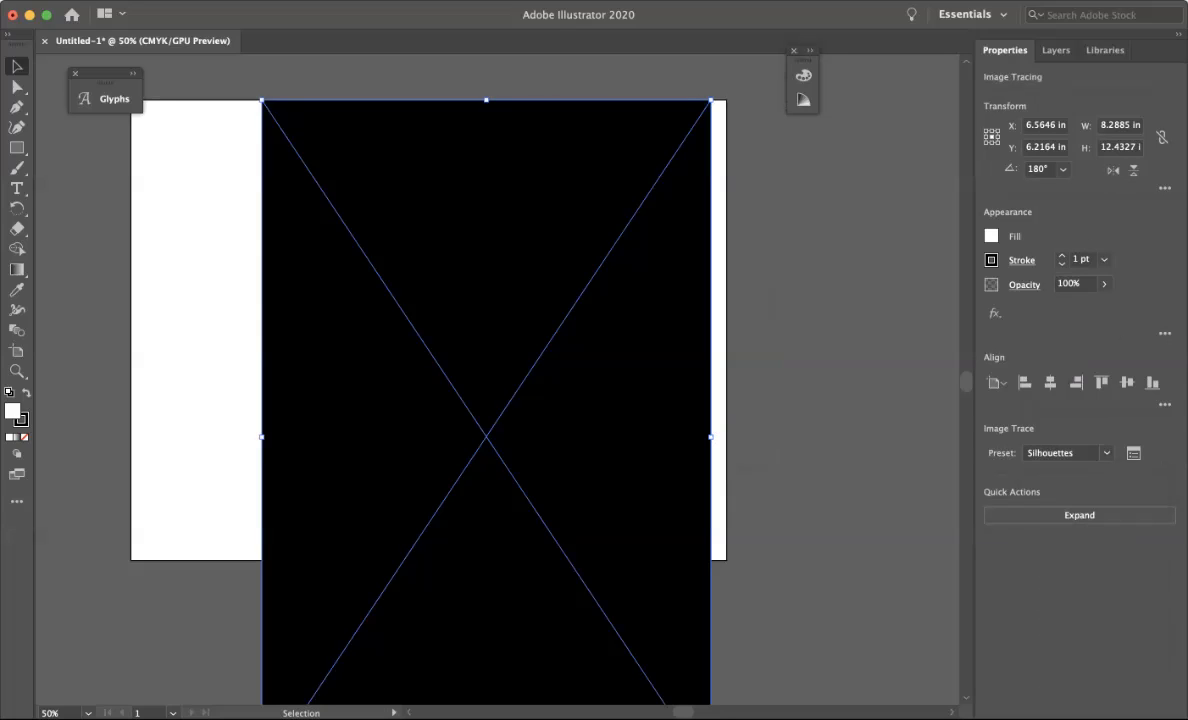
click(1133, 453)
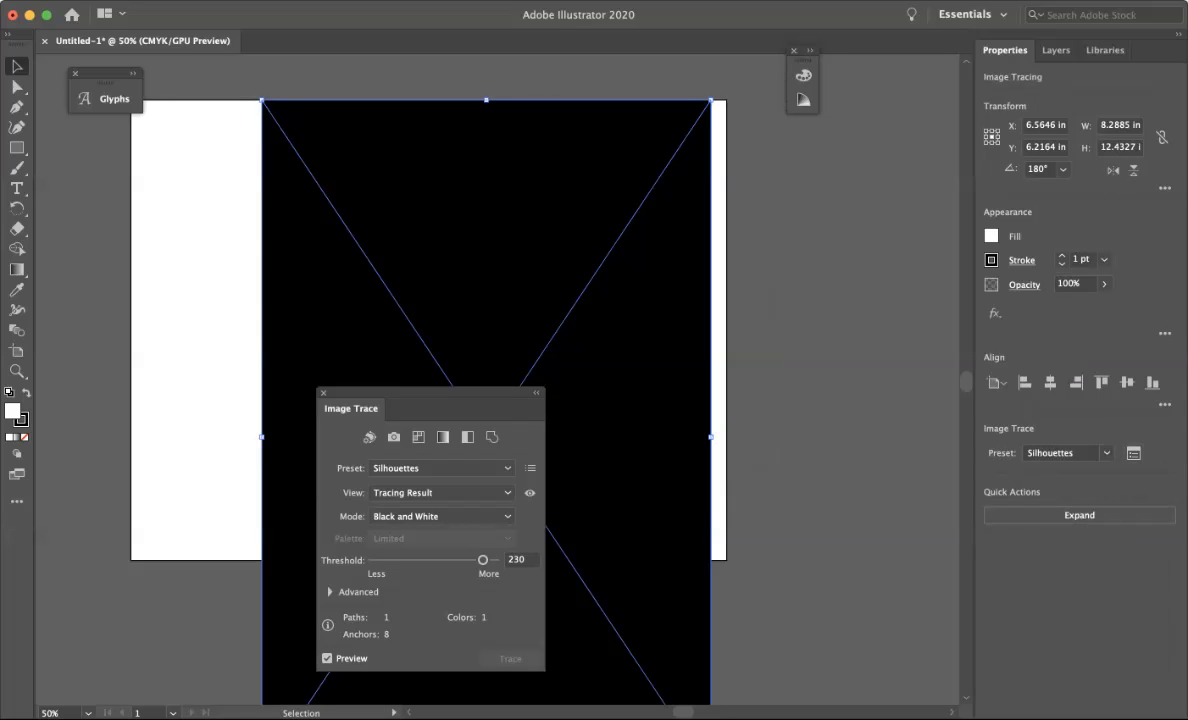
mouse_move(430, 393)
mouse_down()
mouse_move(769, 415)
mouse_move(830, 301)
mouse_move(846, 311)
mouse_move(840, 279)
mouse_up()
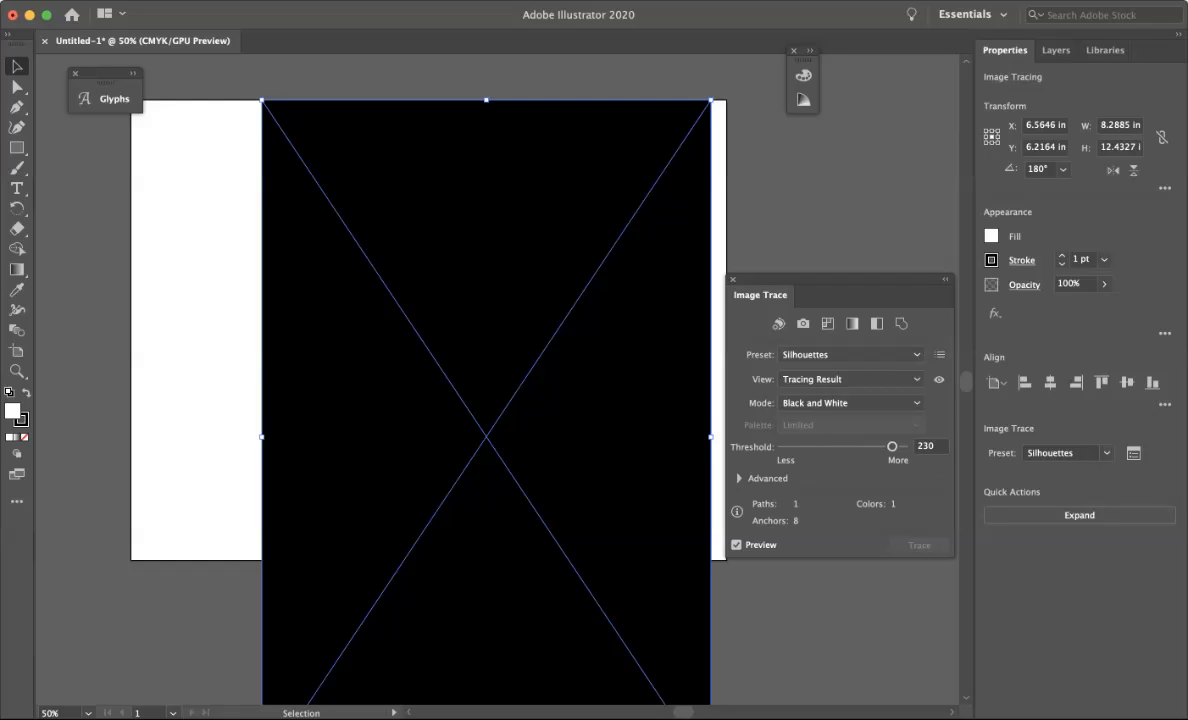
Lower the trace threshold step by step to about 60.
drag(891, 446, 853, 446)
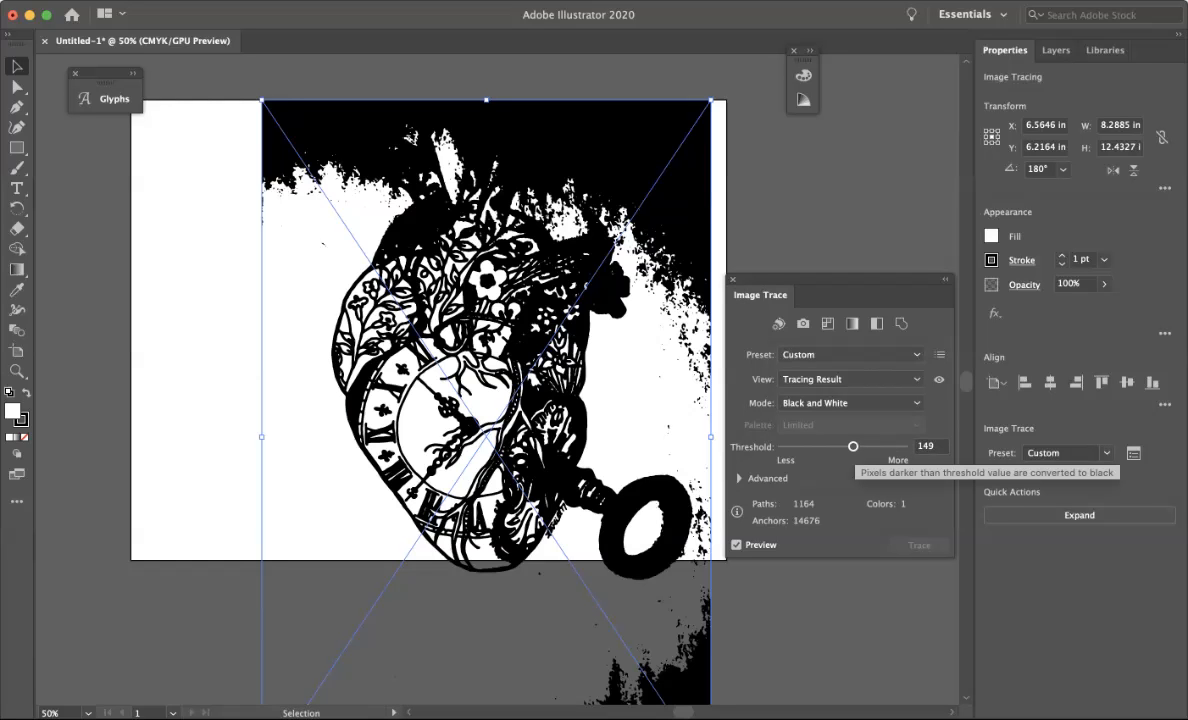
drag(853, 446, 840, 446)
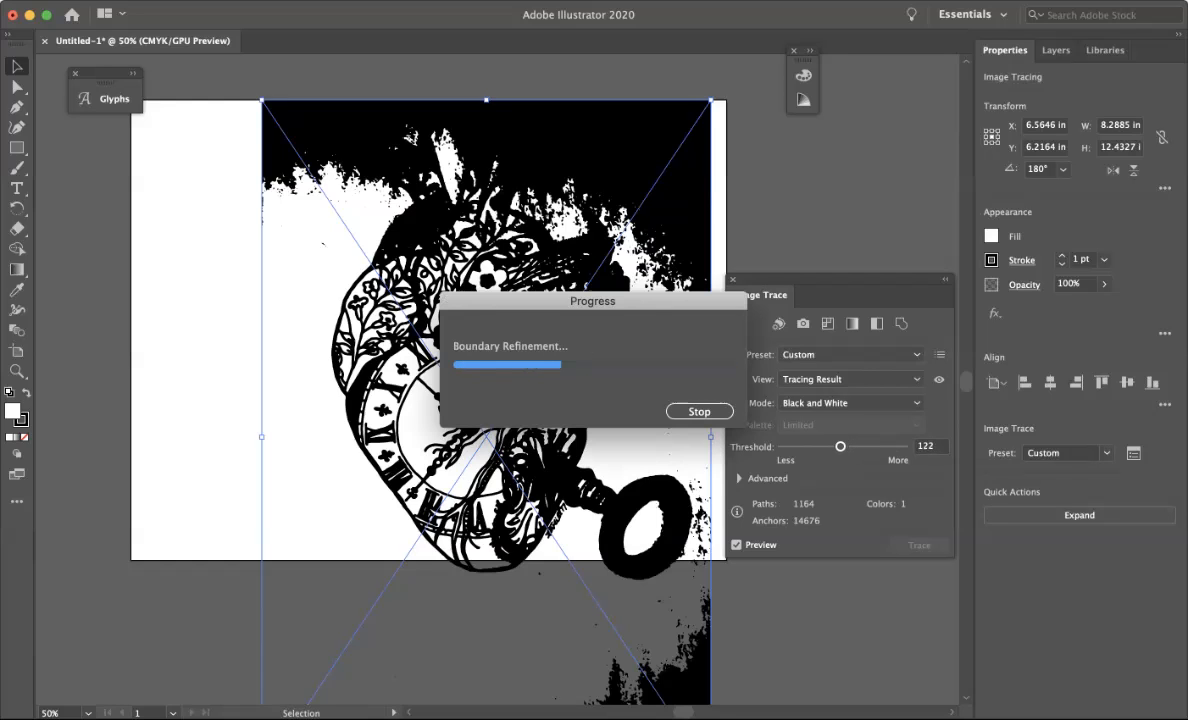
drag(834, 446, 833, 446)
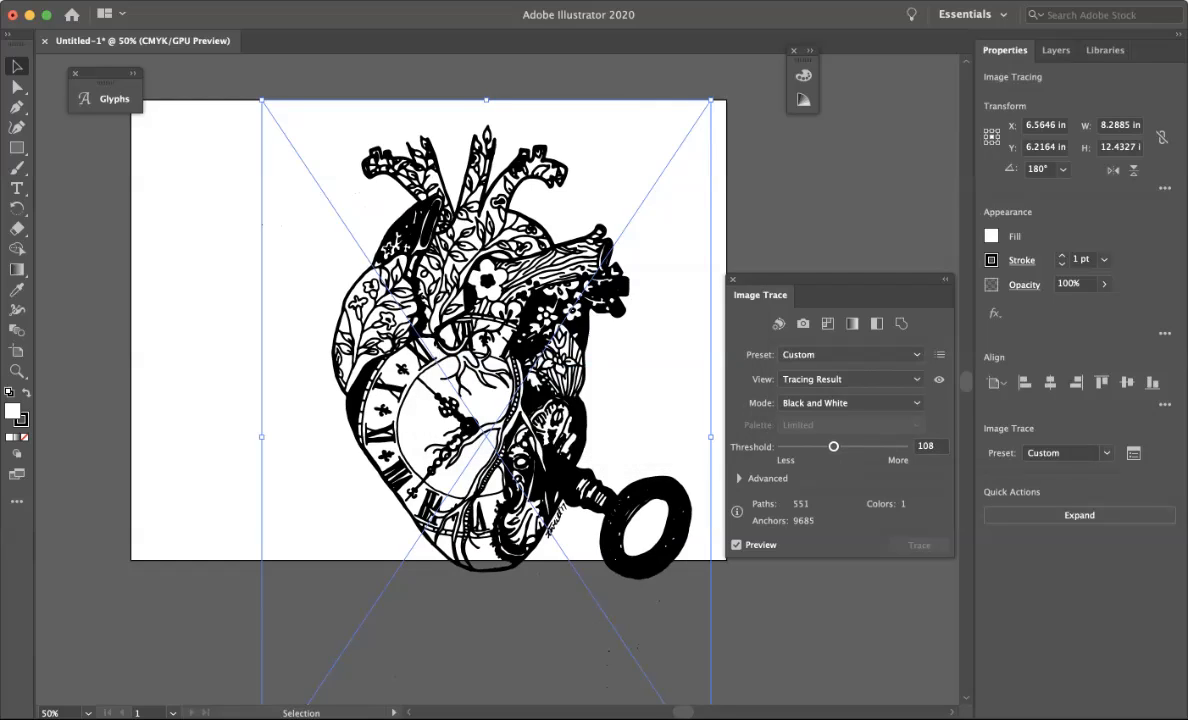
drag(833, 446, 823, 446)
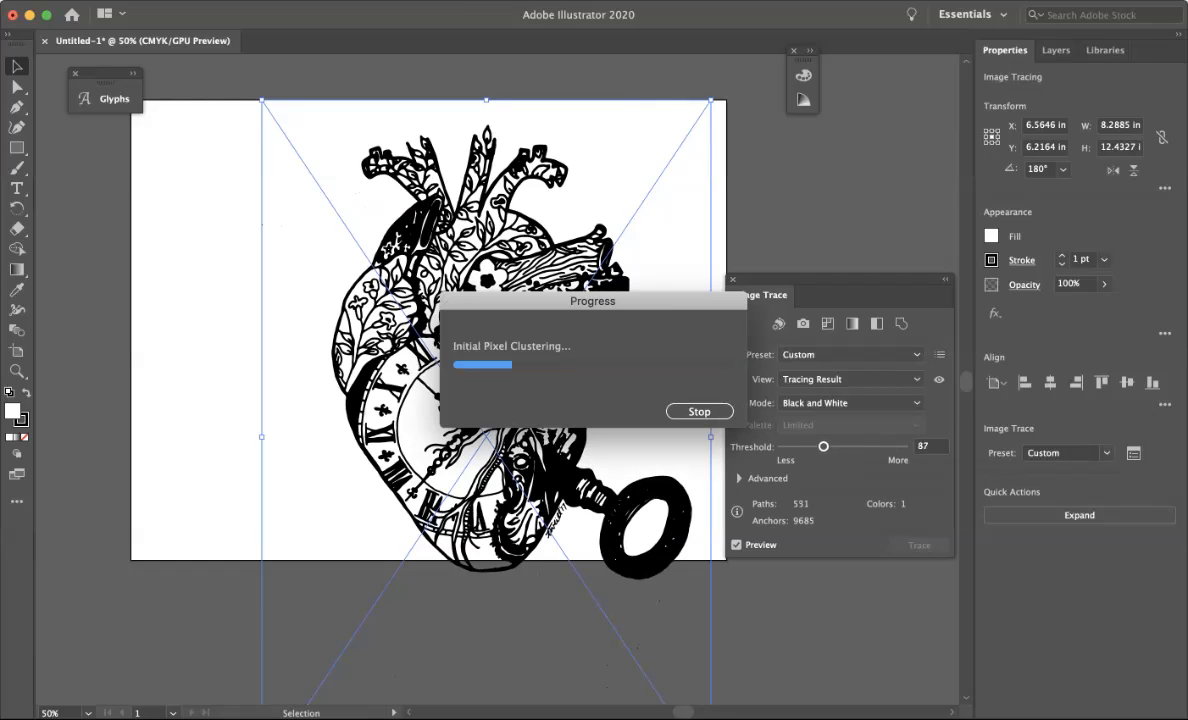
drag(823, 446, 815, 446)
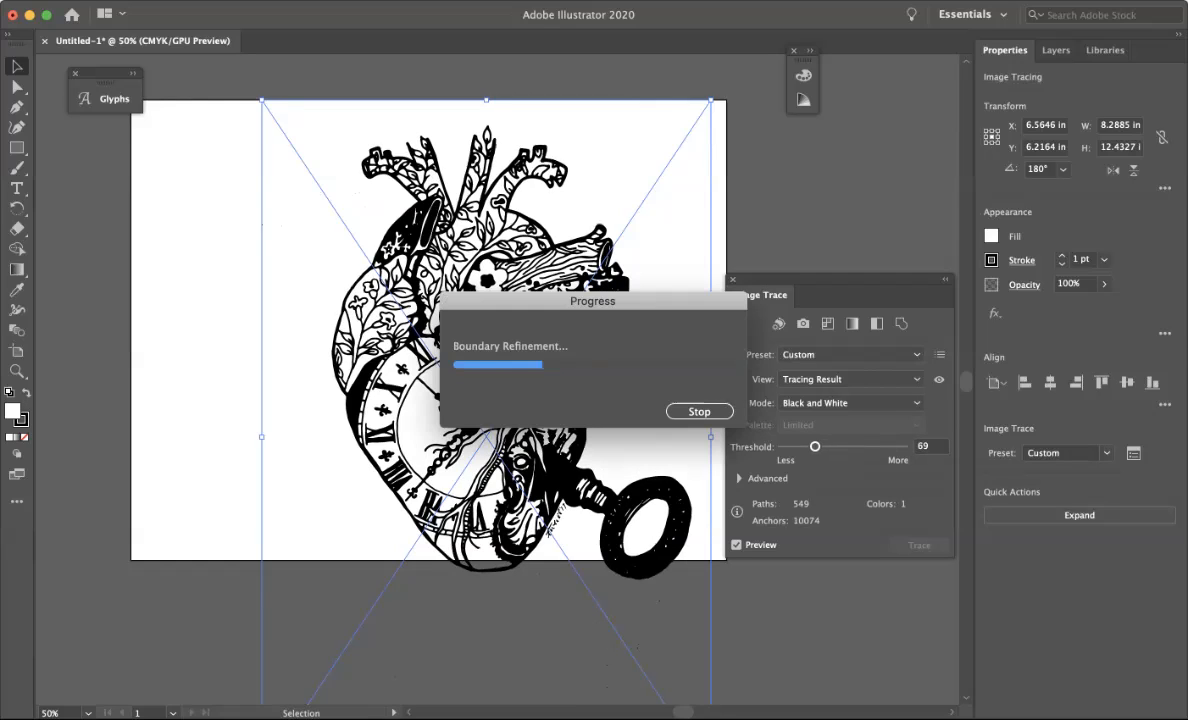
drag(815, 446, 810, 446)
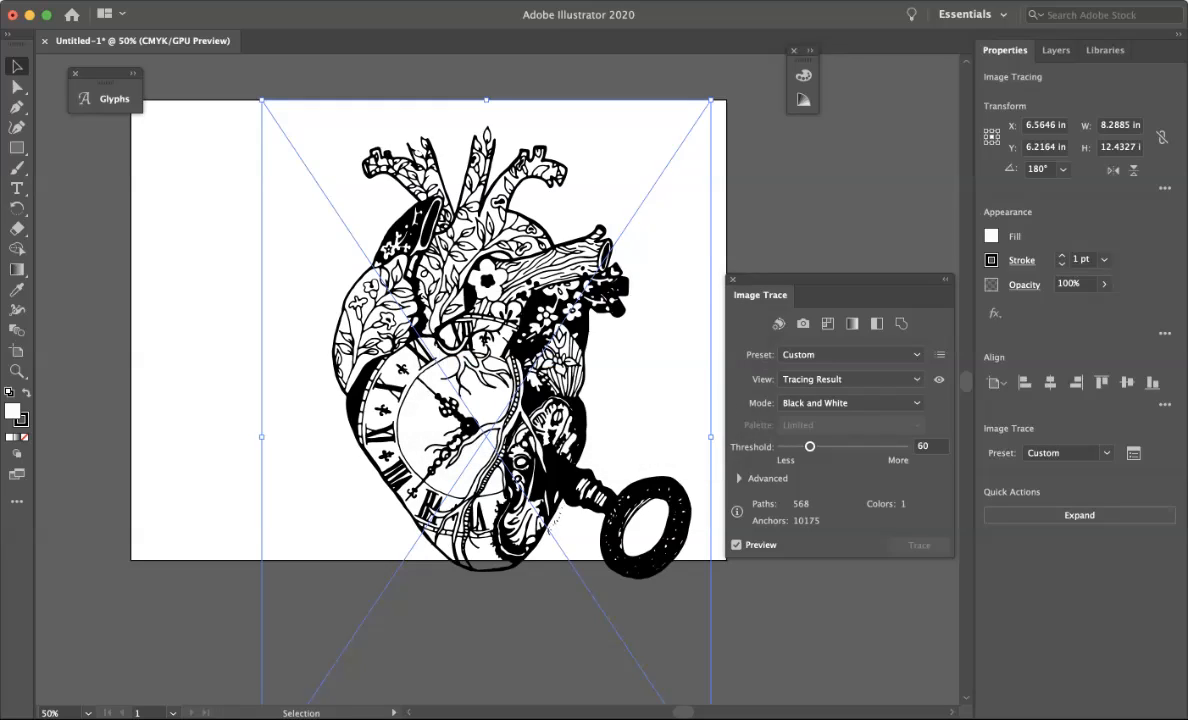
drag(810, 446, 809, 446)
Apply the Black and White Logo trace preset and fine-tune the threshold to 93.
click(893, 356)
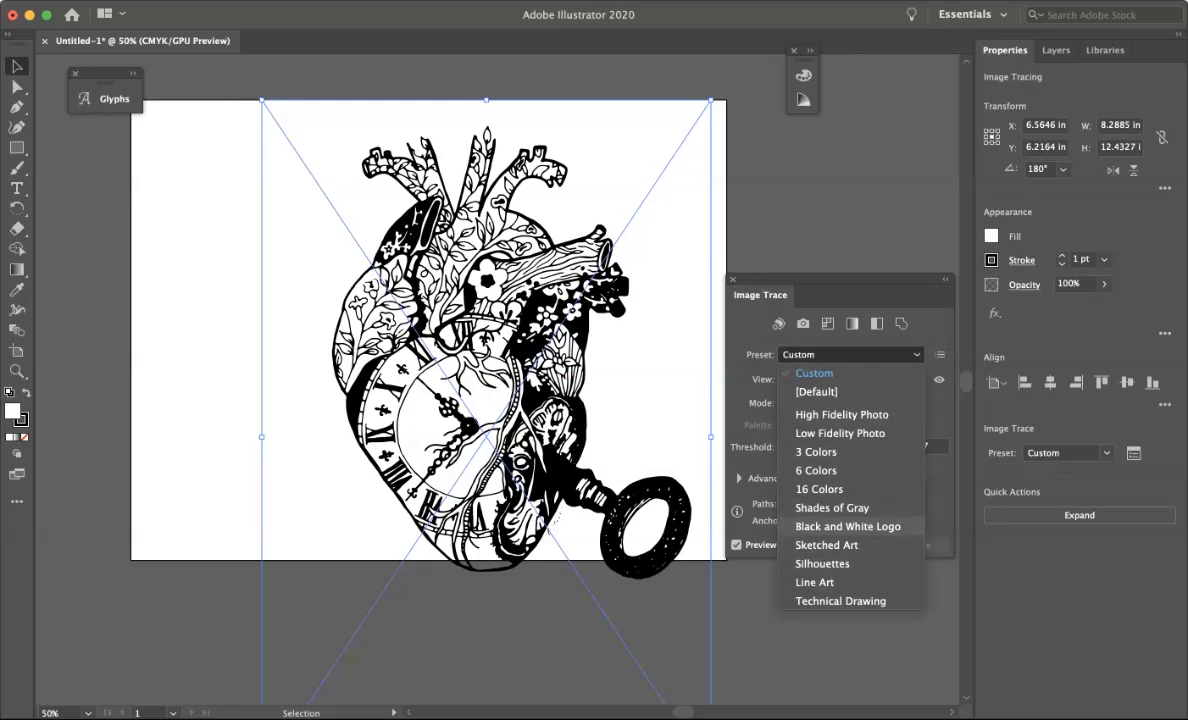
click(848, 526)
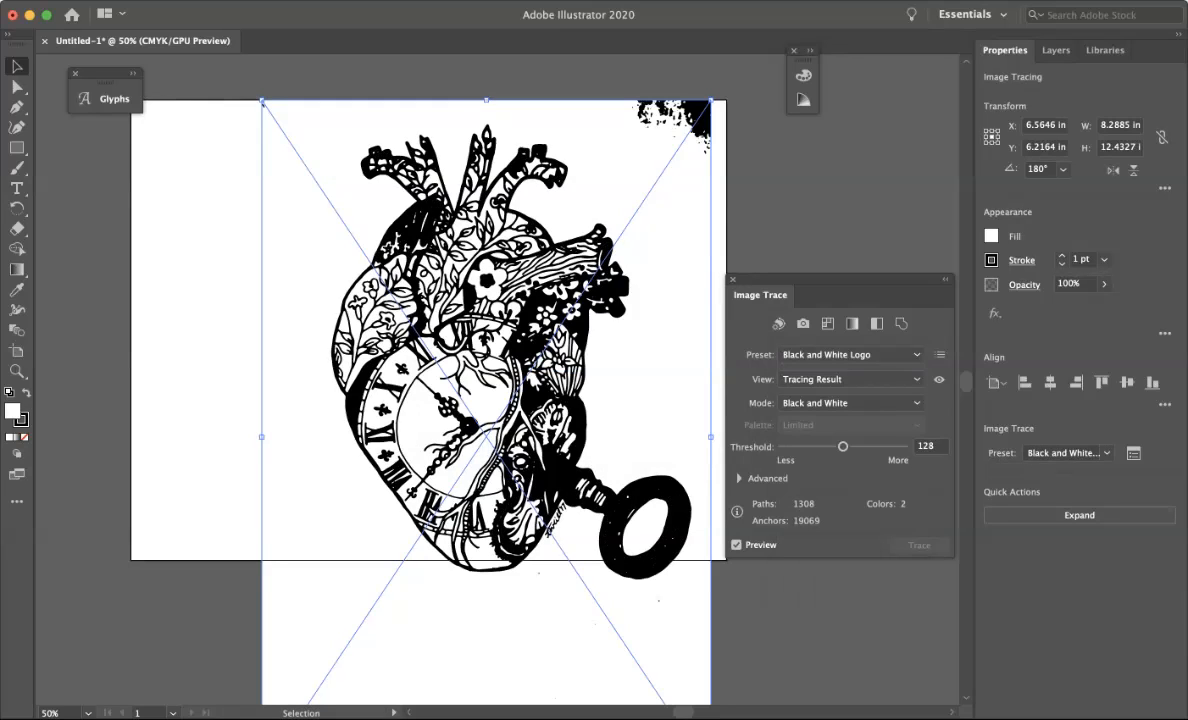
drag(843, 446, 835, 446)
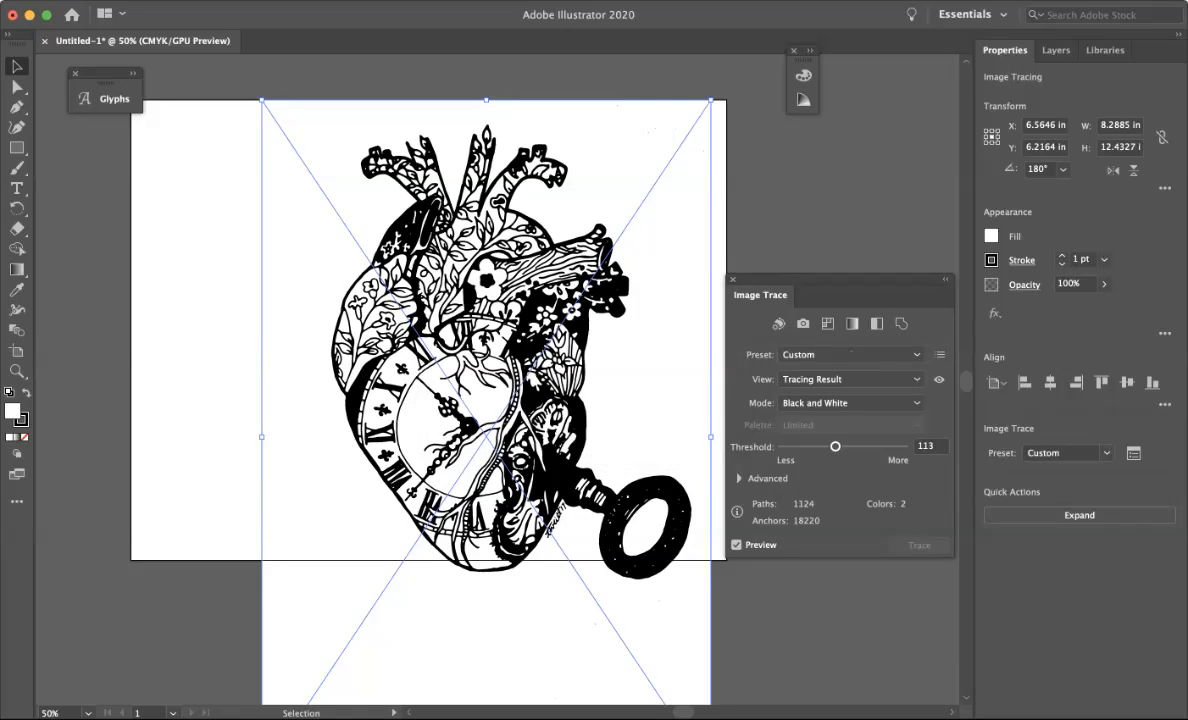
drag(835, 446, 831, 446)
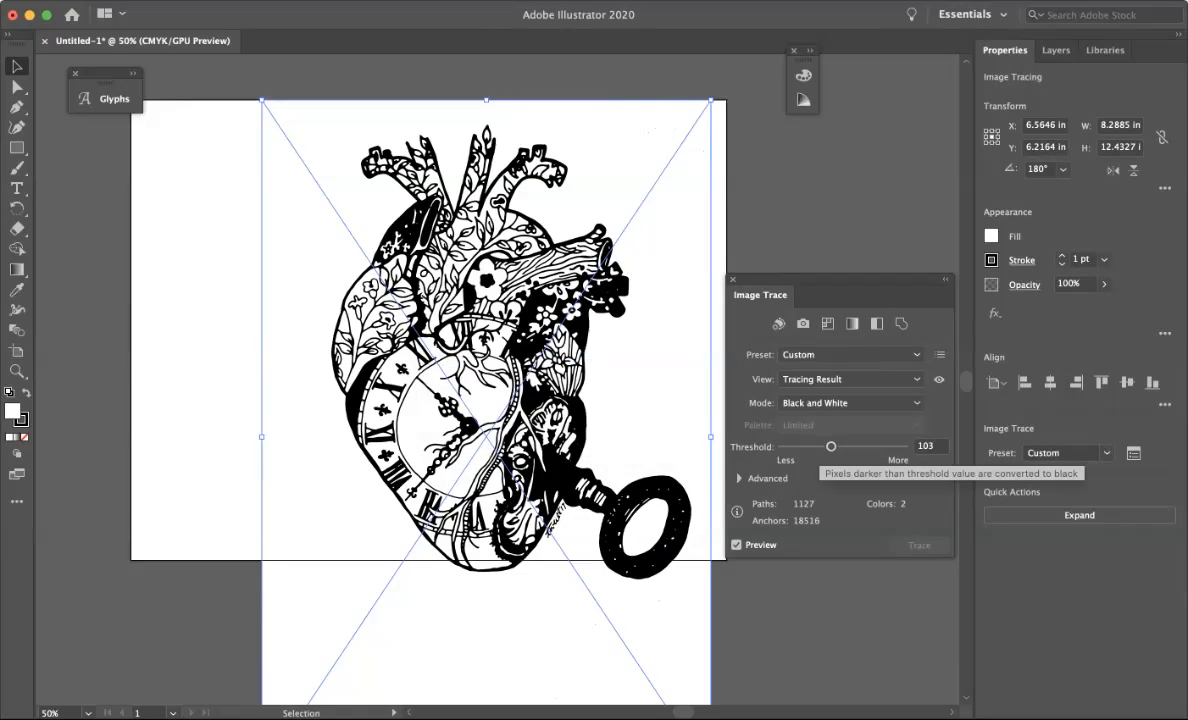
click(818, 446)
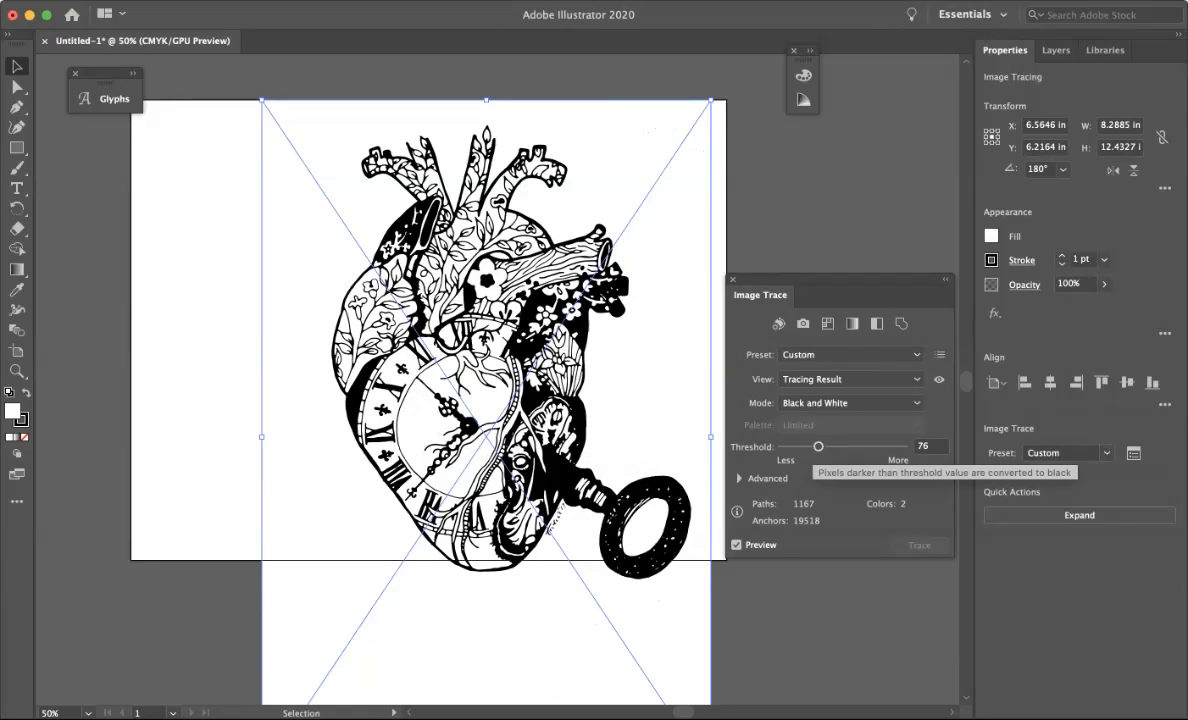
drag(818, 446, 810, 446)
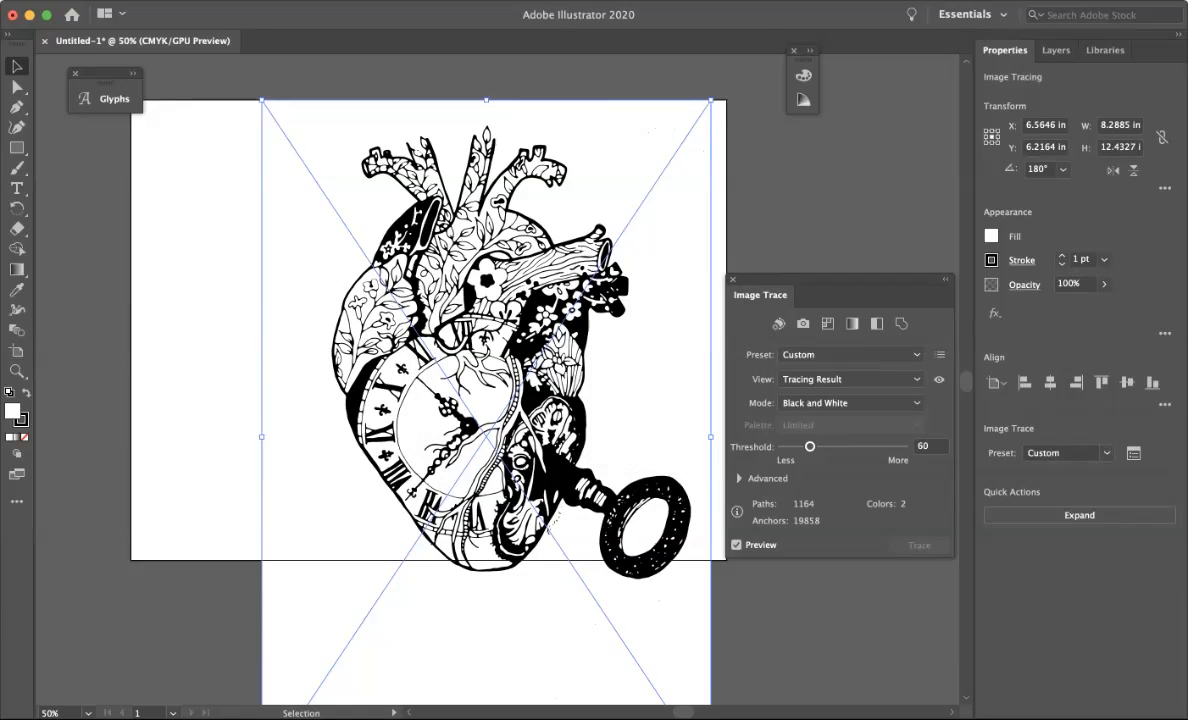
drag(810, 446, 821, 446)
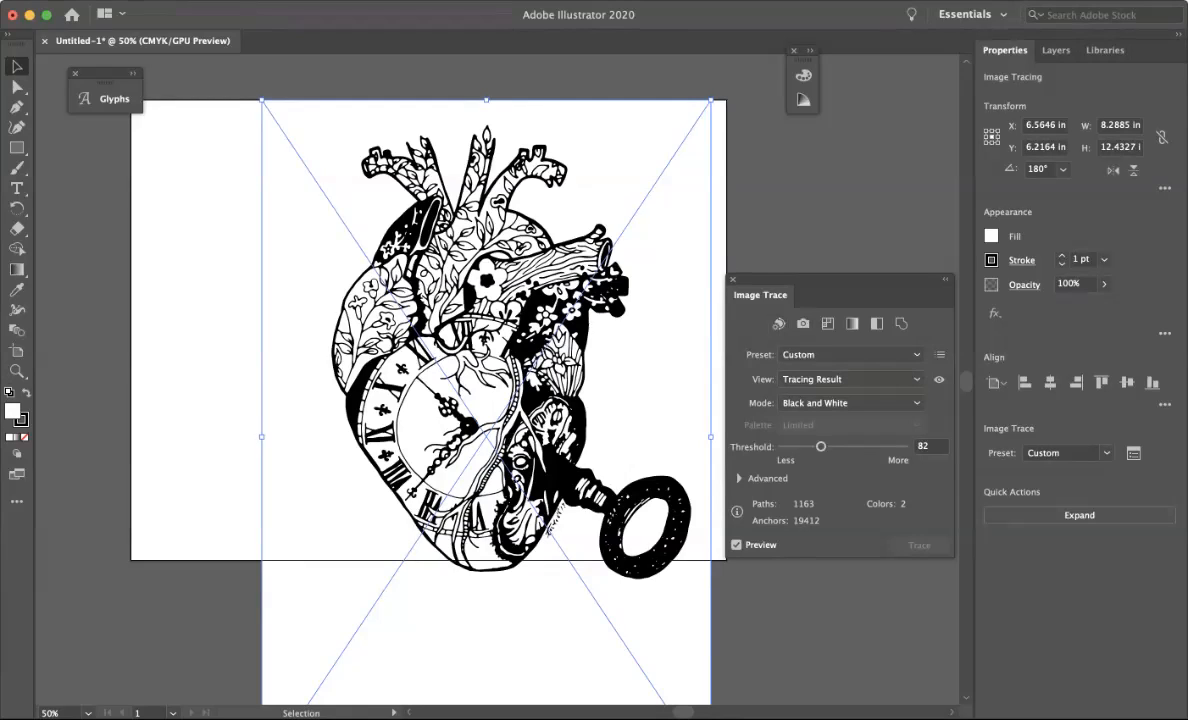
drag(821, 447, 808, 447)
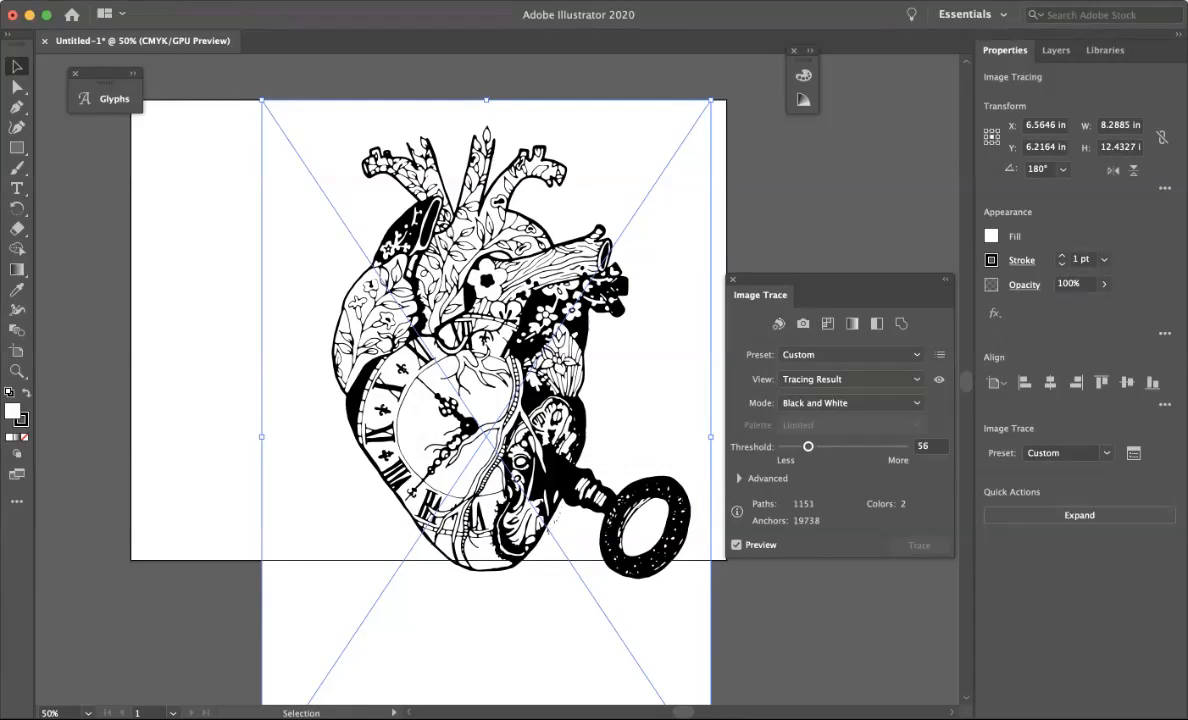
drag(808, 447, 818, 447)
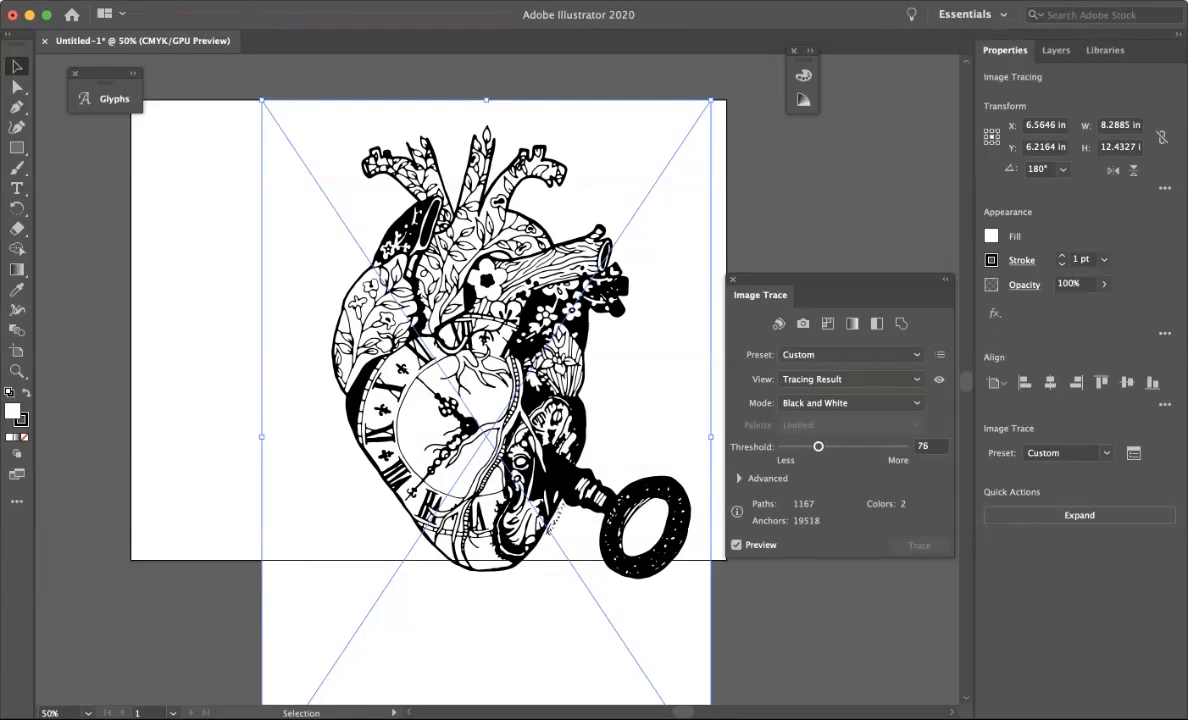
drag(818, 447, 826, 447)
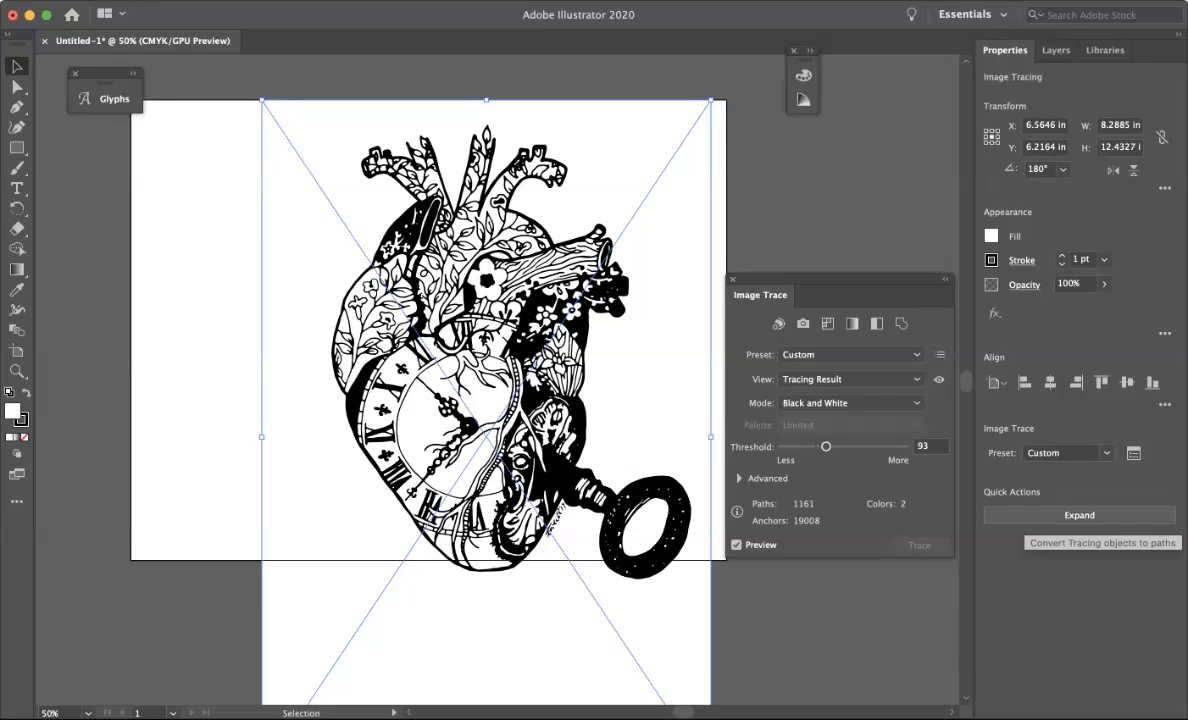
Expand the tracing into paths and move the traced artwork up and to the left on the artboard.
click(1079, 515)
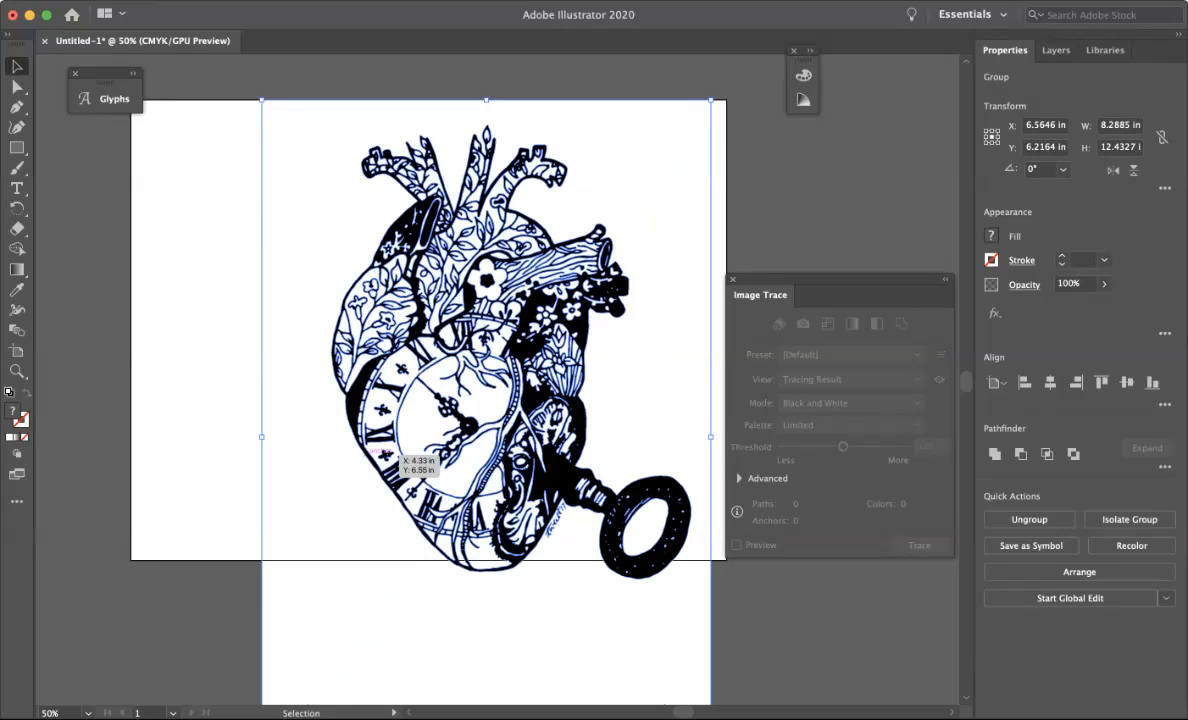
click(205, 610)
click(450, 440)
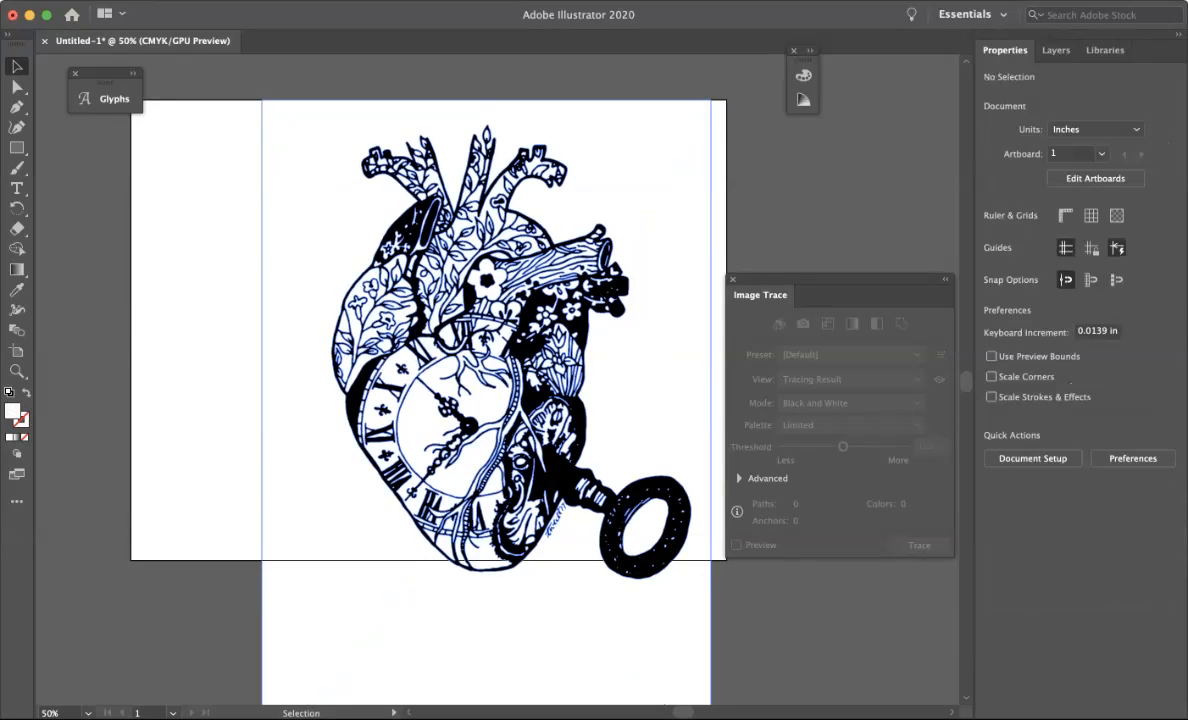
drag(390, 368, 329, 346)
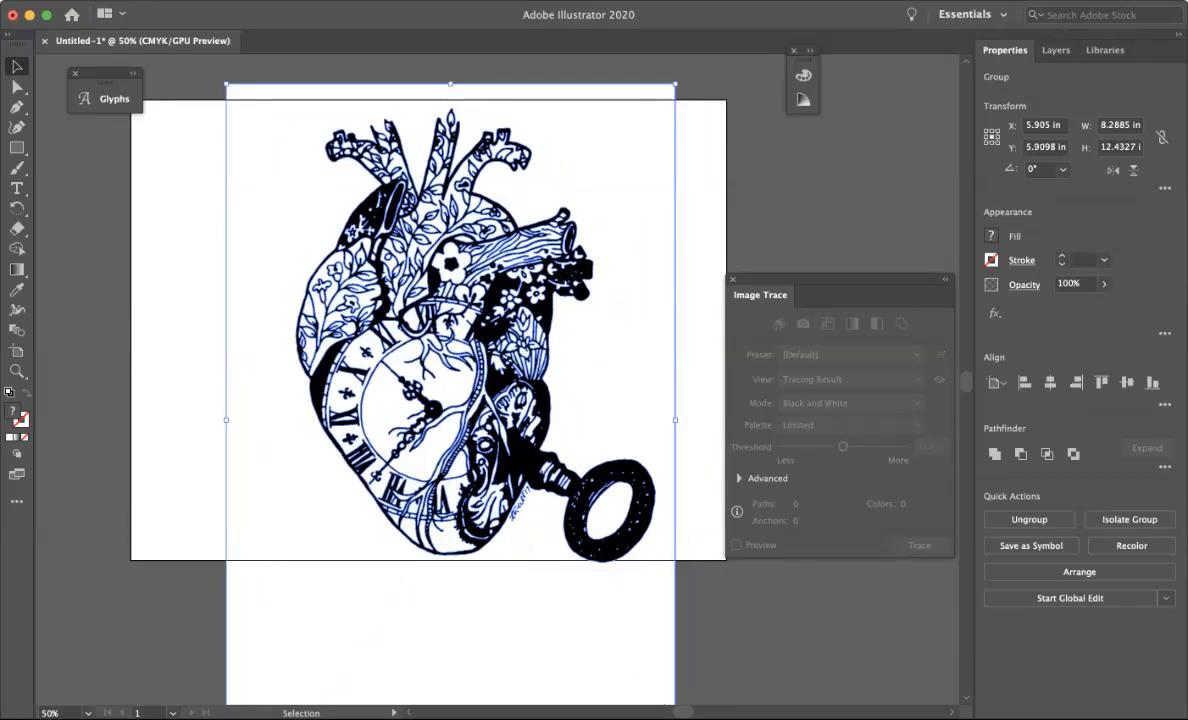
key(super+shift+a)
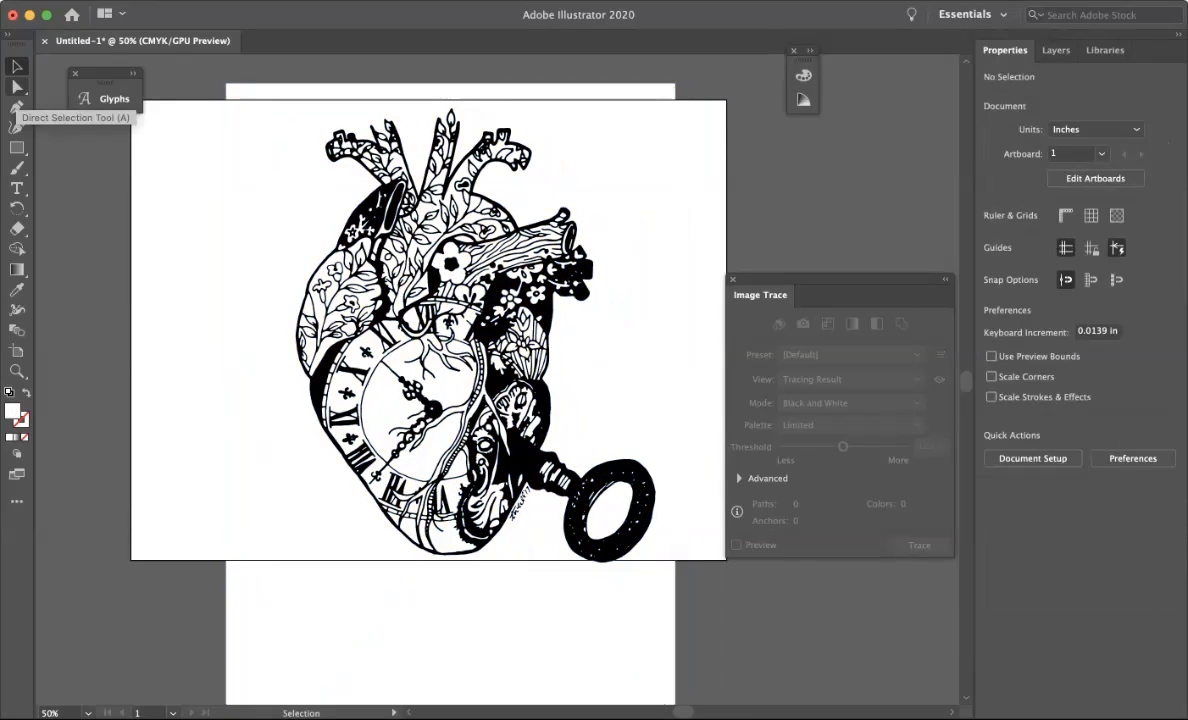
Delete the white background shape from the expanded tracing.
click(17, 87)
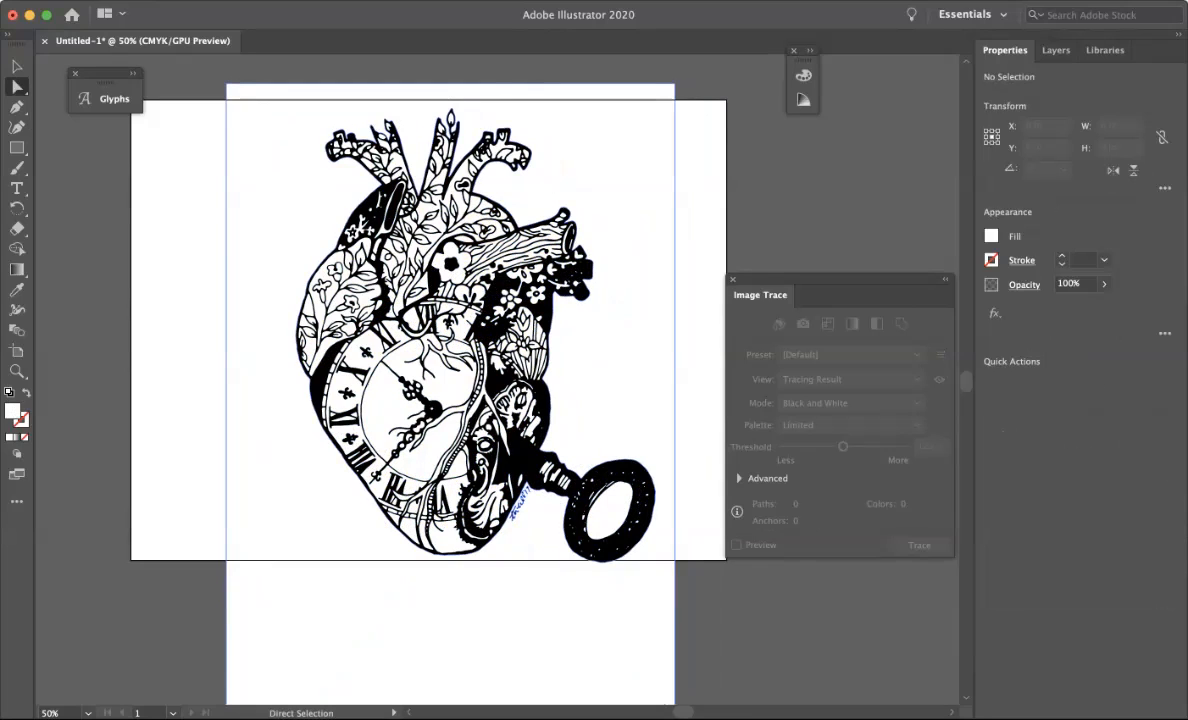
click(517, 505)
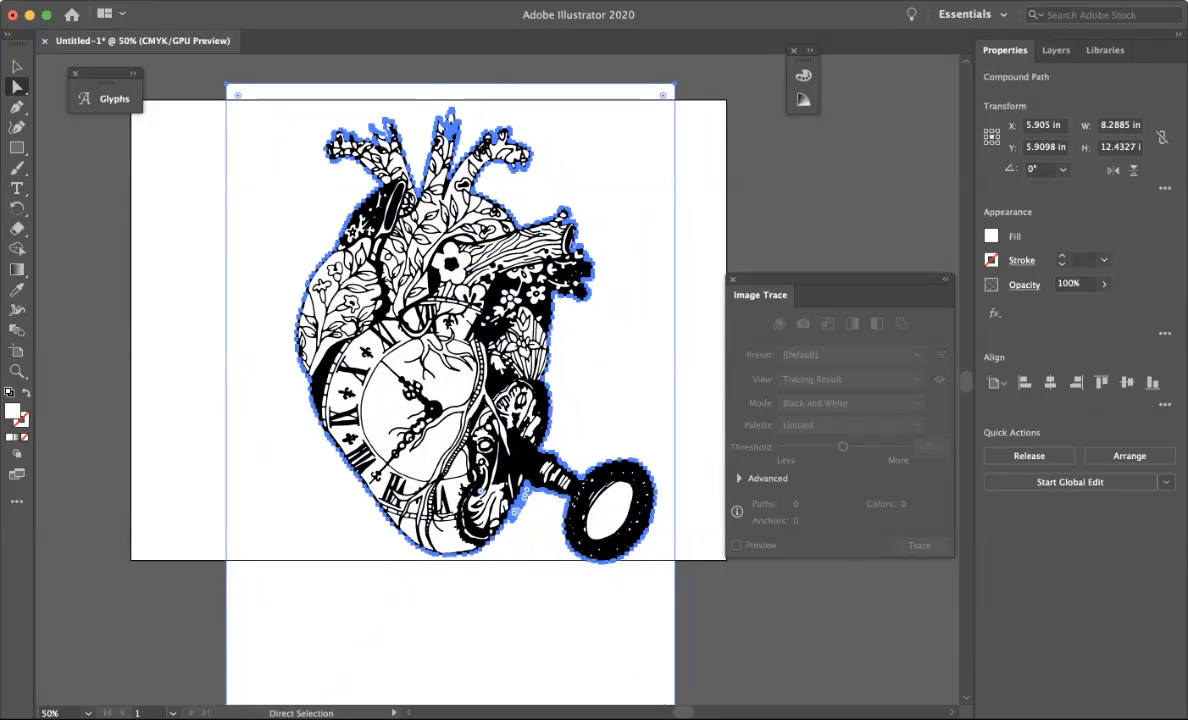
key(Delete)
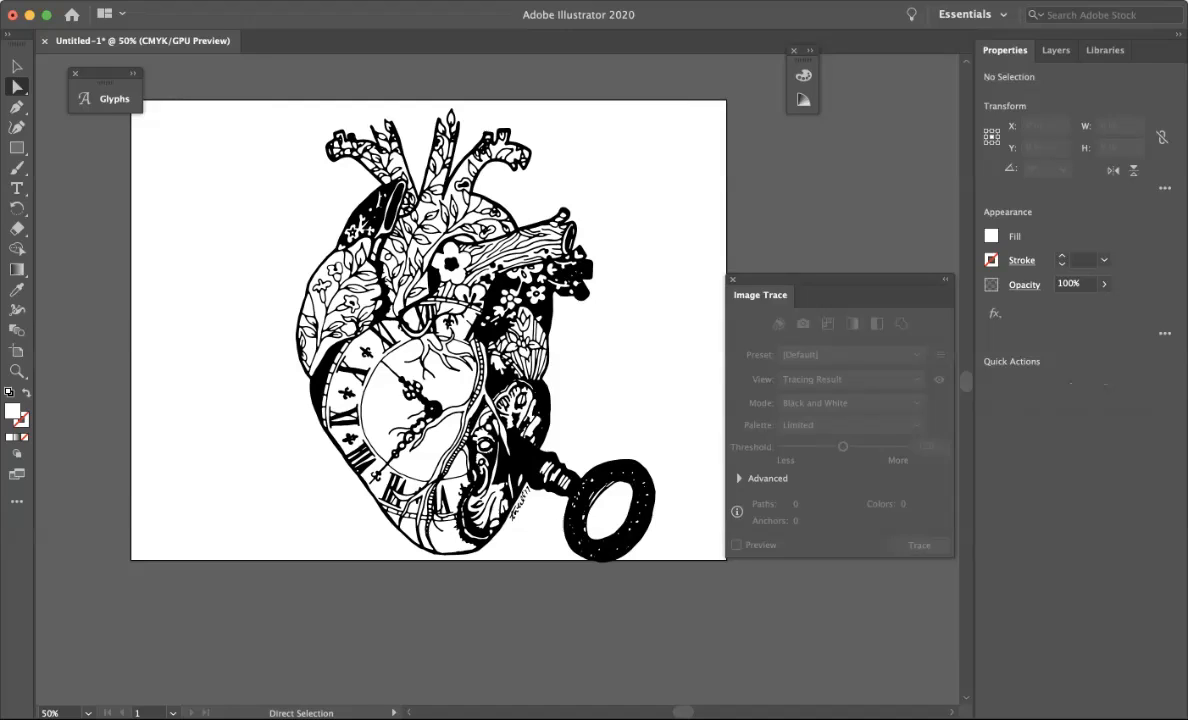
Draw a rectangle about 10 × 8.2 in covering the artboard and send it behind the artwork.
click(16, 147)
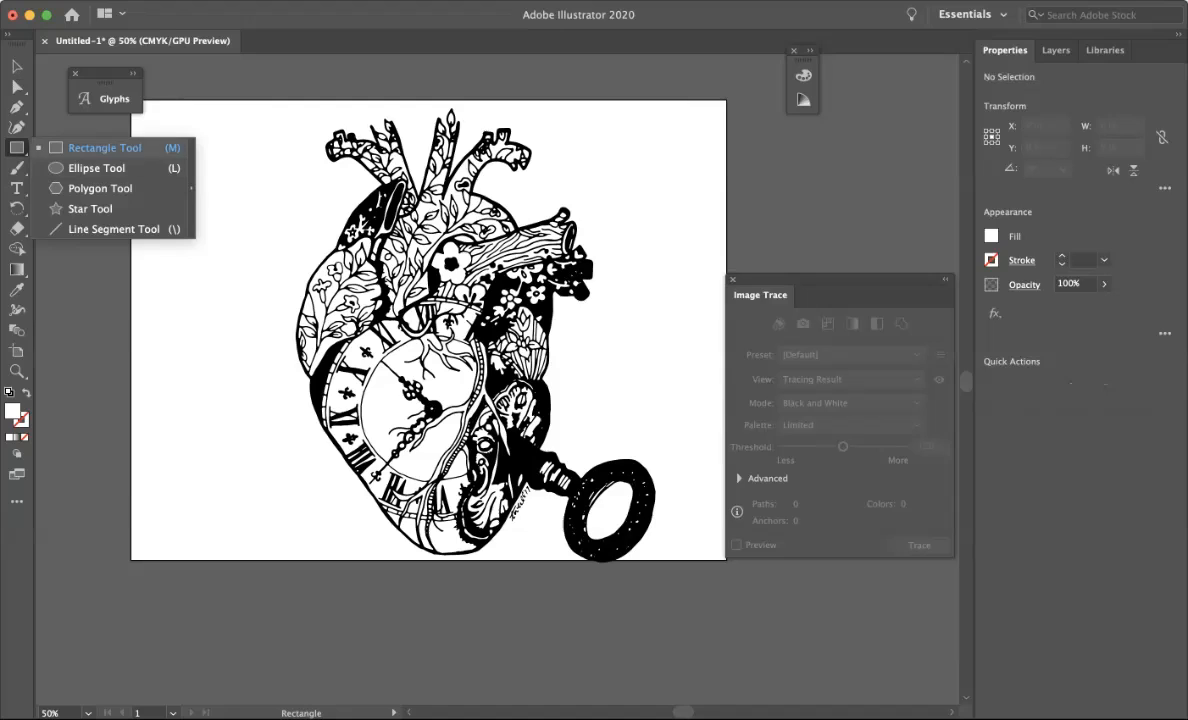
drag(177, 113, 718, 553)
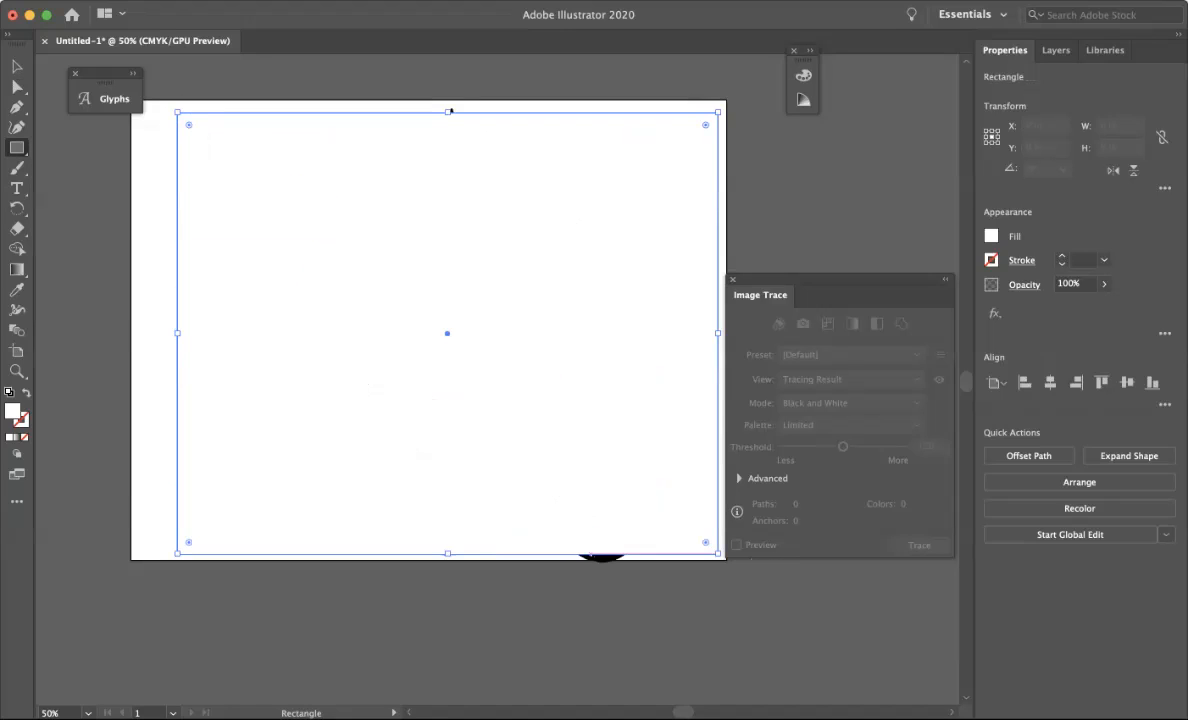
key(super+shift+bracketleft)
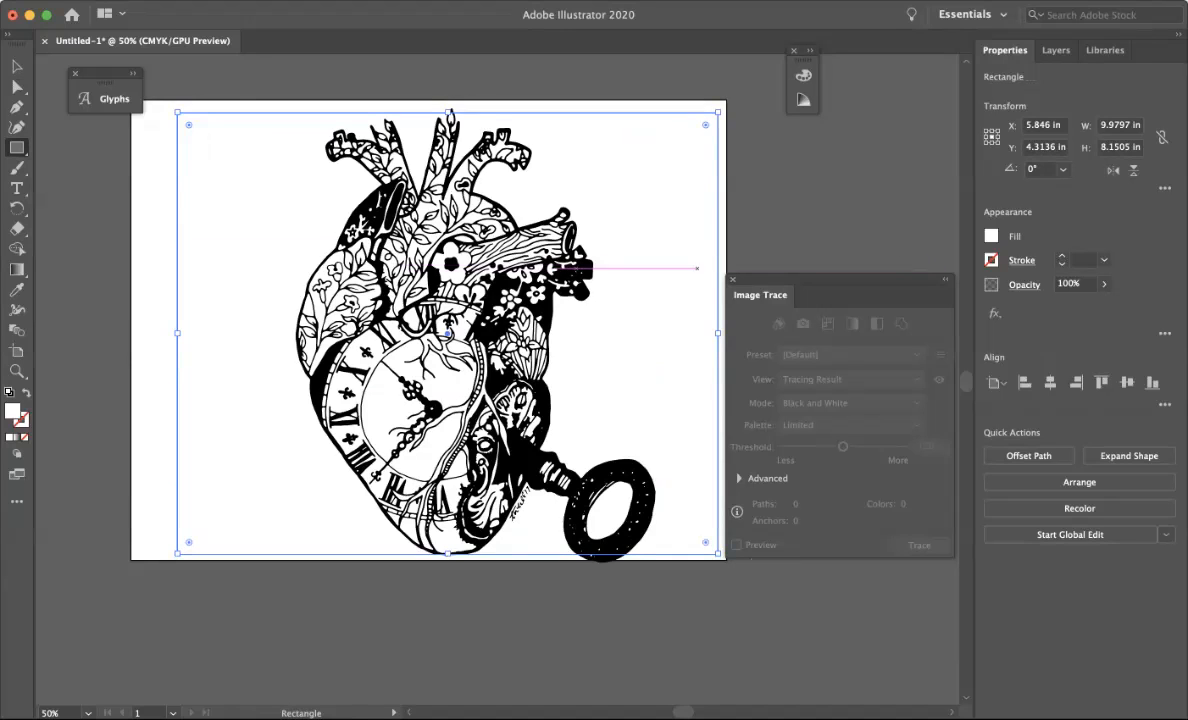
Choose a teal fill for the rectangle in the Color Picker.
double_click(12, 411)
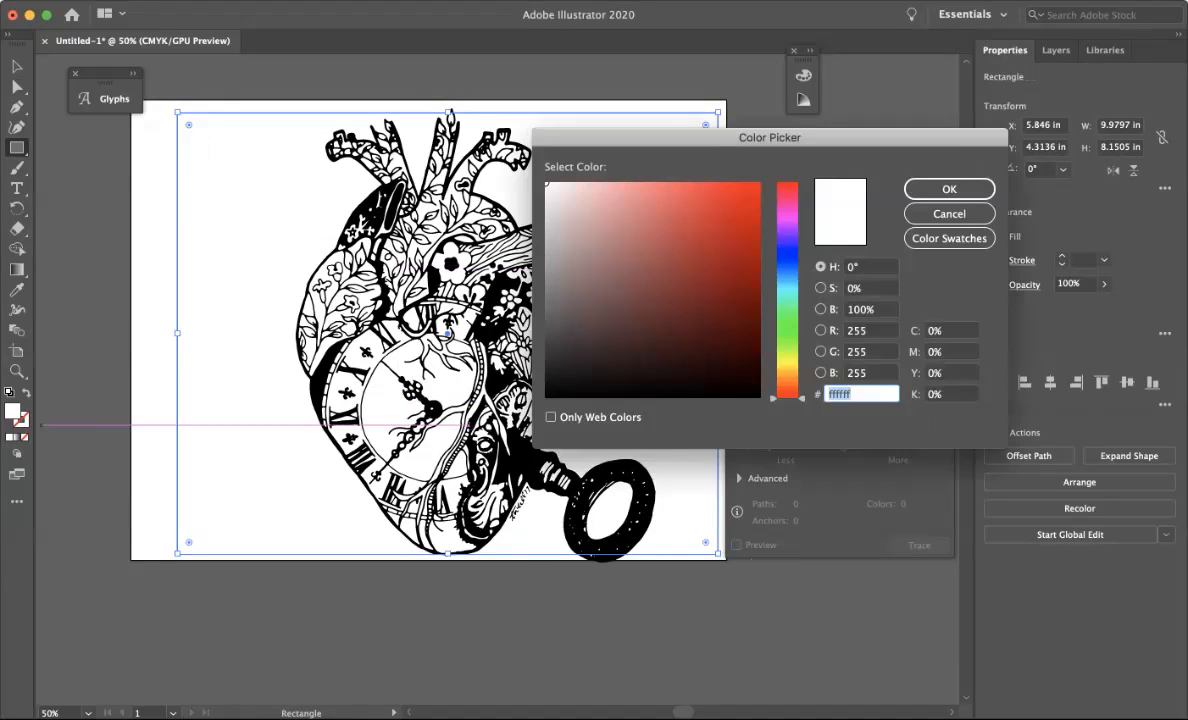
mouse_move(690, 228)
mouse_down()
mouse_move(681, 201)
mouse_move(691, 227)
mouse_up()
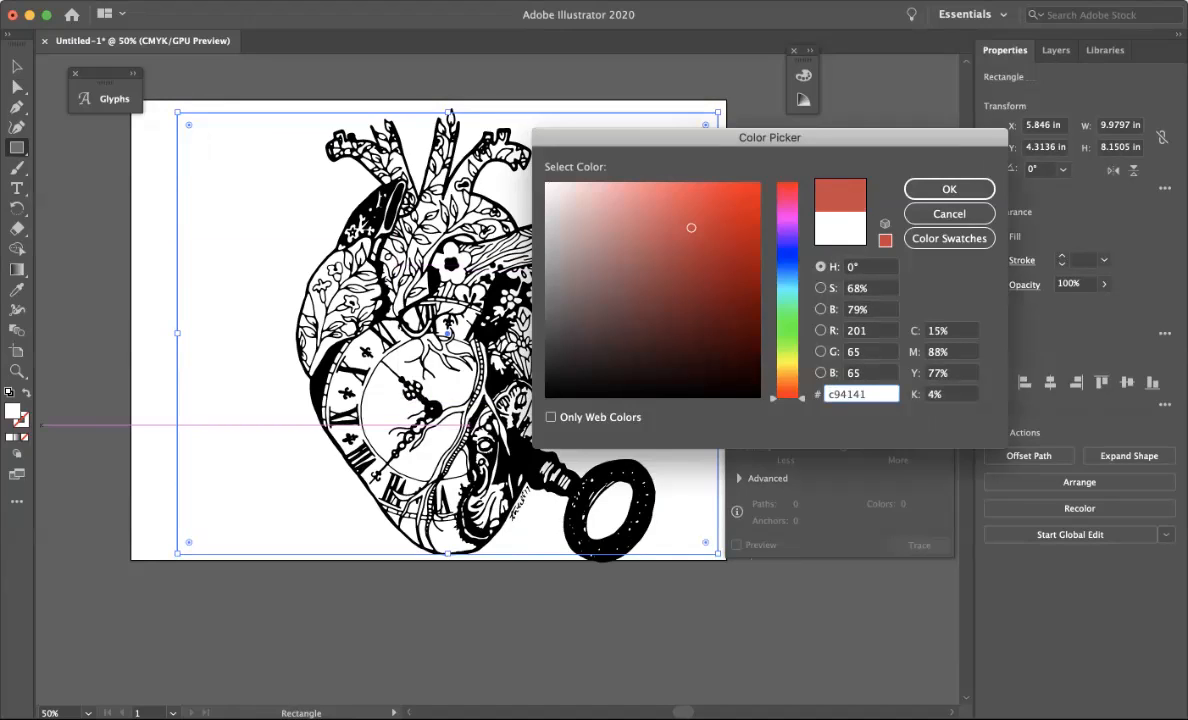
click(787, 298)
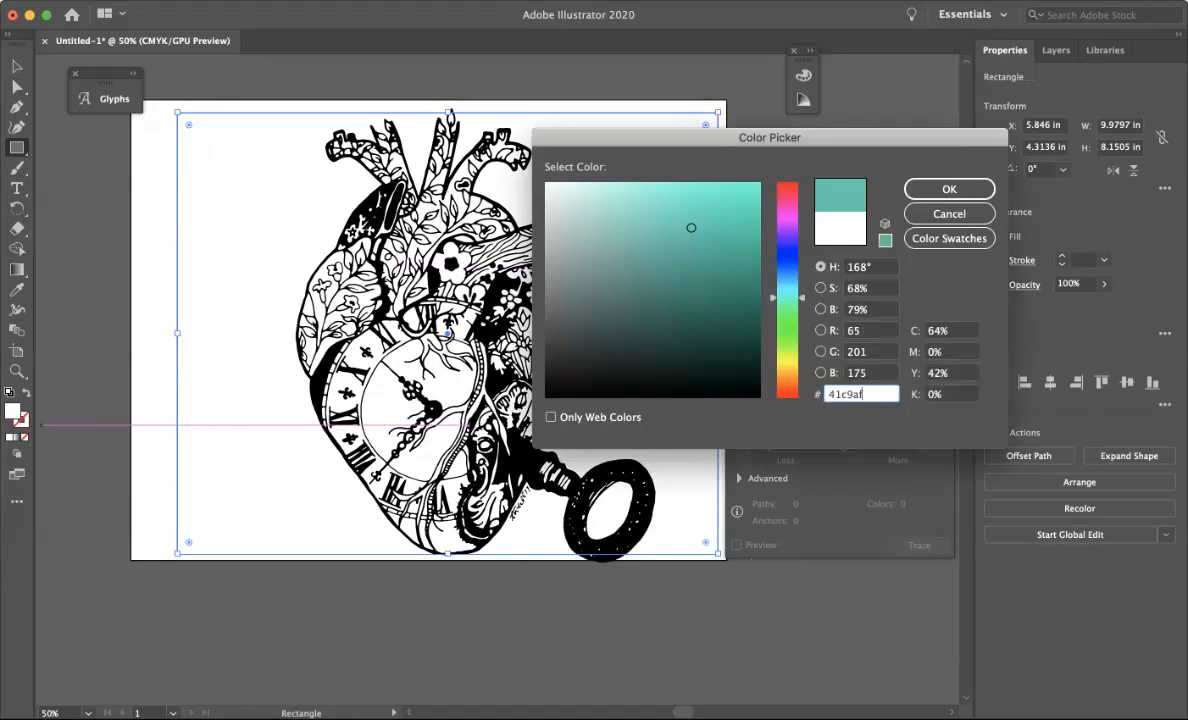
click(684, 201)
click(949, 189)
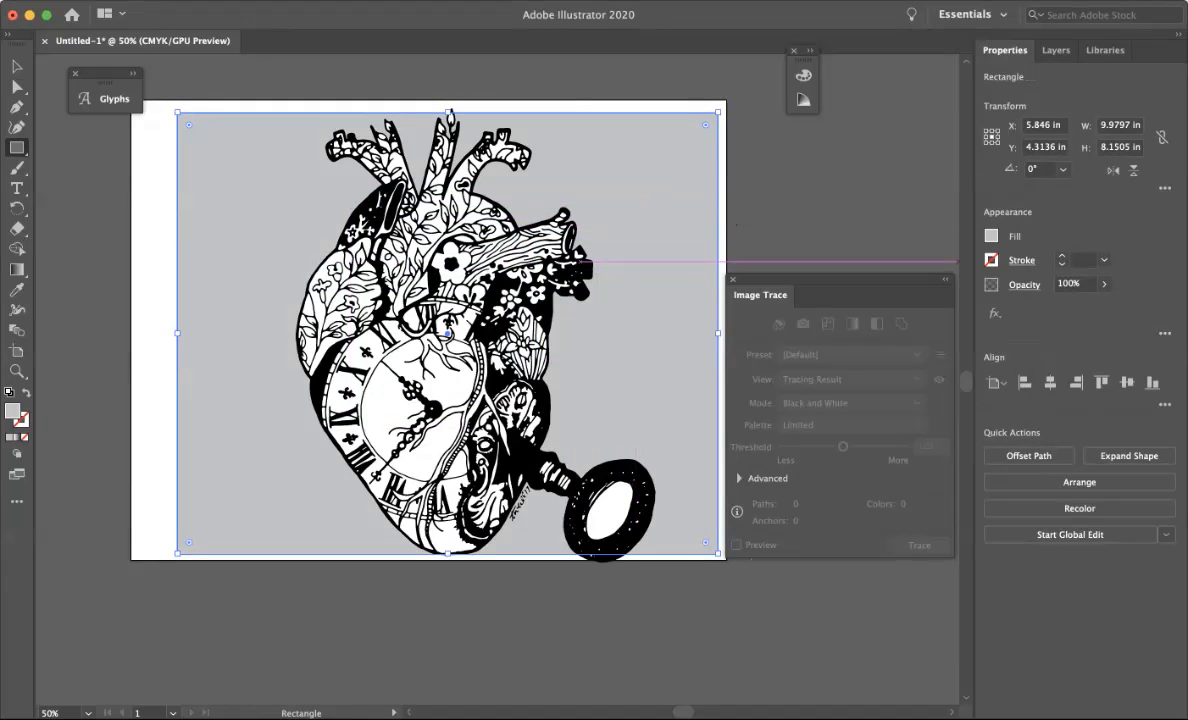
Open the Color panel, expand it, and switch its colour mode to RGB for the rectangle's fill.
click(991, 236)
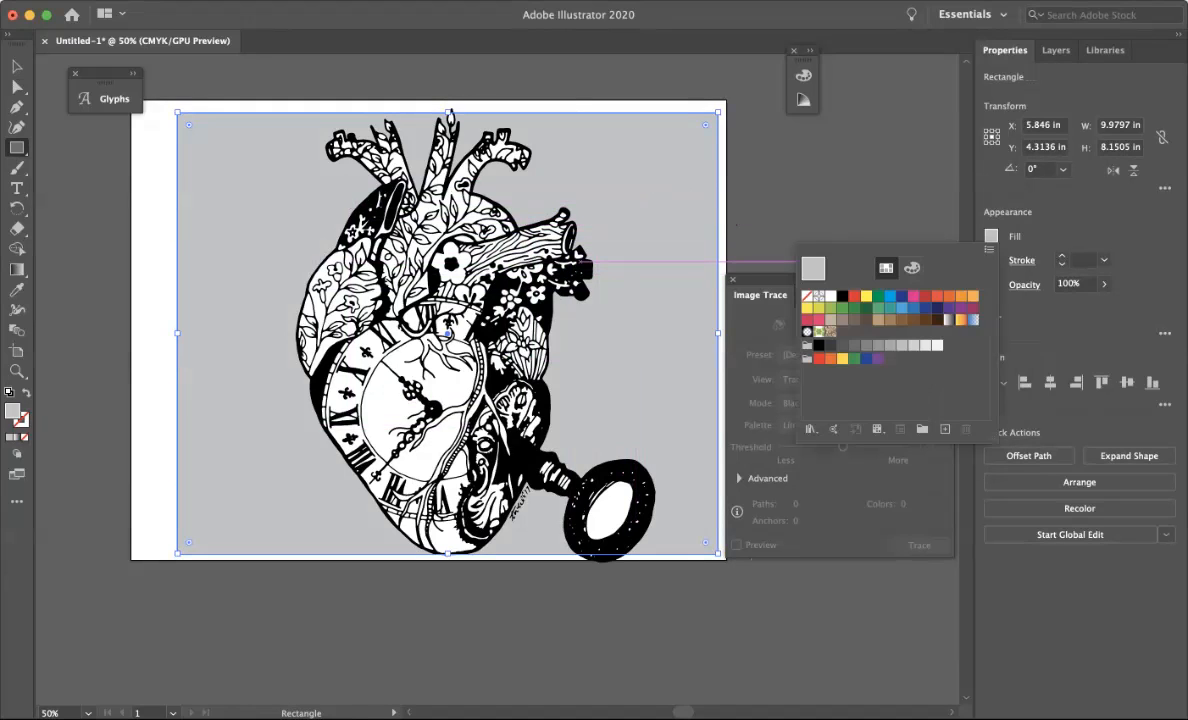
click(991, 236)
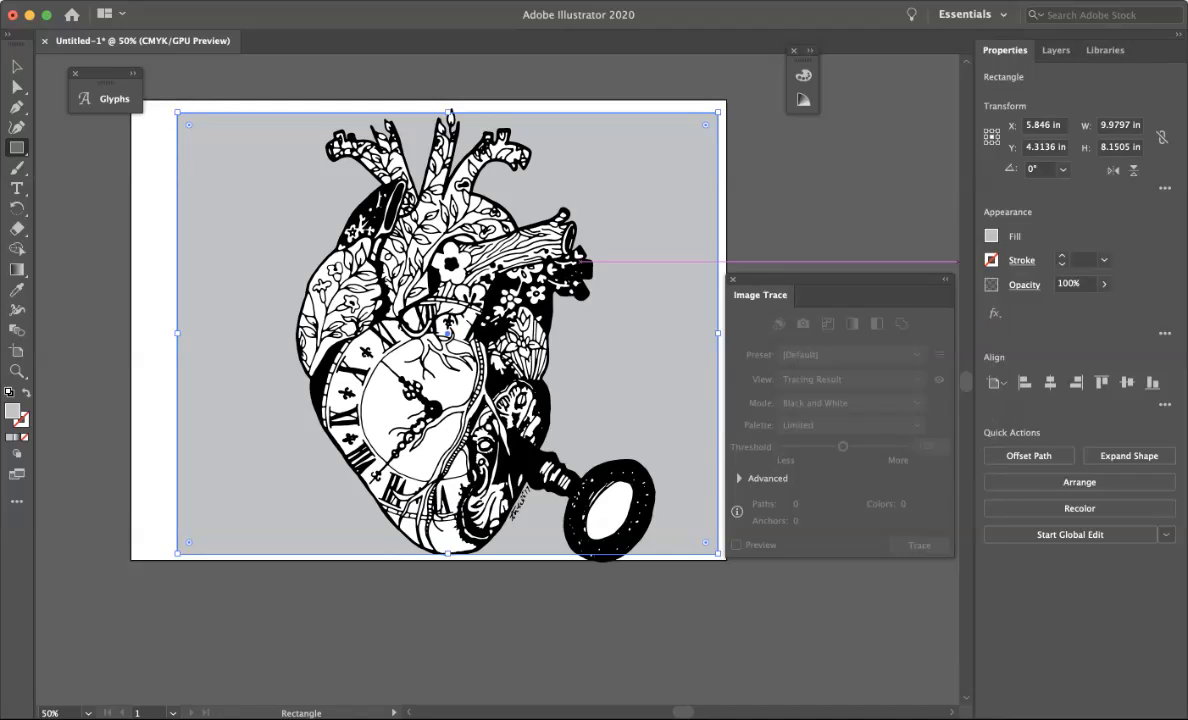
click(803, 76)
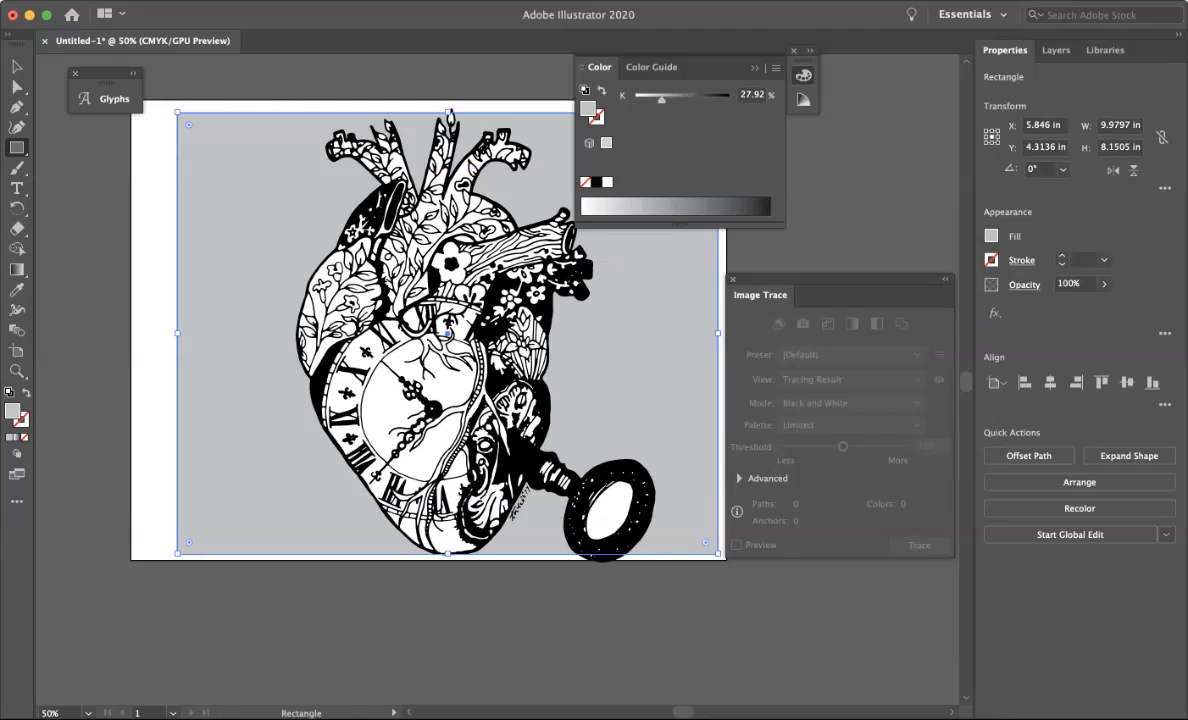
click(810, 50)
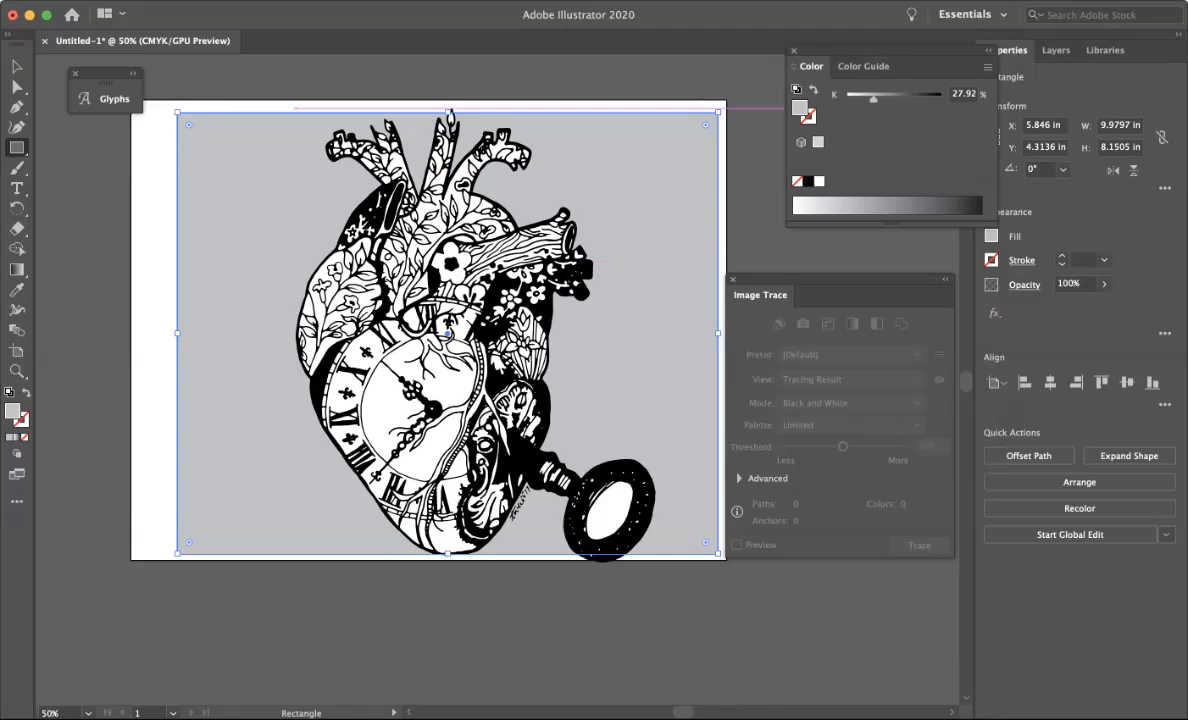
click(987, 67)
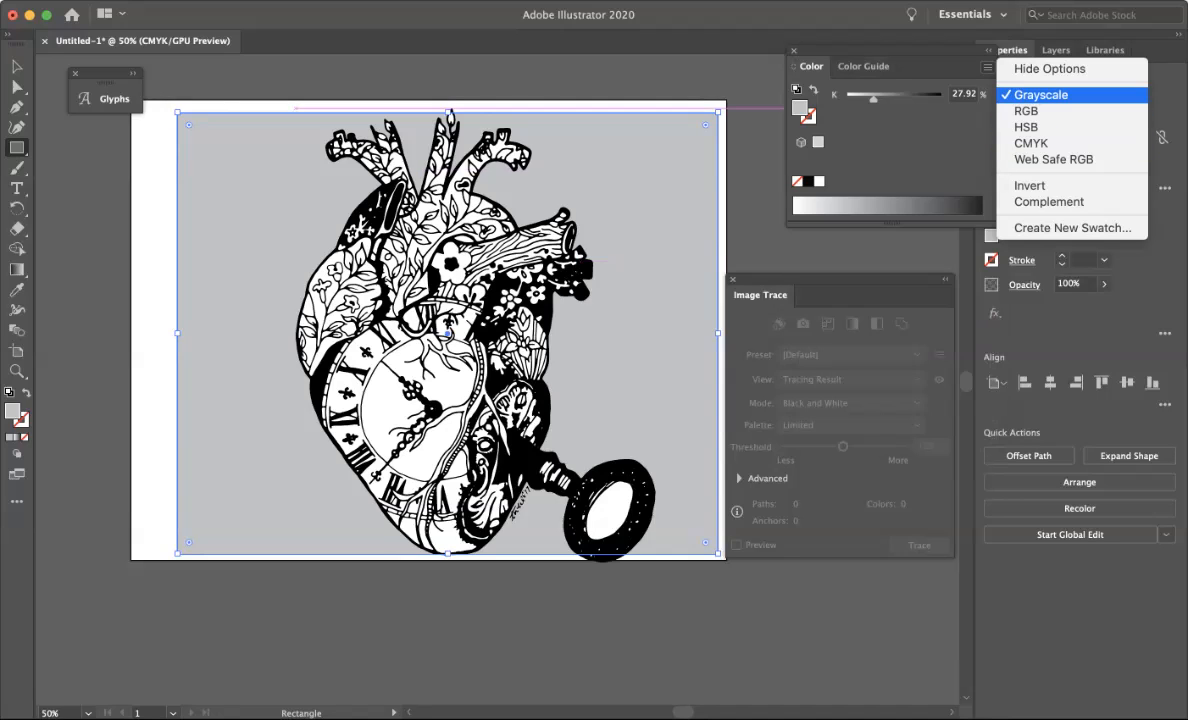
key(Escape)
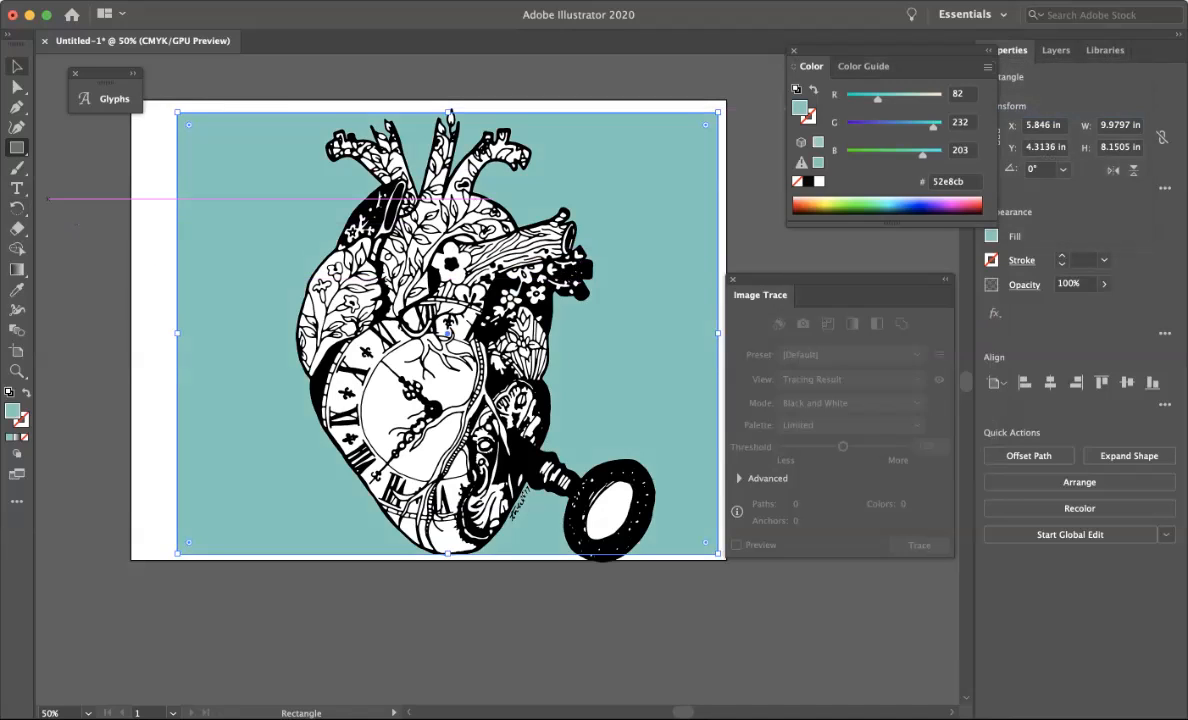
key(v)
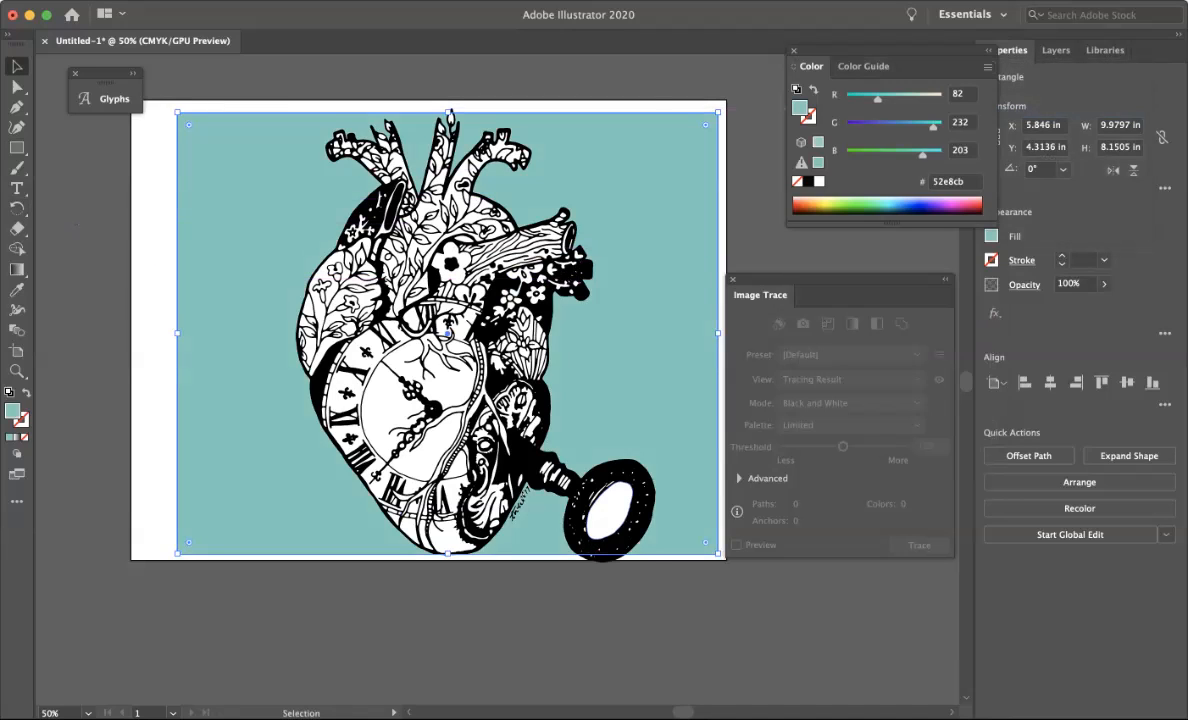
click(584, 468)
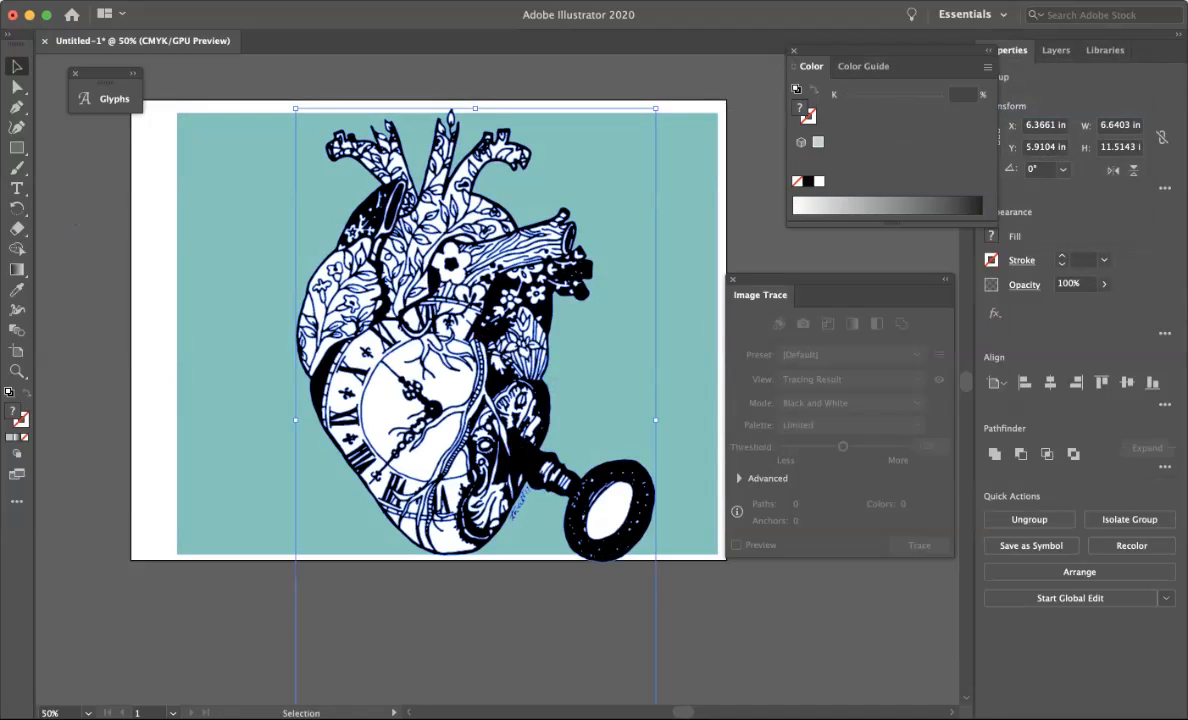
click(987, 67)
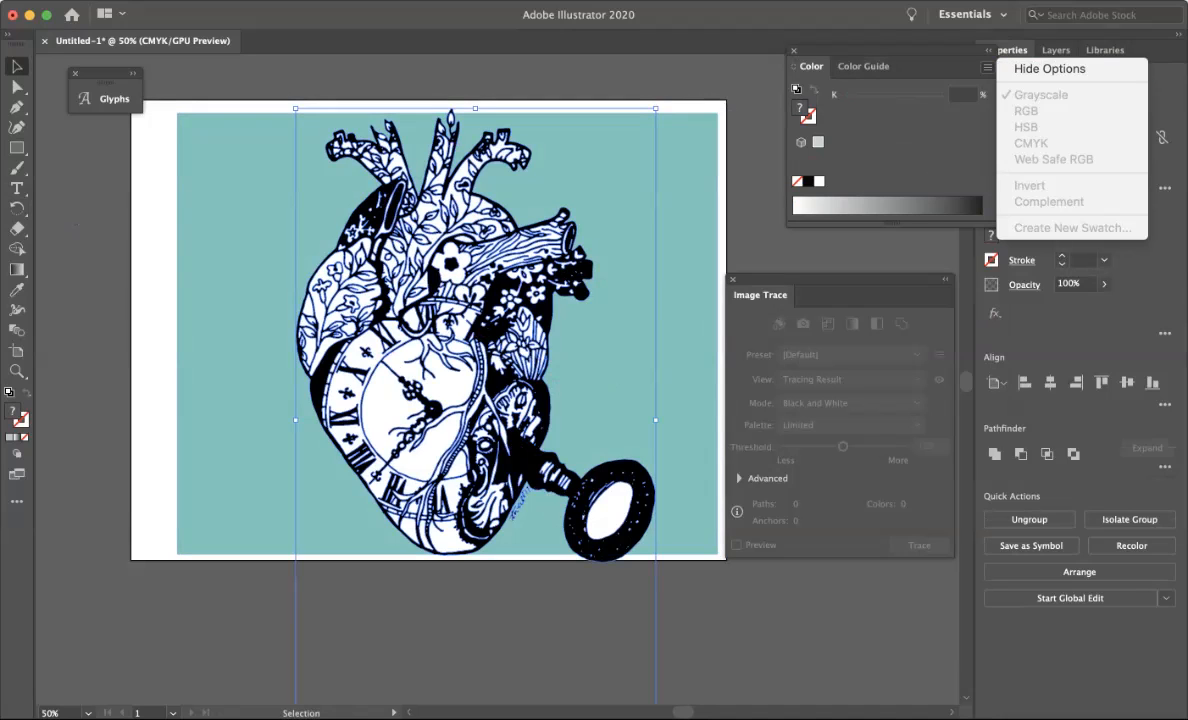
key(Escape)
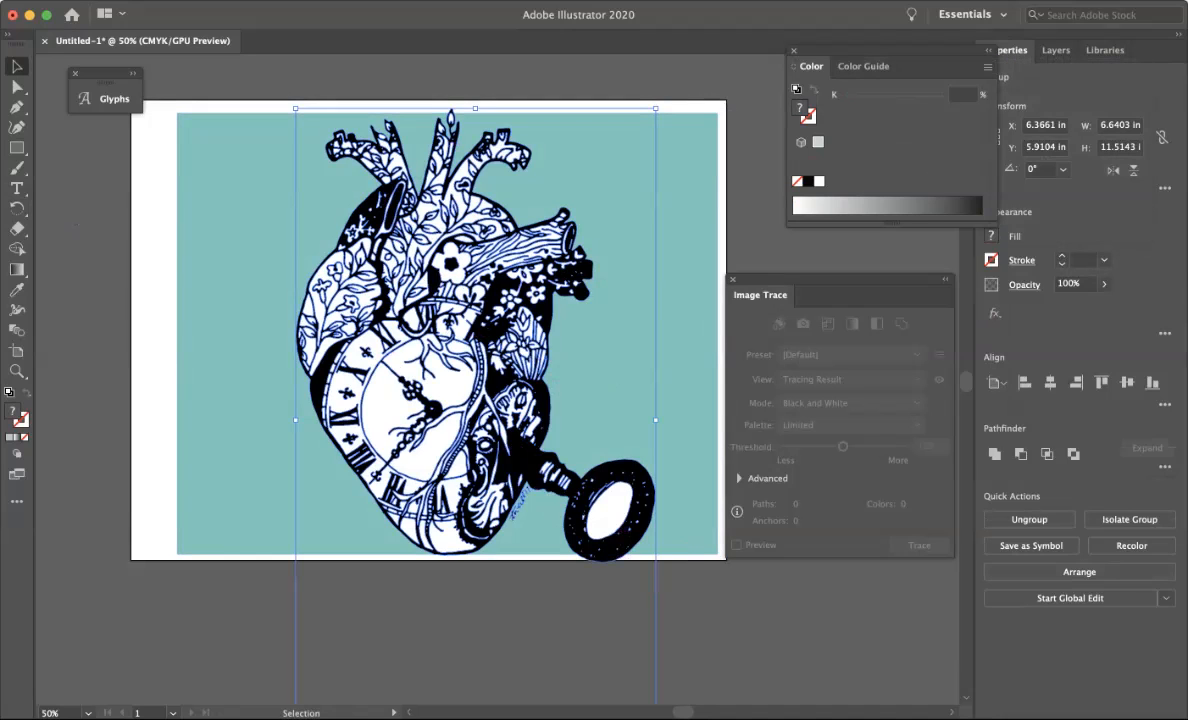
key(super)
click(690, 620)
click(562, 480)
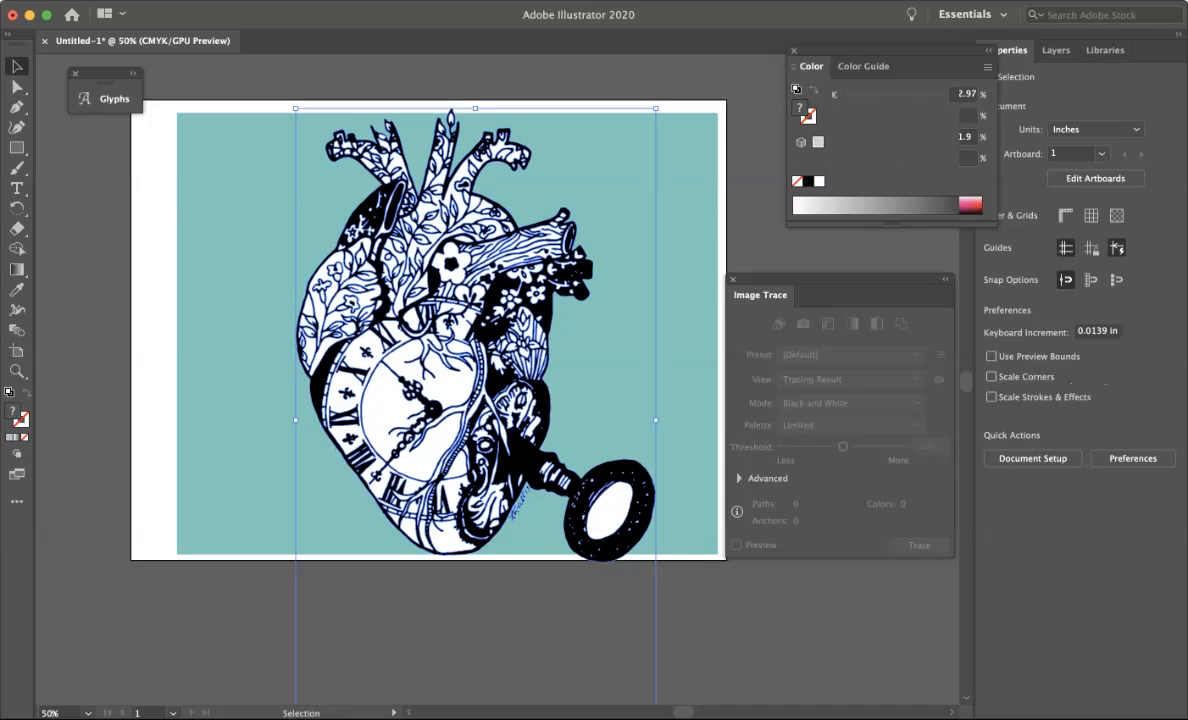
click(987, 67)
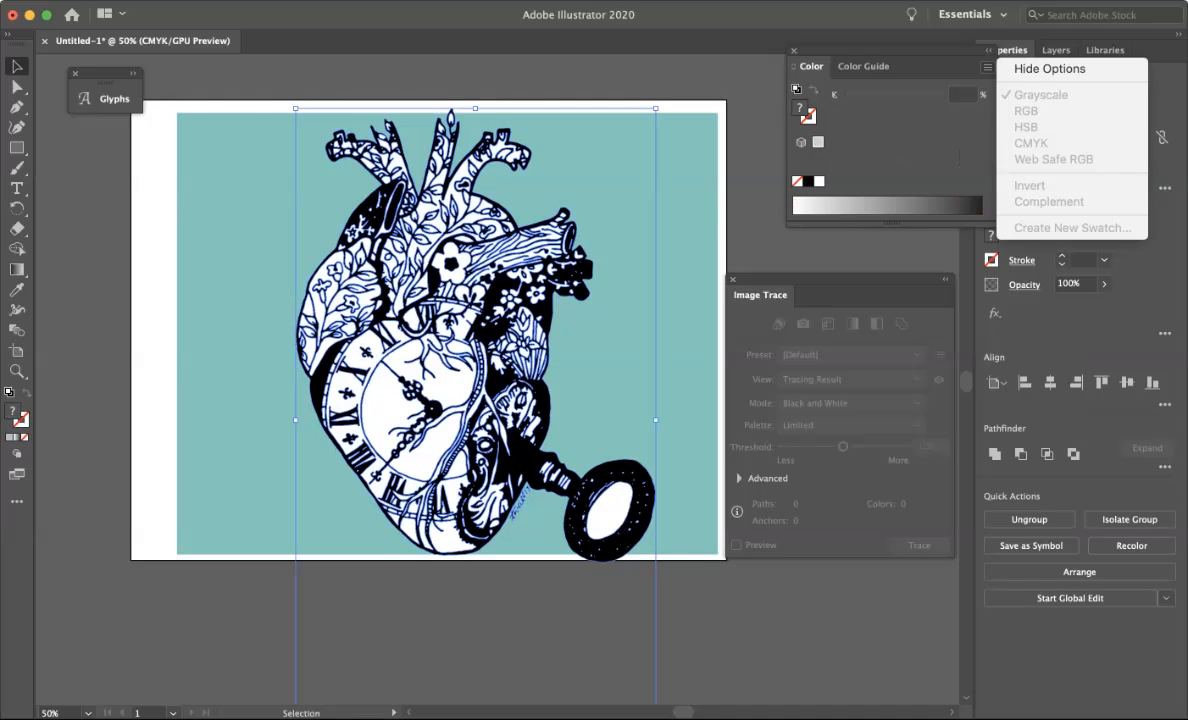
Select the traced artwork and ungroup it.
click(461, 328)
key(shift+super+g)
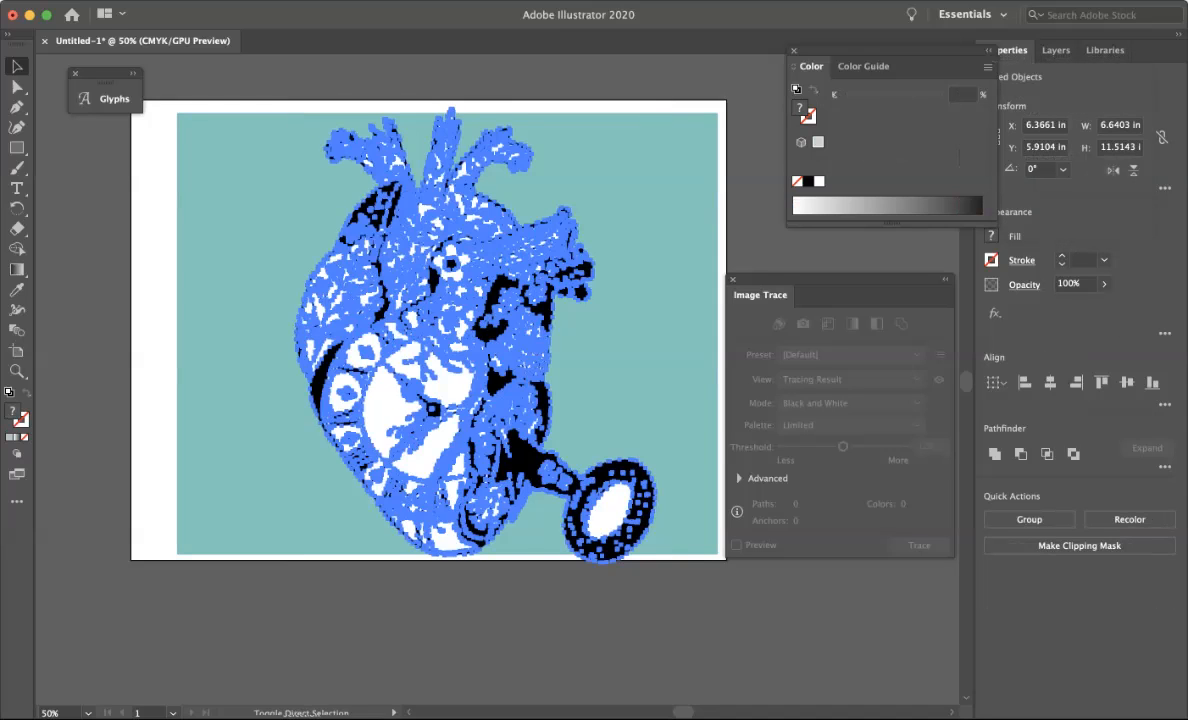
click(987, 67)
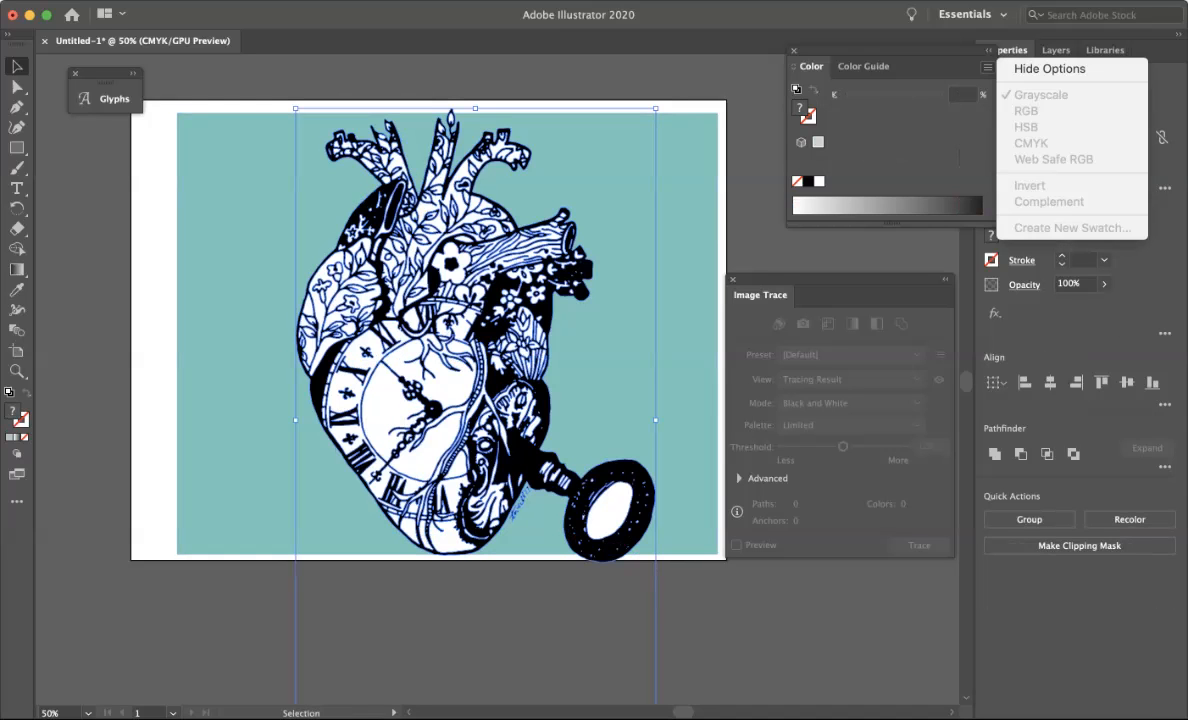
click(470, 260)
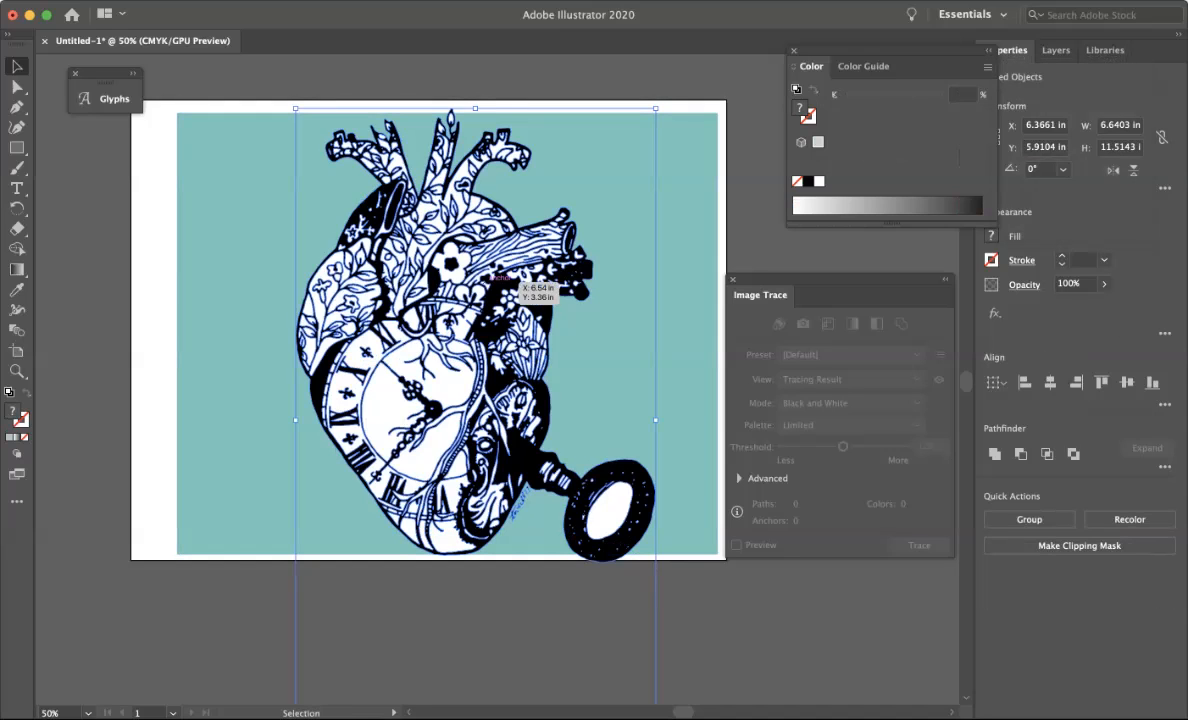
key(shift+super+g)
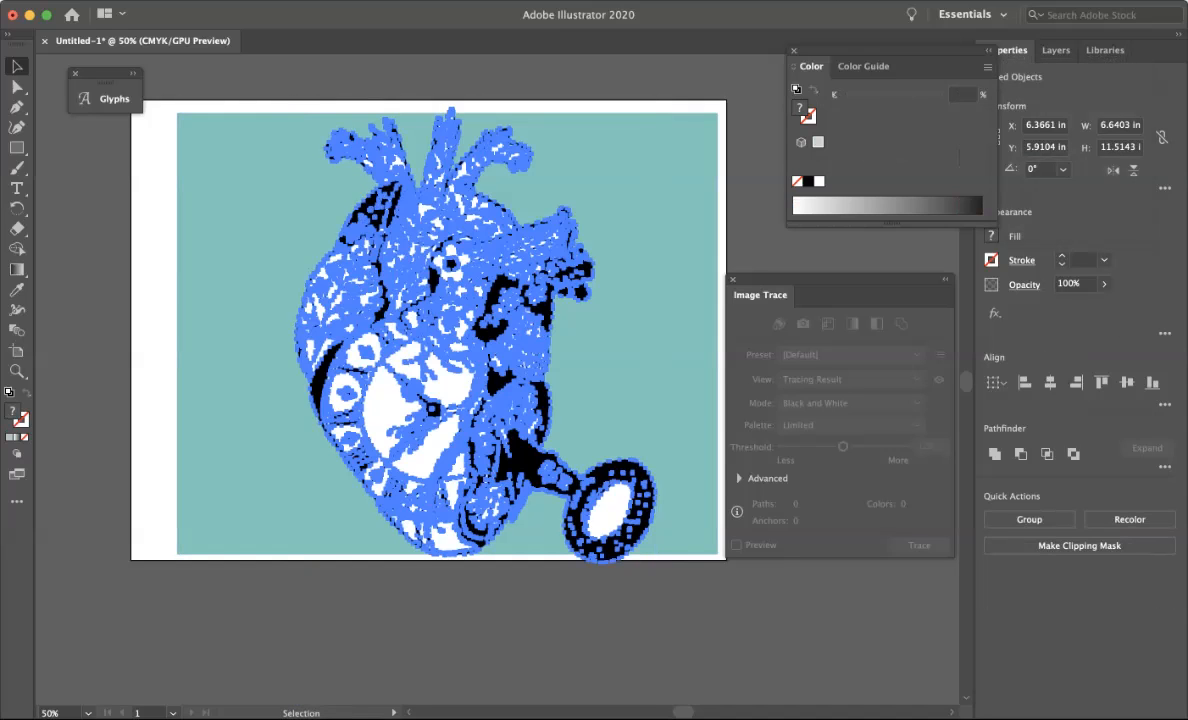
click(987, 67)
click(987, 67)
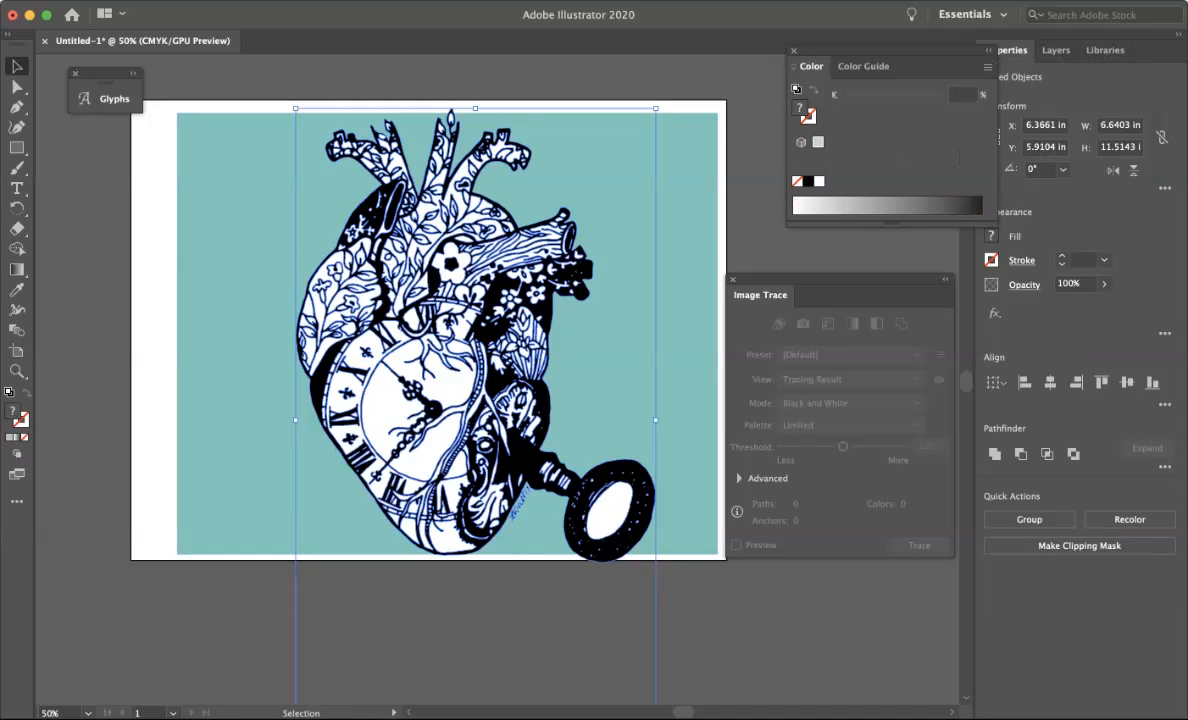
key(super)
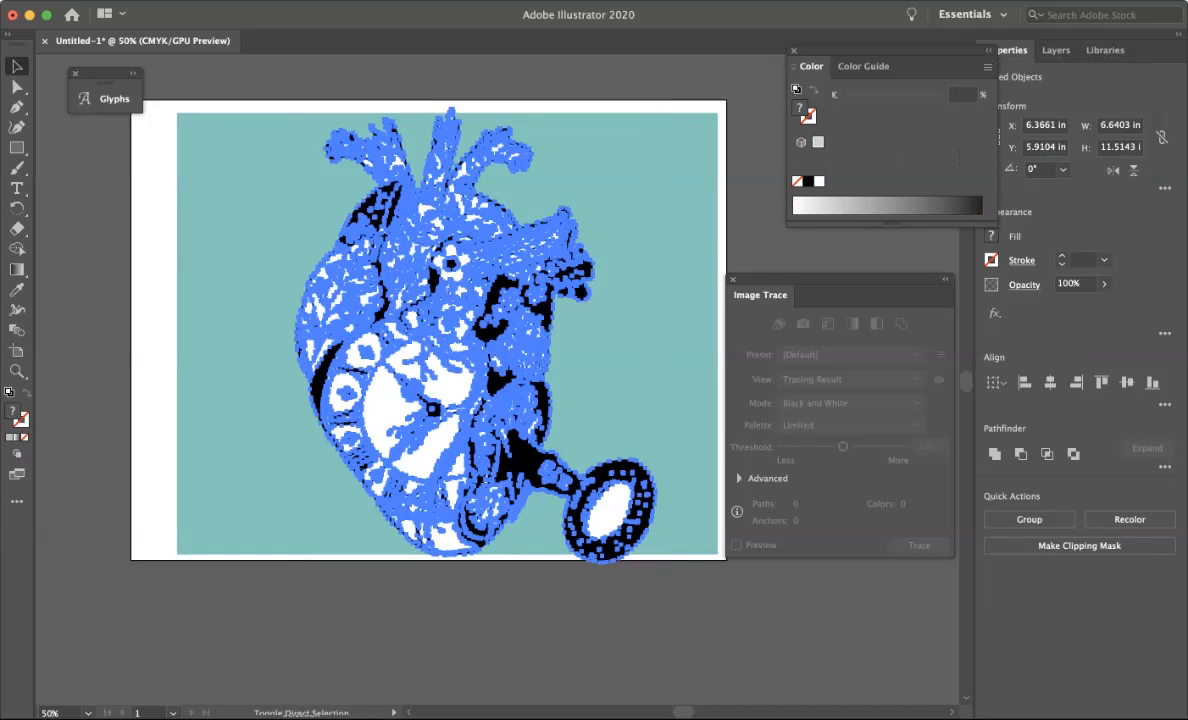
Select the black traced ink and recolour its fill to blue #0025d0 using the RGB colour spectrum.
click(420, 620)
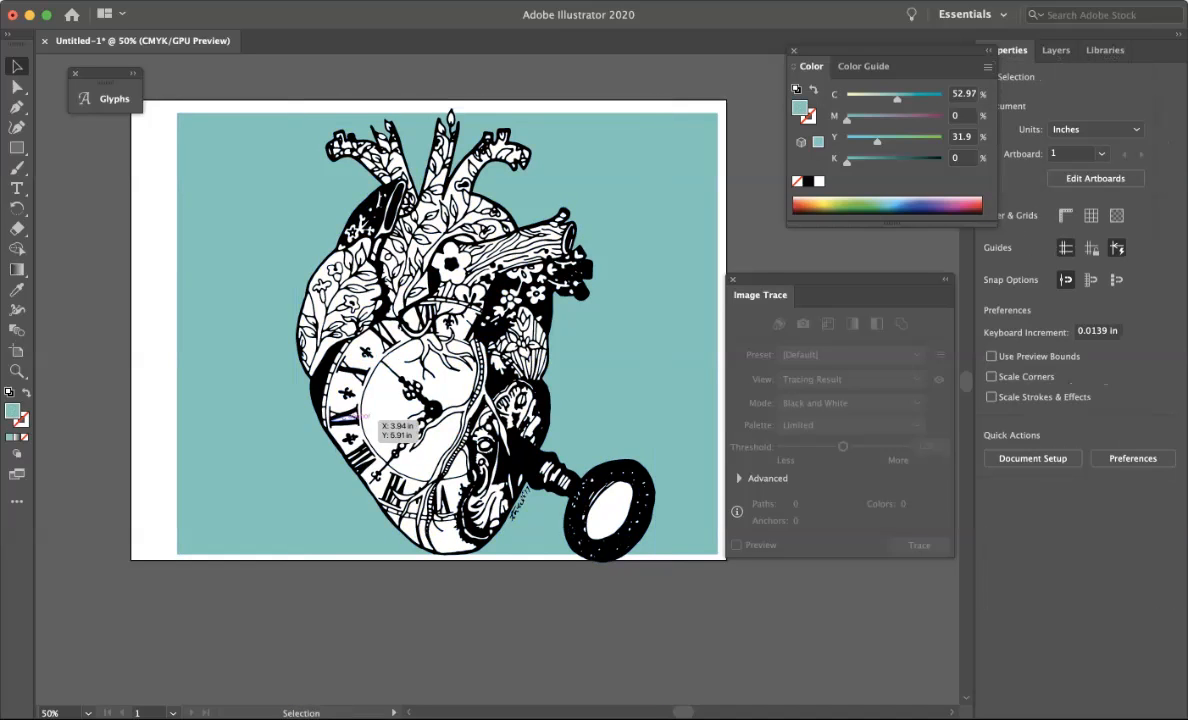
click(362, 400)
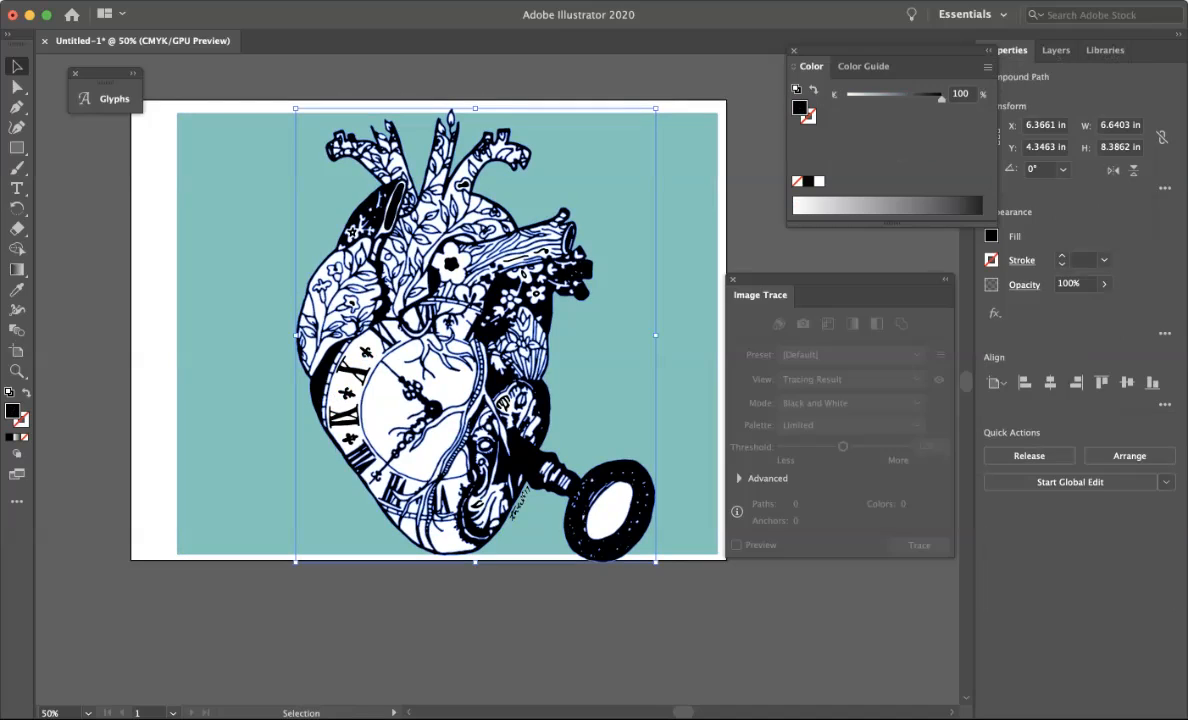
click(987, 67)
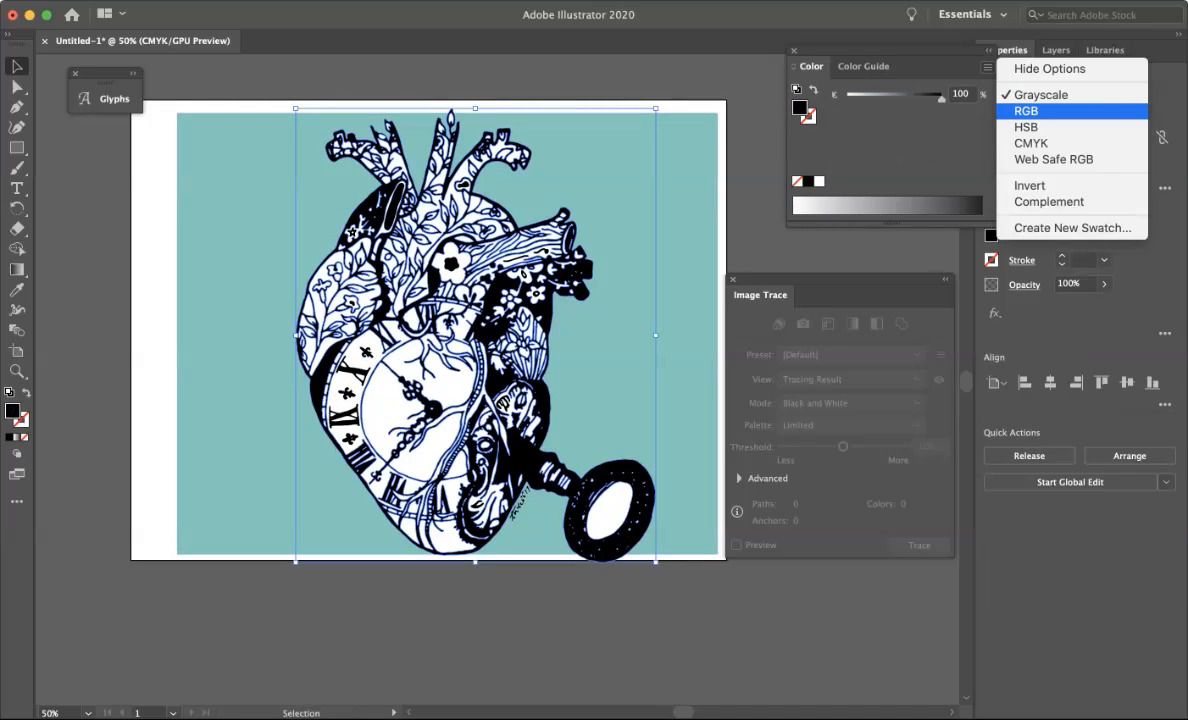
click(1026, 111)
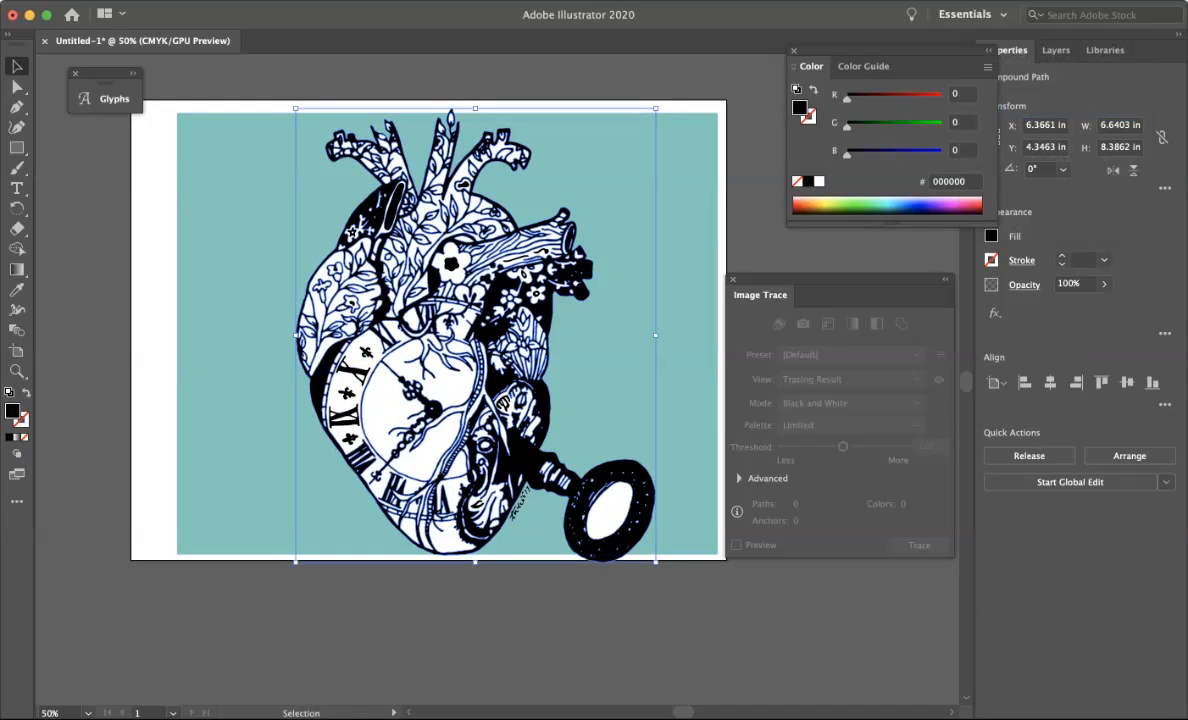
click(803, 210)
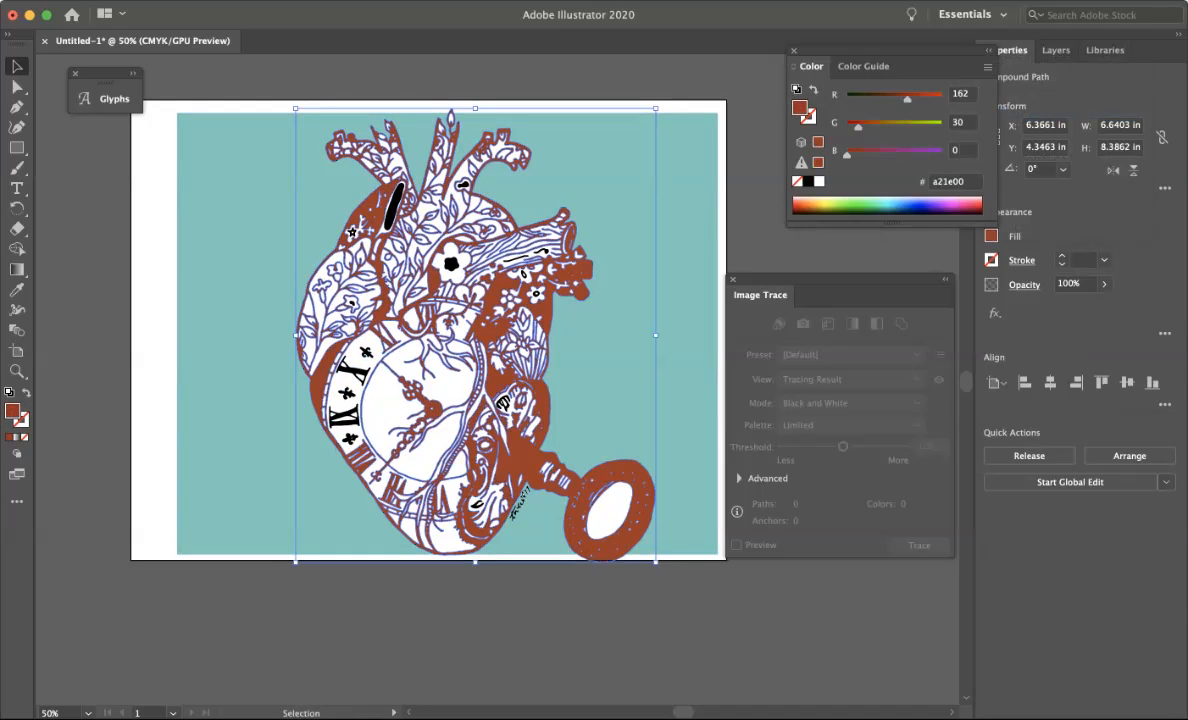
click(850, 210)
click(913, 208)
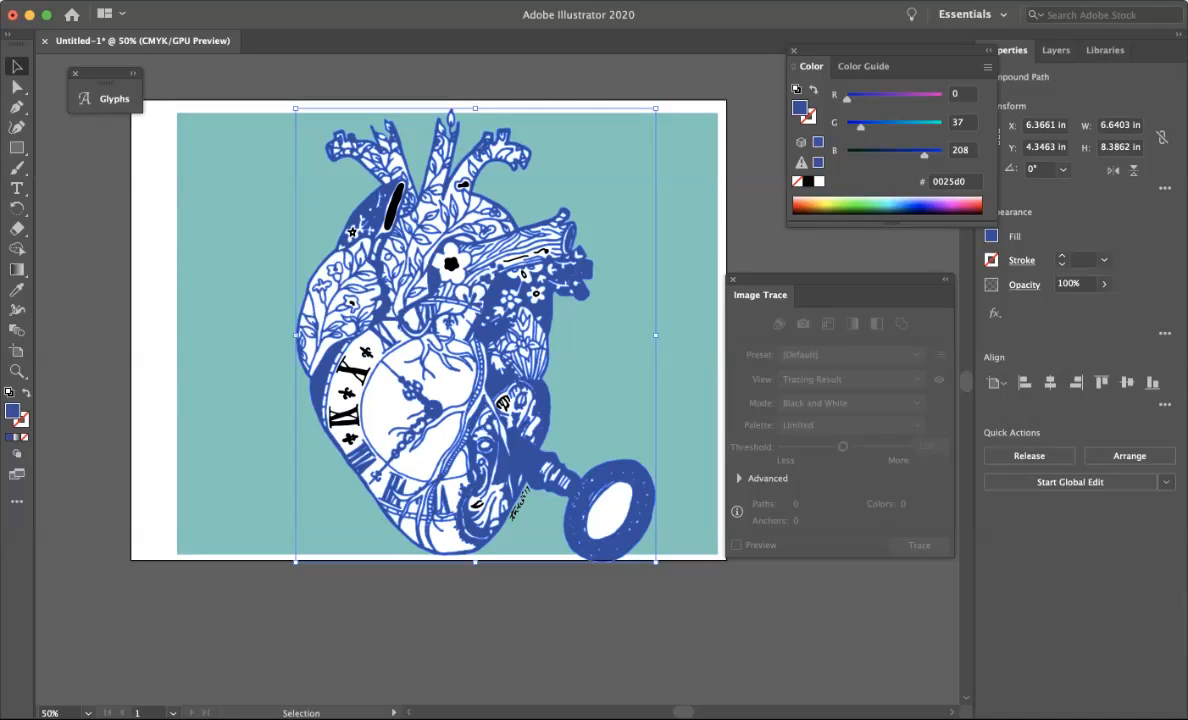
super+click(504, 483)
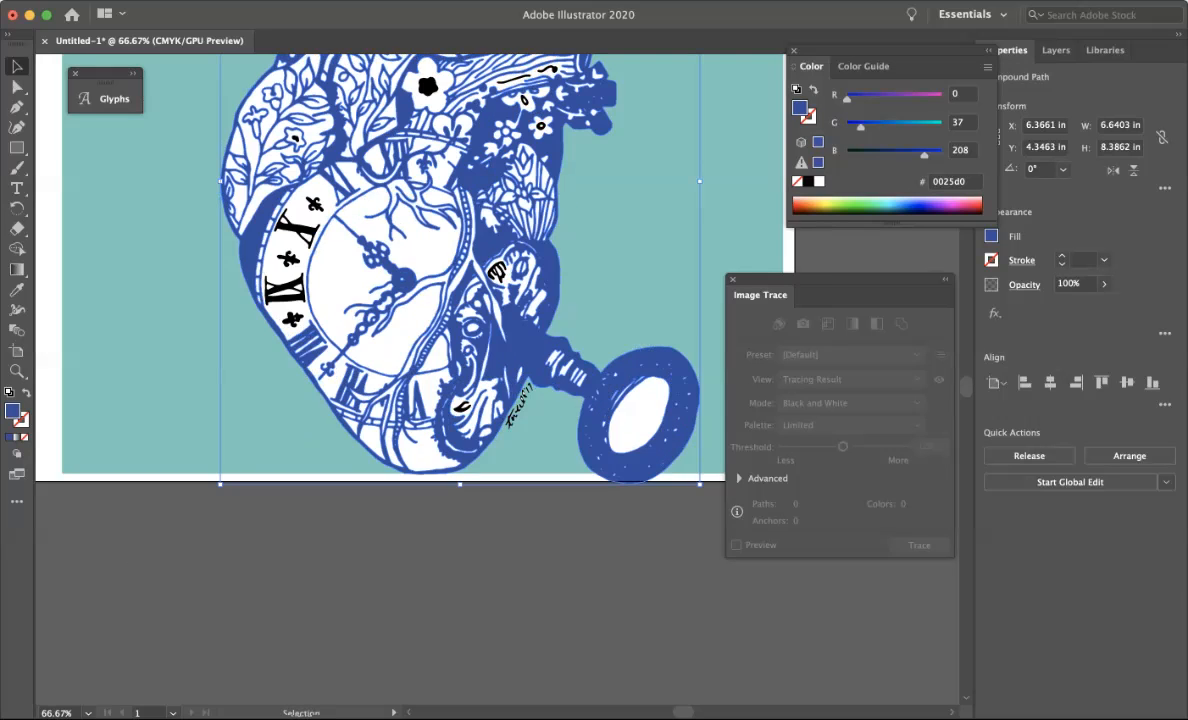
scroll(400, 330, up, 5)
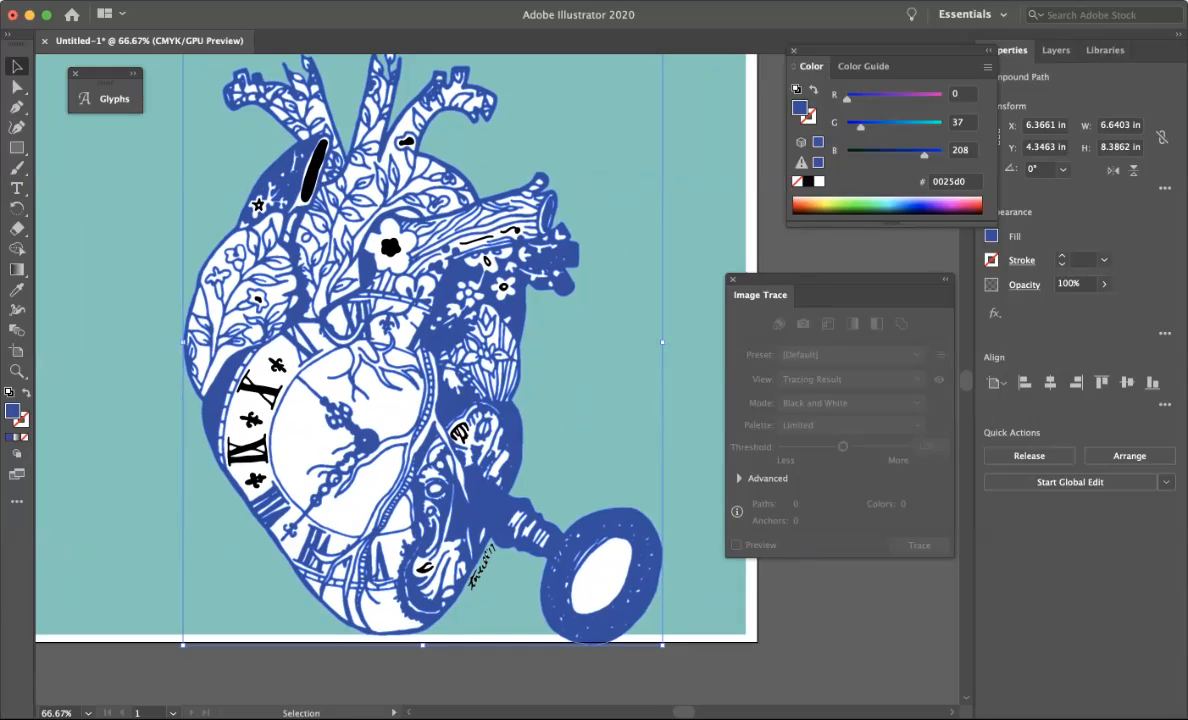
double_click(257, 297)
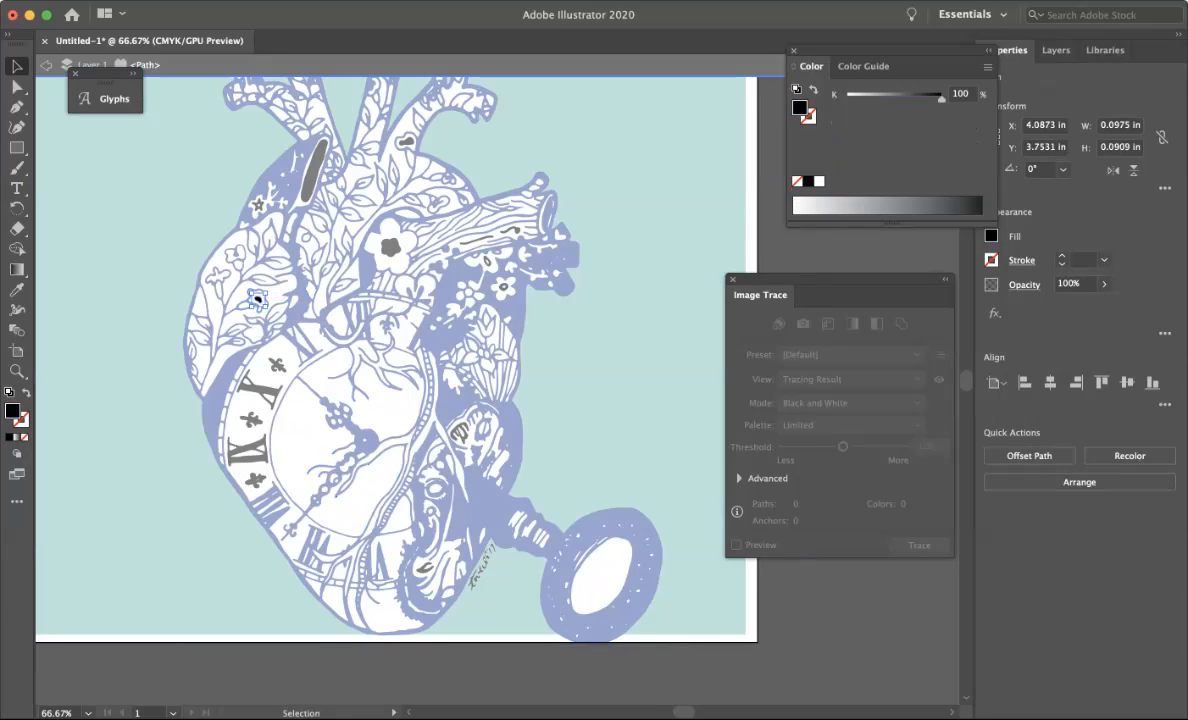
click(255, 297)
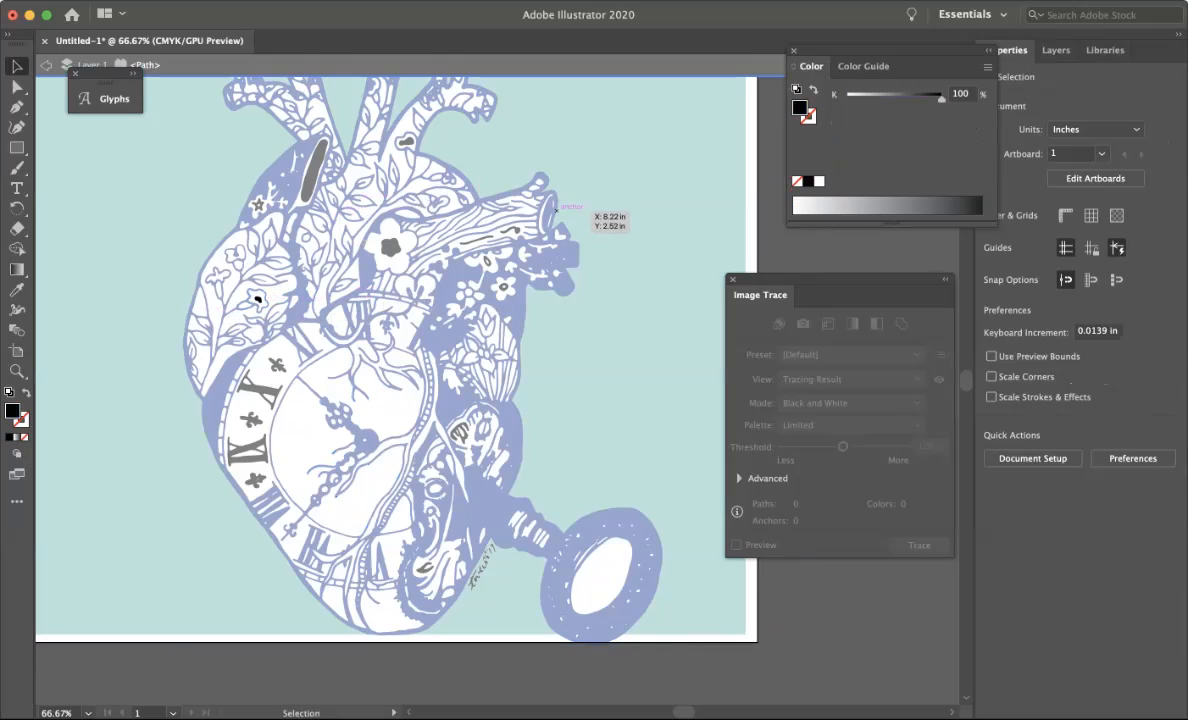
key(Escape)
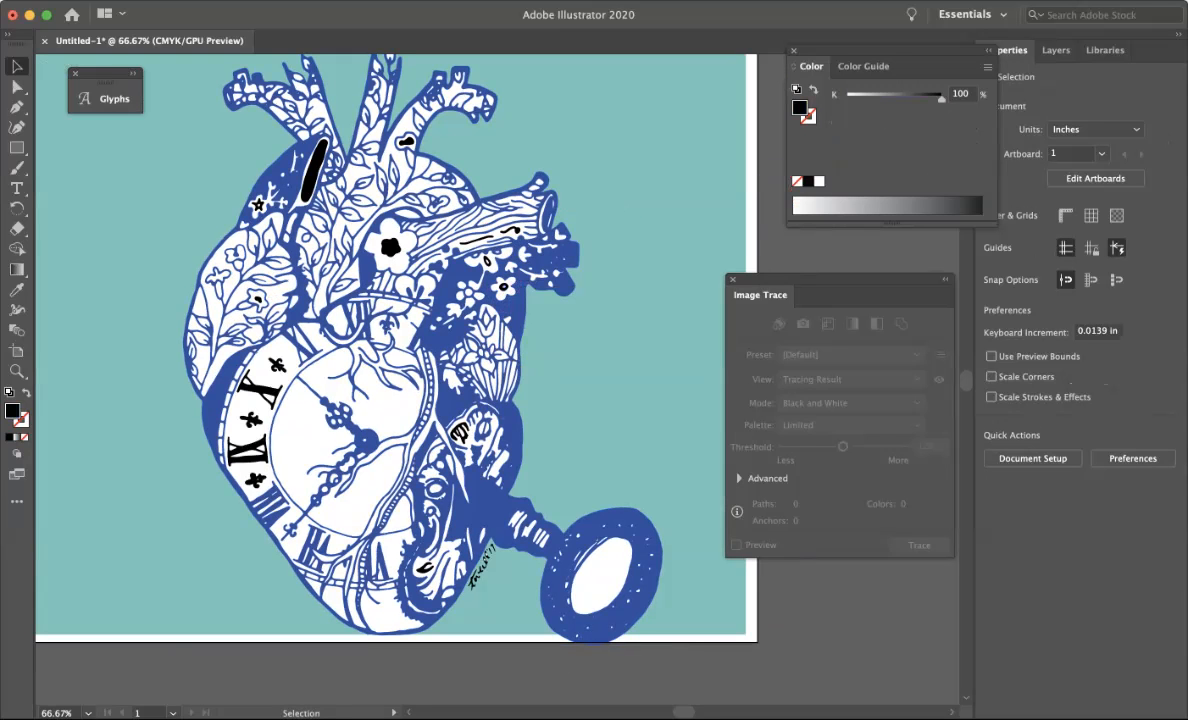
click(504, 287)
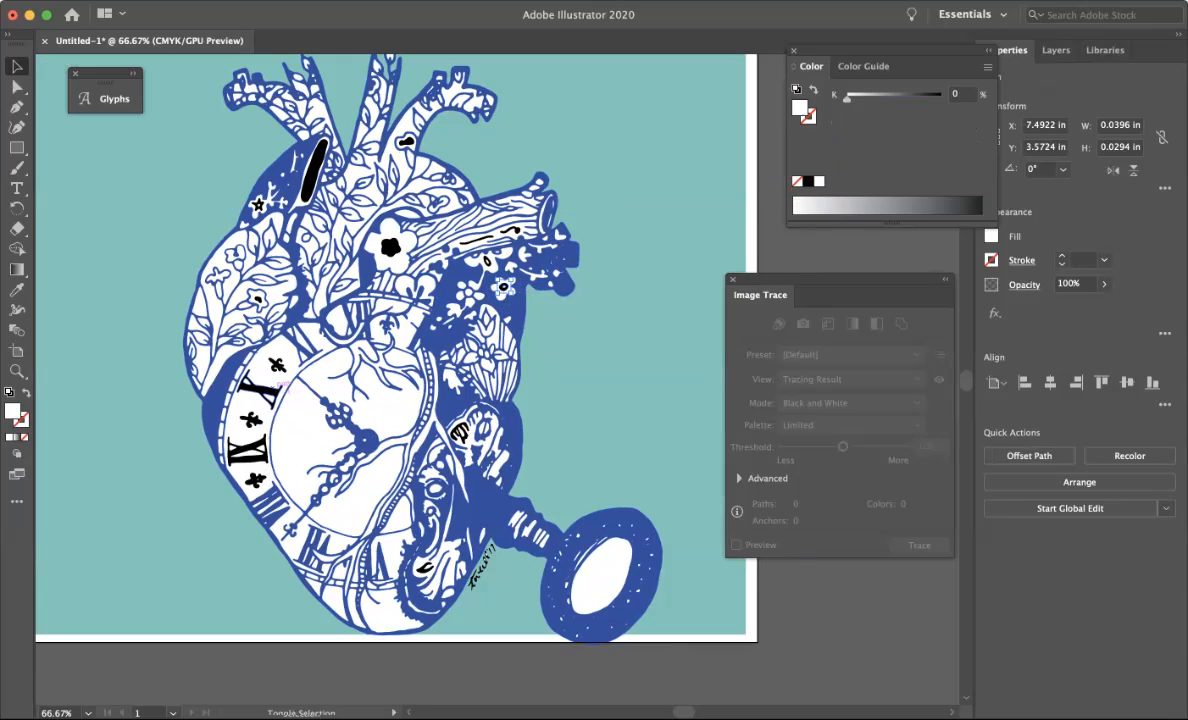
shift+click(257, 387)
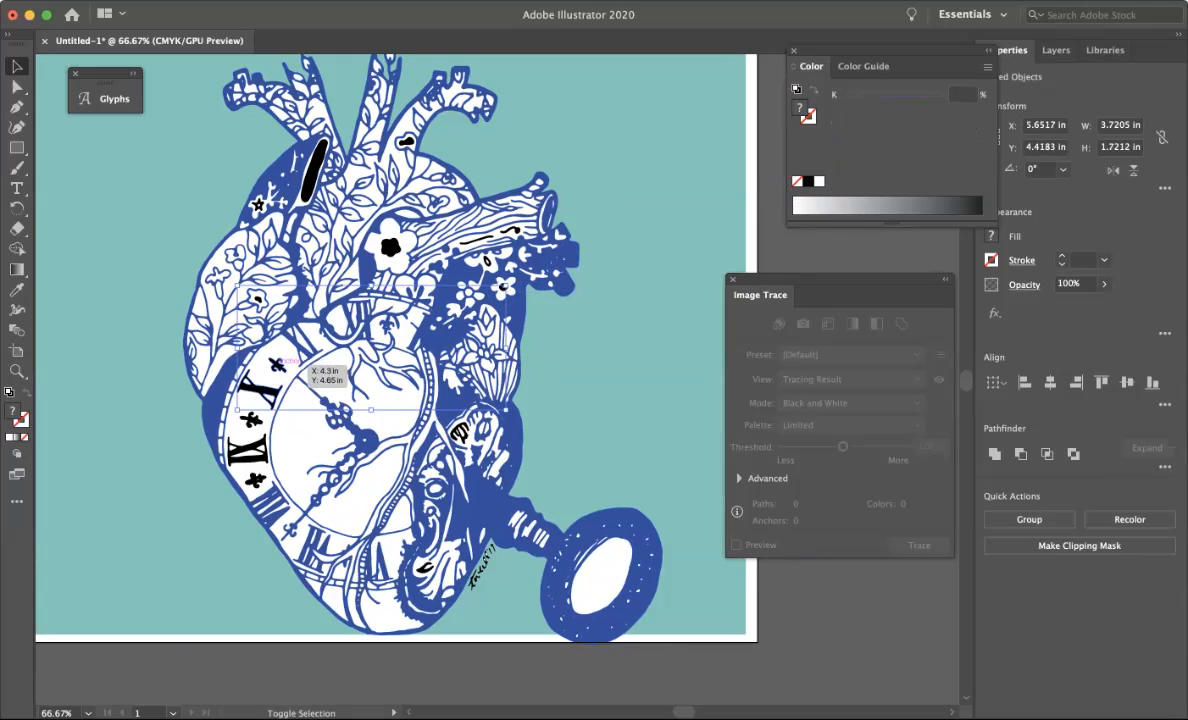
shift+click(254, 420)
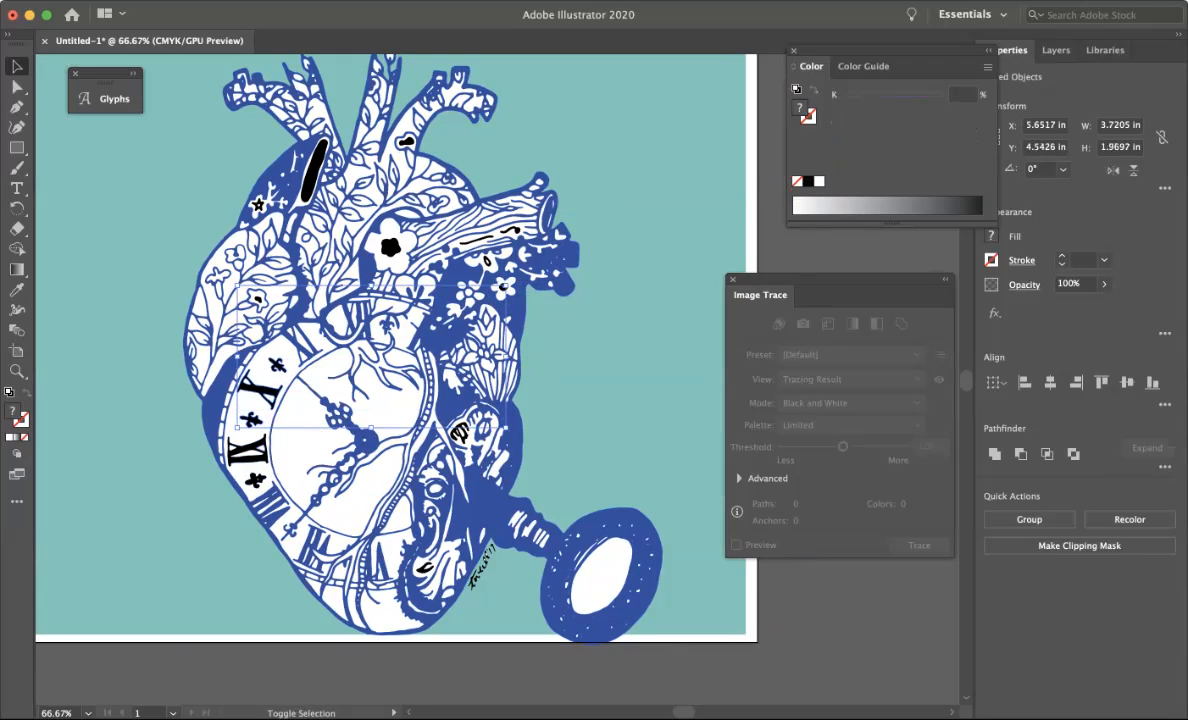
shift+click(259, 447)
shift+click(259, 461)
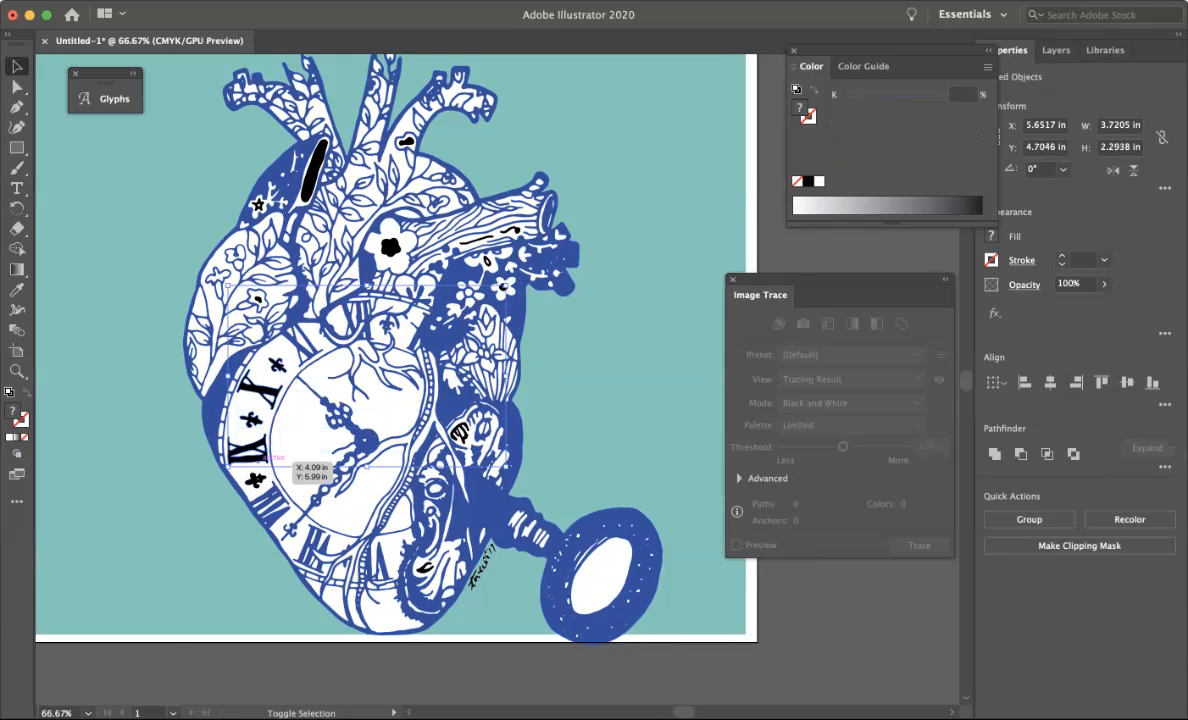
shift+click(256, 479)
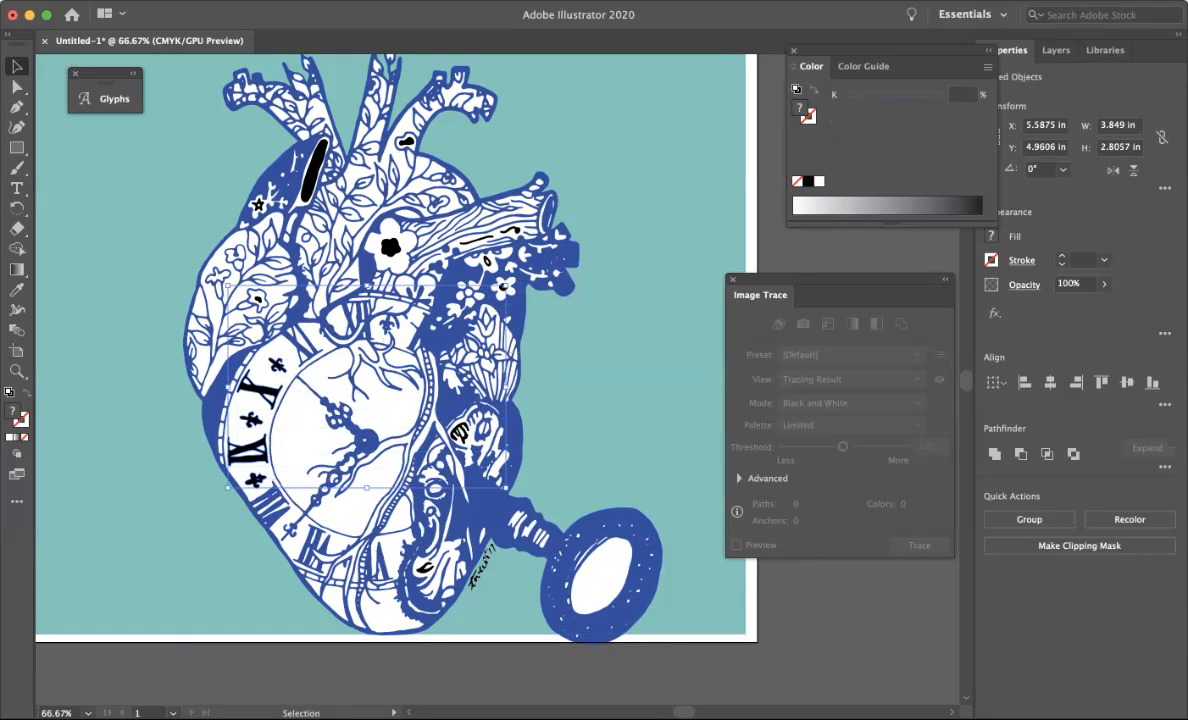
click(988, 67)
key(Escape)
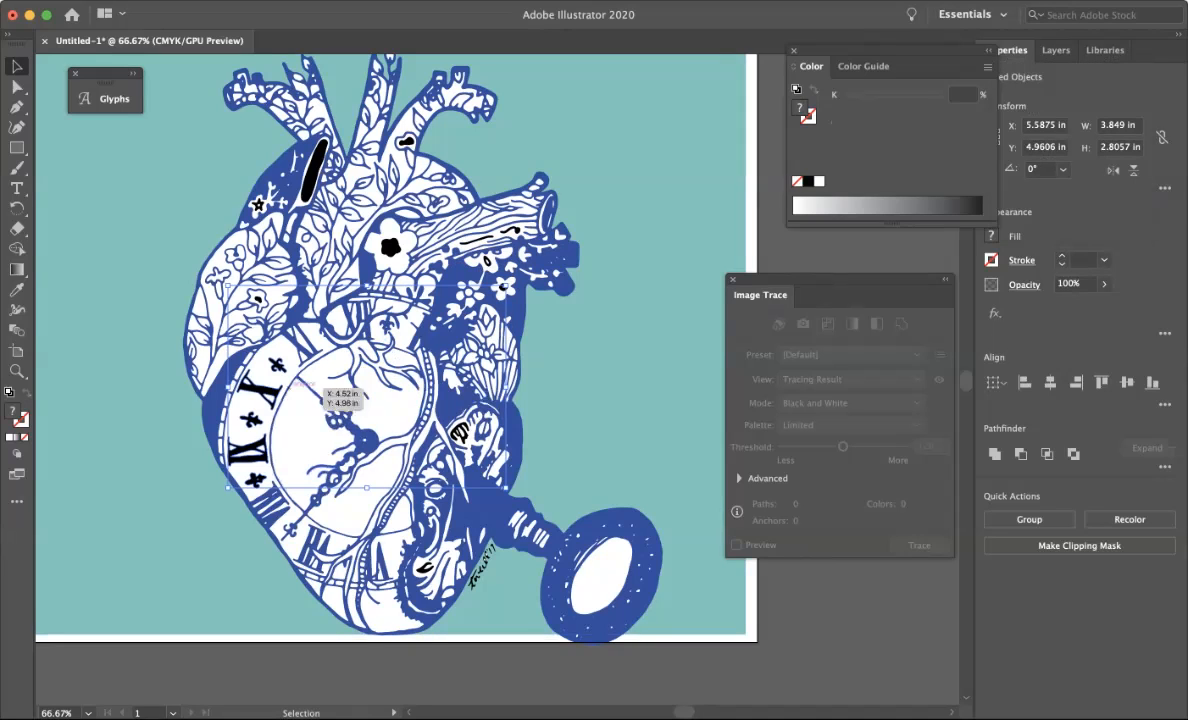
Delete the large white shape filling the clock face.
click(320, 375)
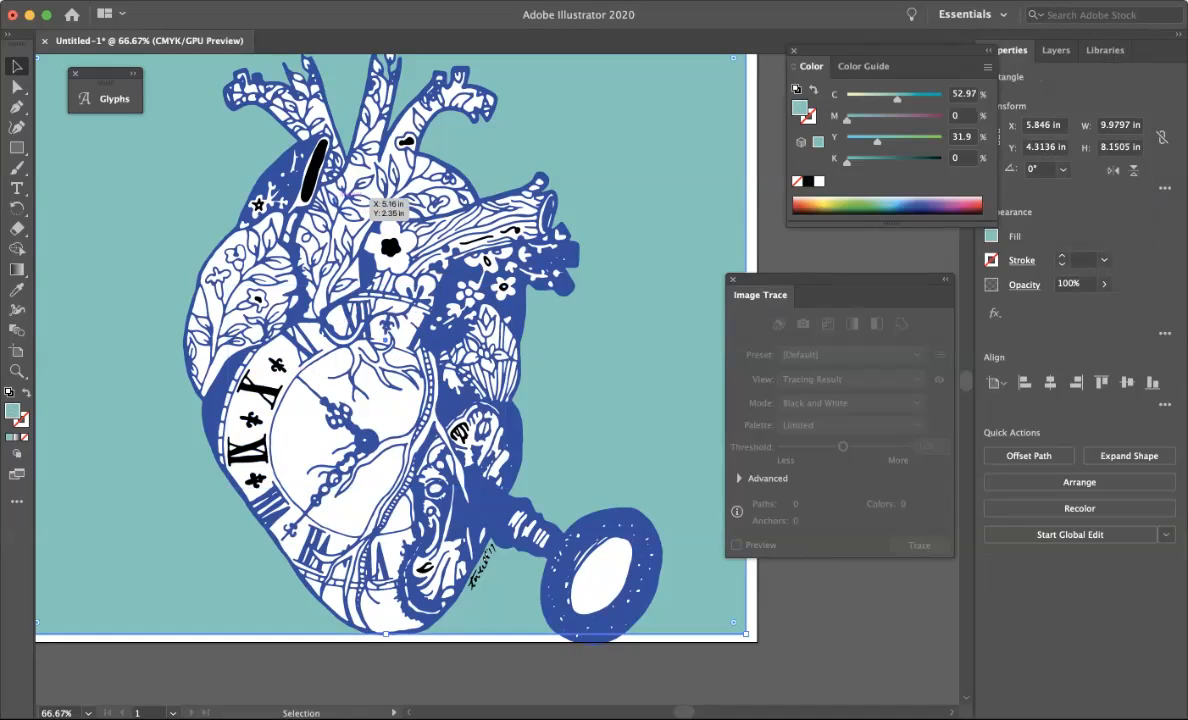
click(314, 168)
click(356, 444)
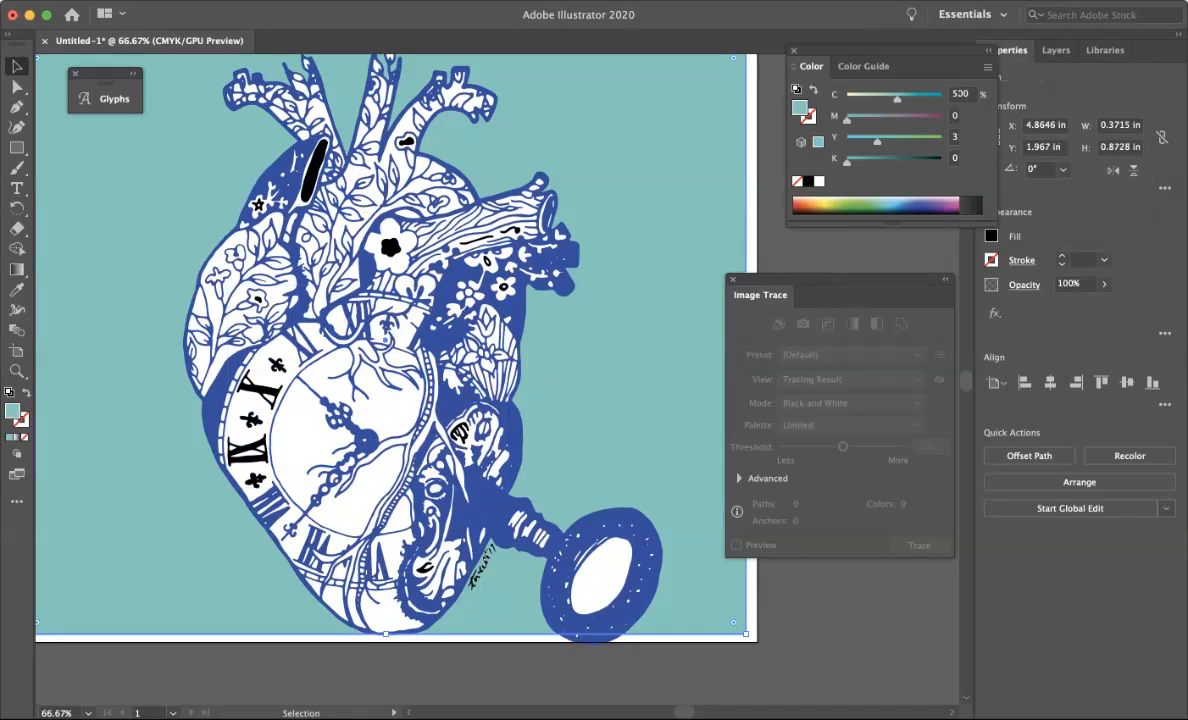
click(294, 441)
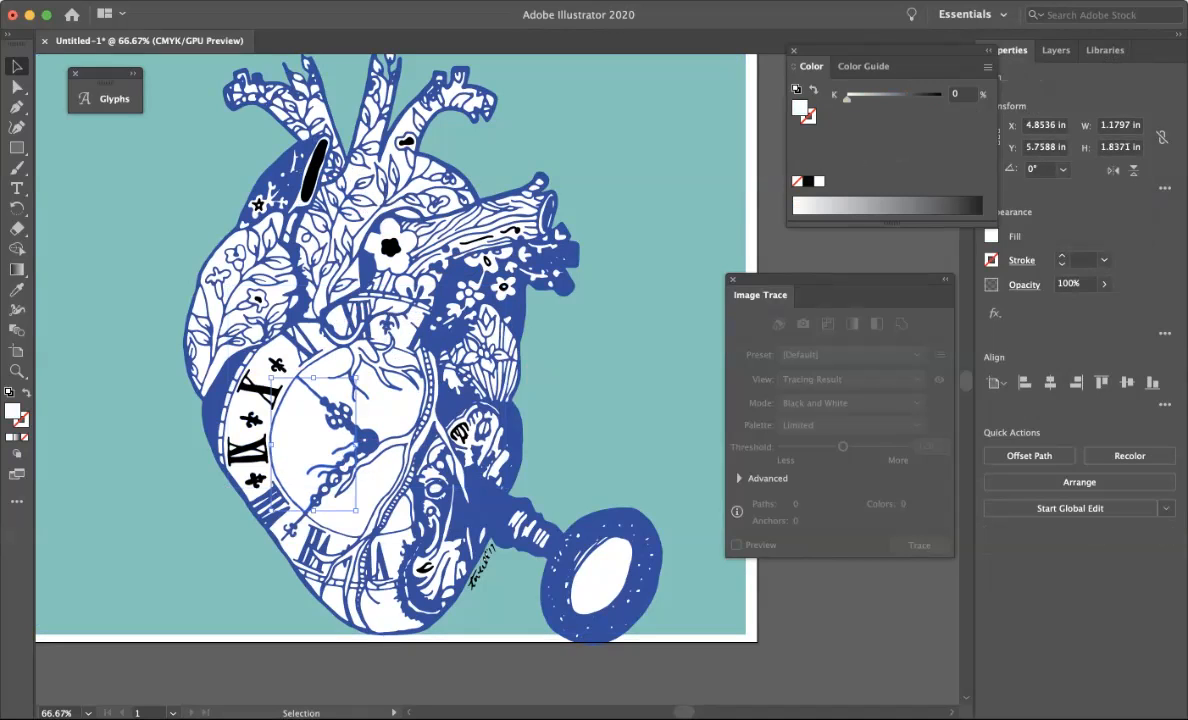
key(Delete)
Delete the remaining white segments inside the clock face so the teal background shows through.
click(388, 404)
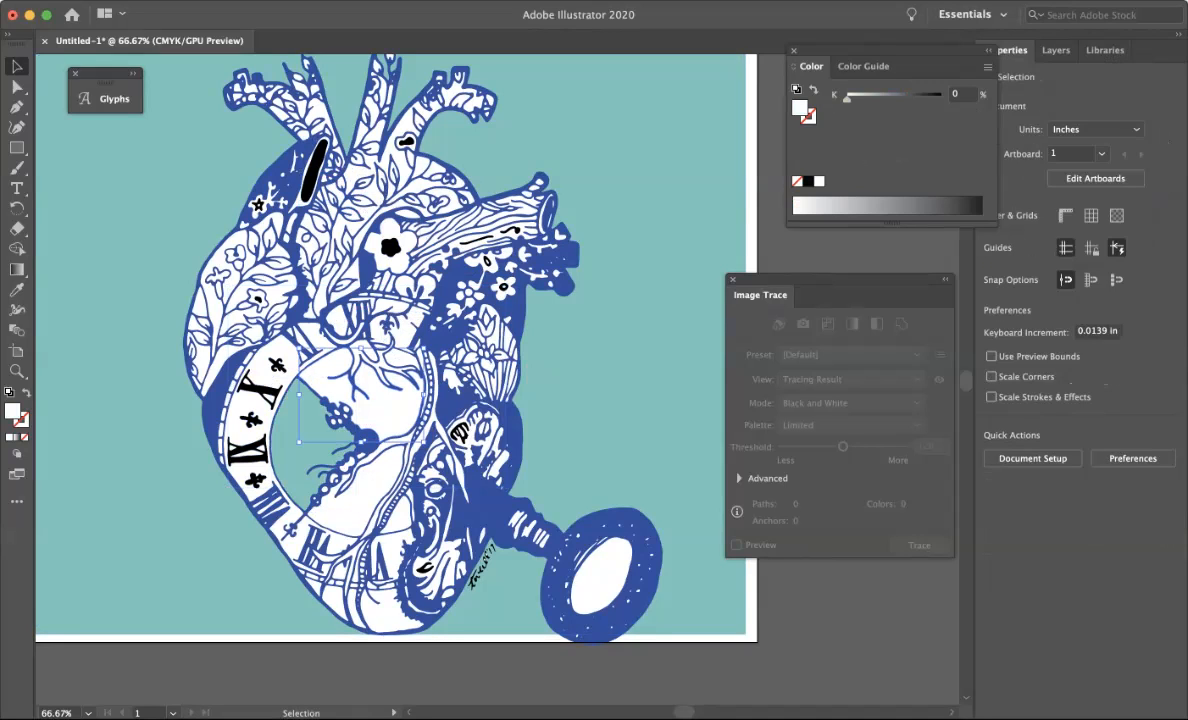
key(Delete)
click(372, 490)
key(Delete)
click(395, 510)
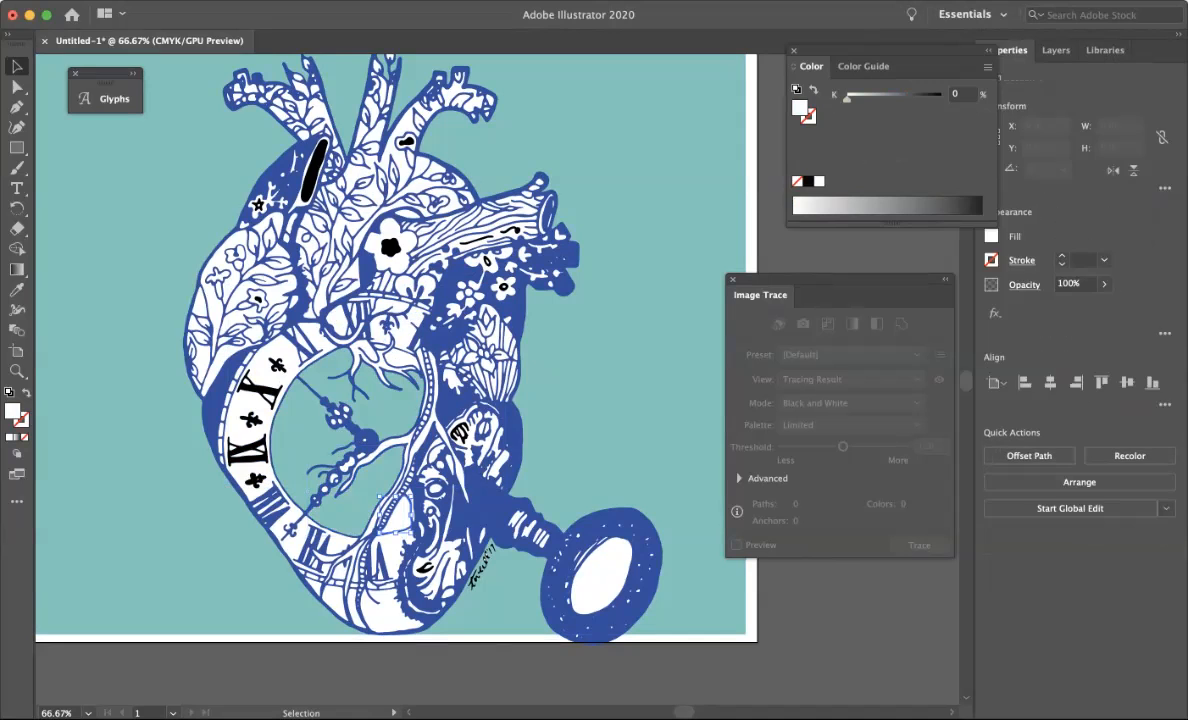
key(Delete)
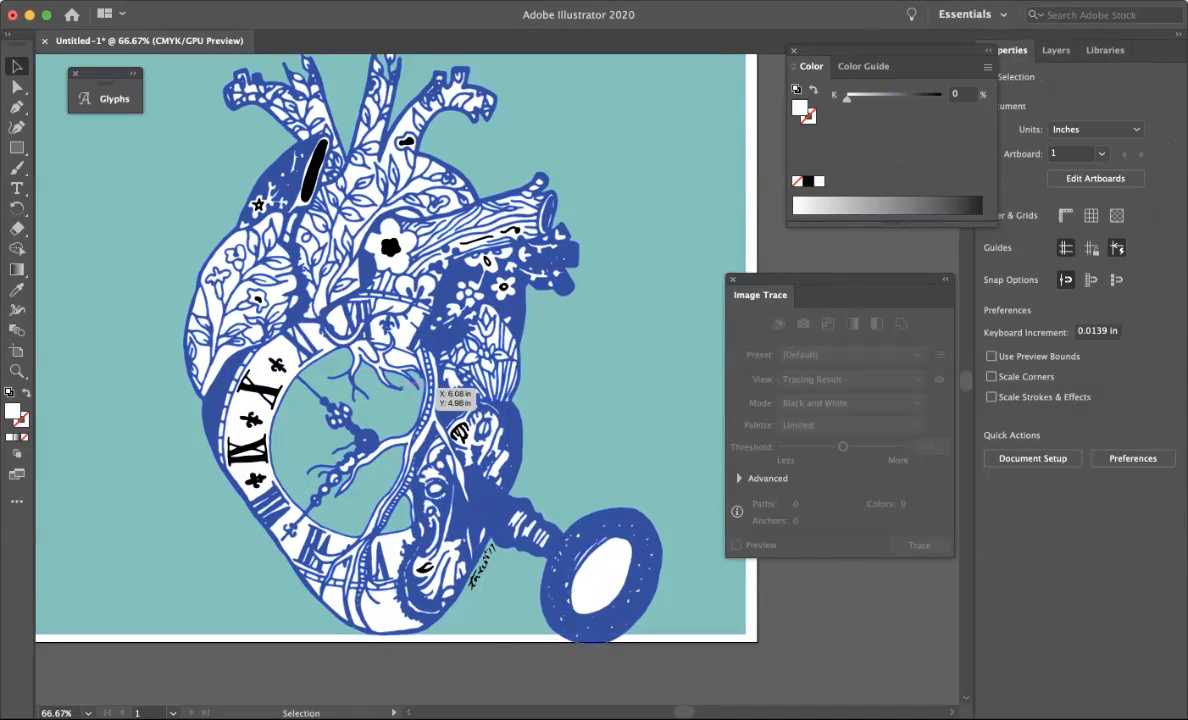
Colour the small white shape above the clock face orange #d04800 in RGB mode.
click(400, 360)
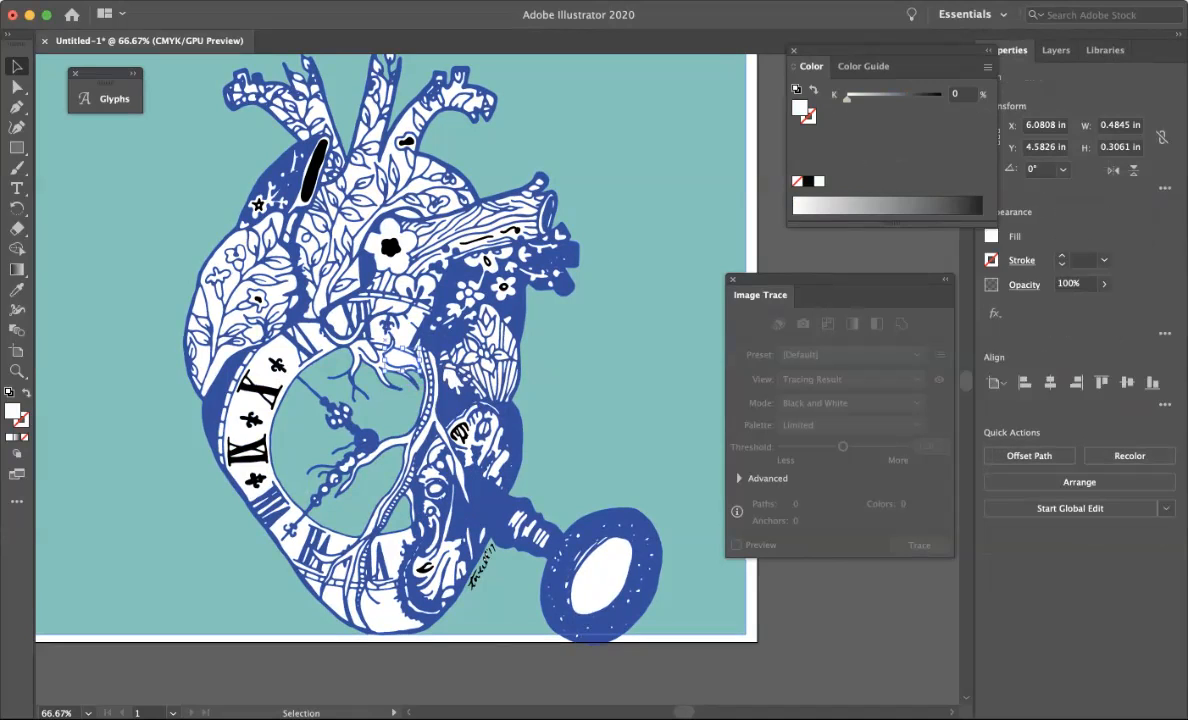
click(988, 67)
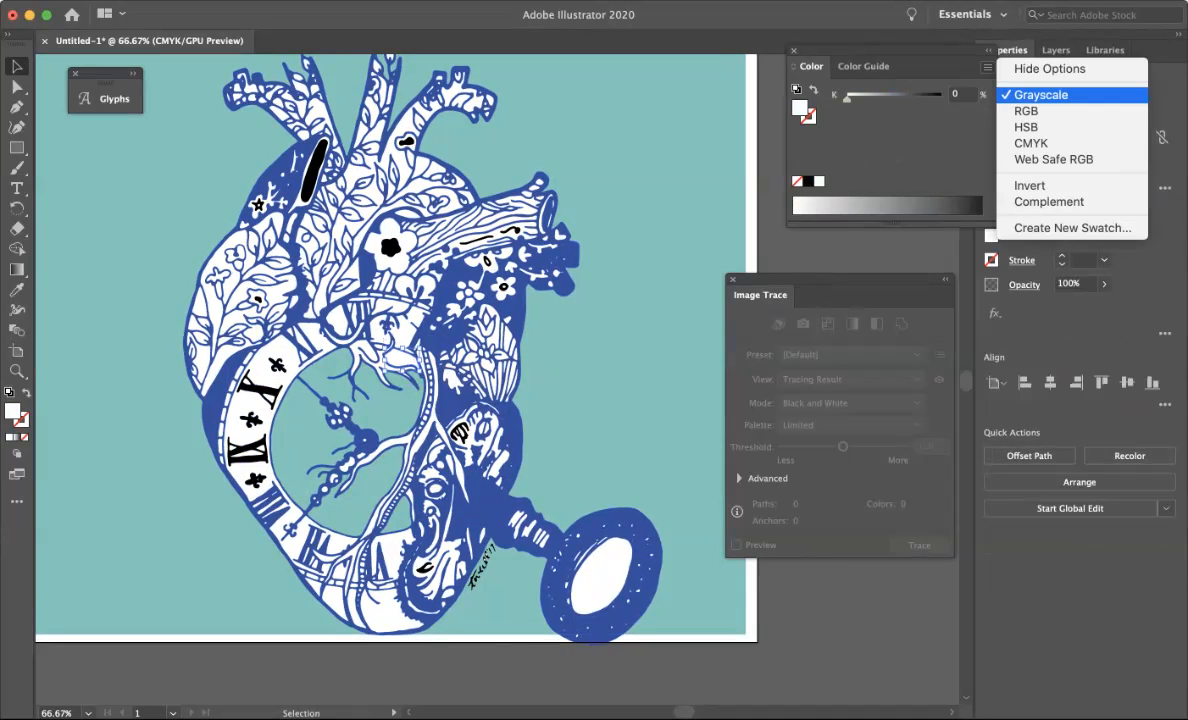
click(1026, 112)
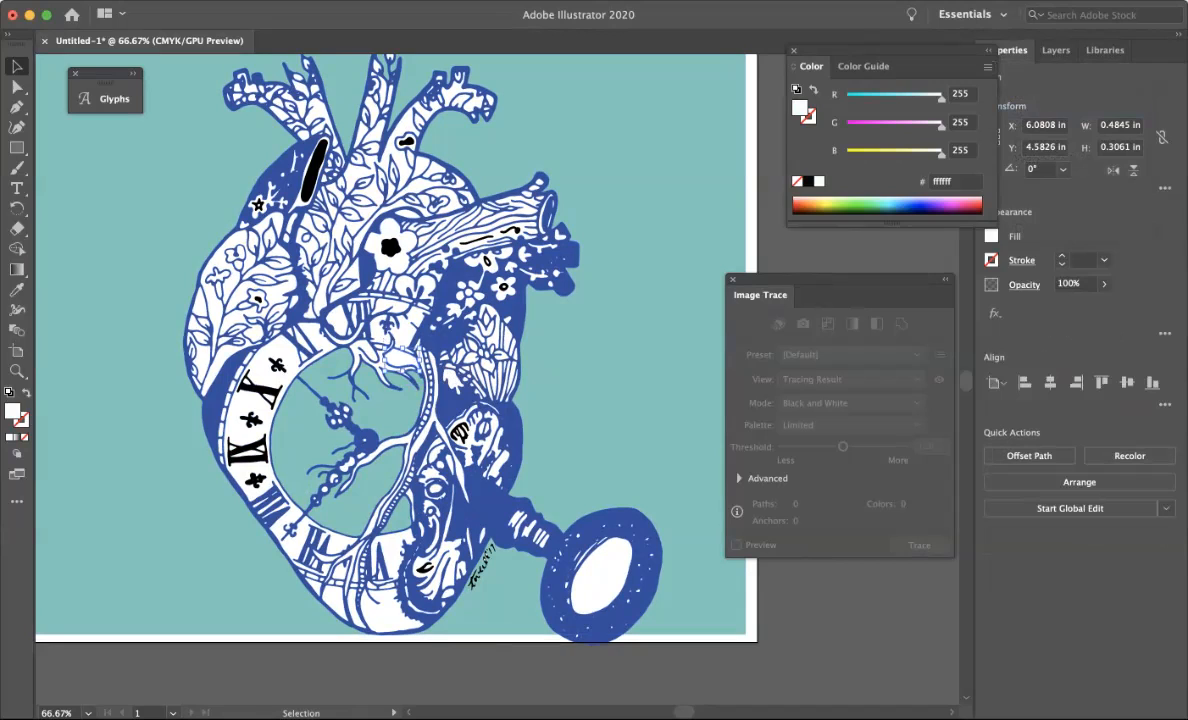
click(804, 207)
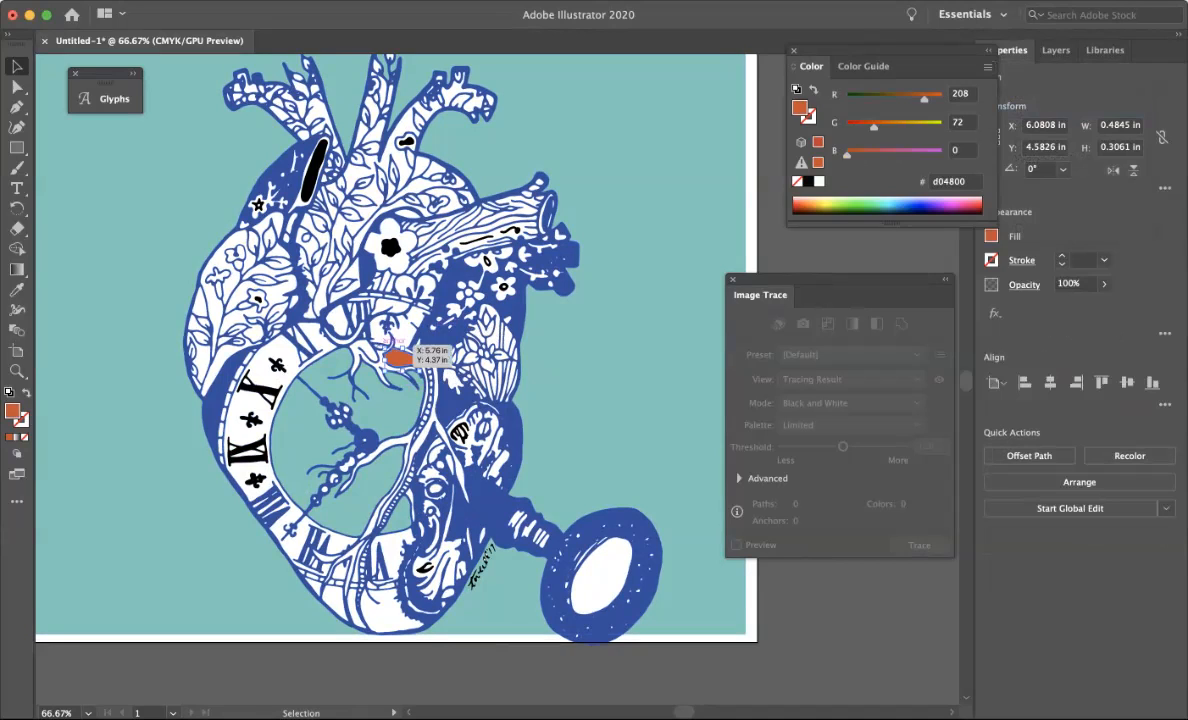
Colour the neighbouring white vessel shape pink using the RGB spectrum.
click(366, 351)
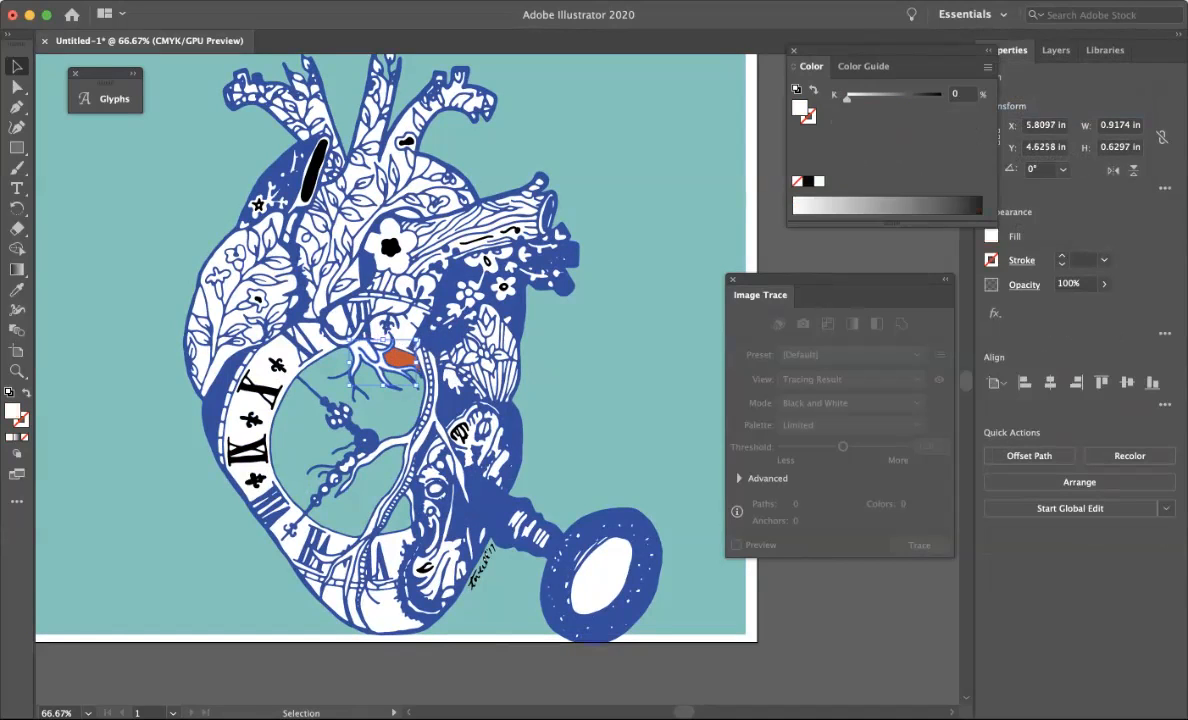
click(987, 67)
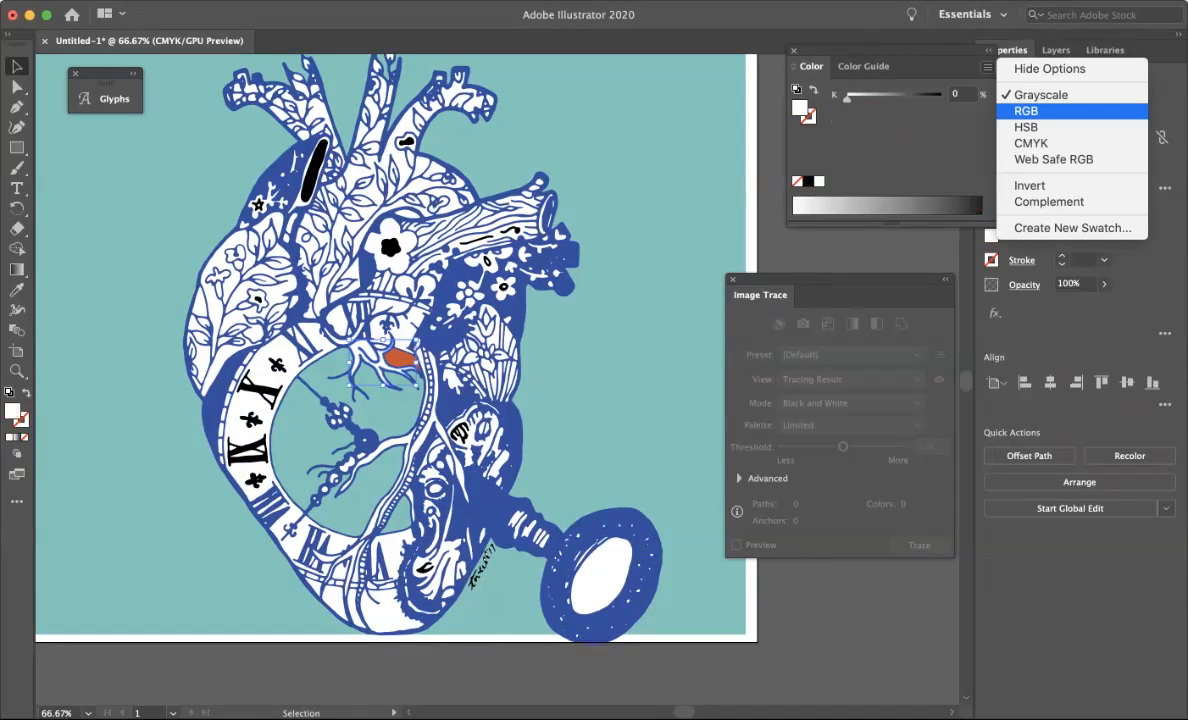
click(1030, 111)
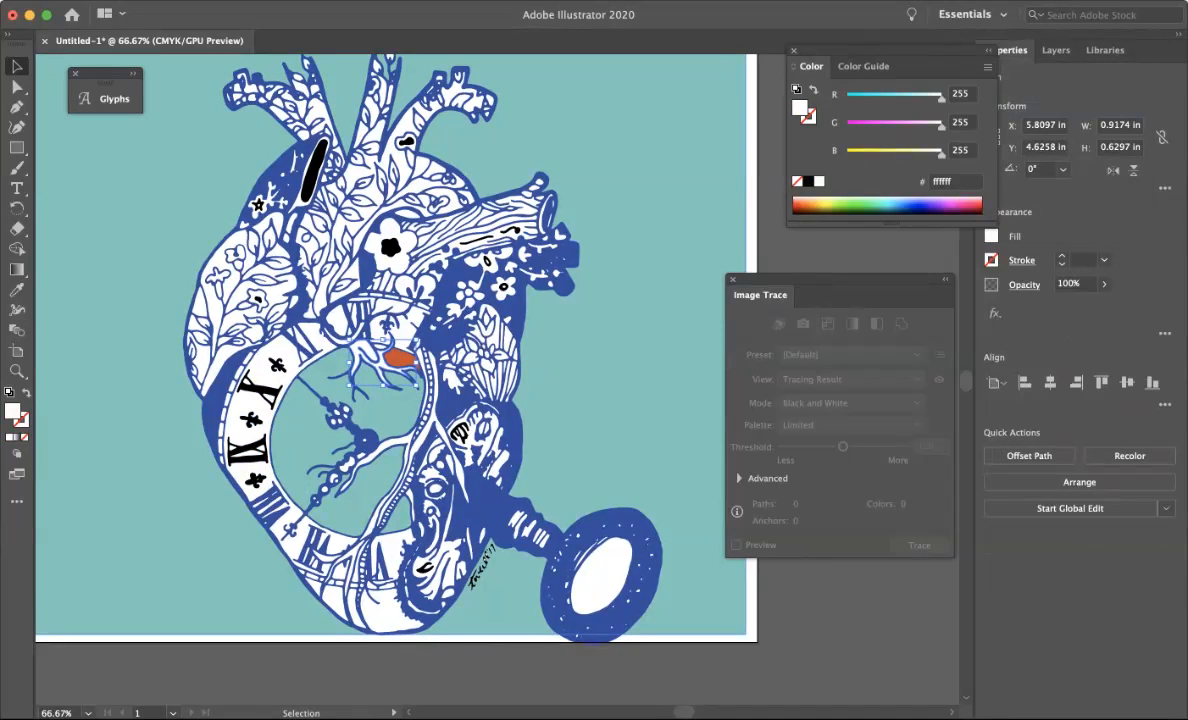
click(804, 206)
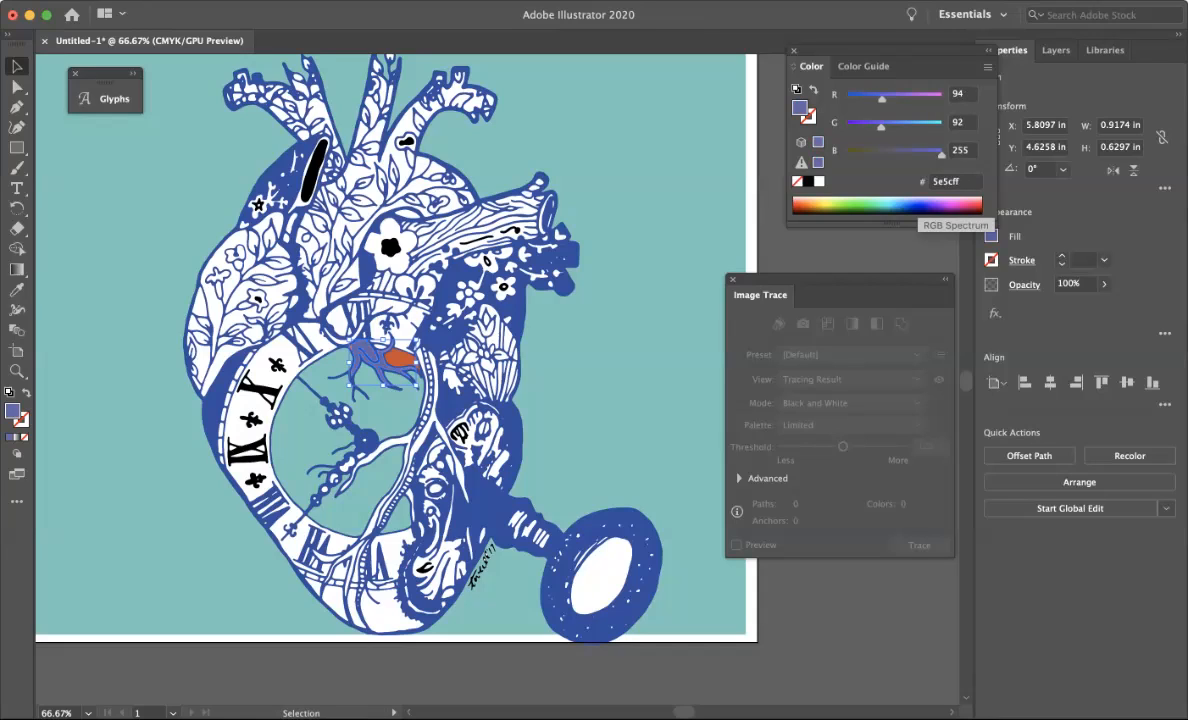
click(912, 207)
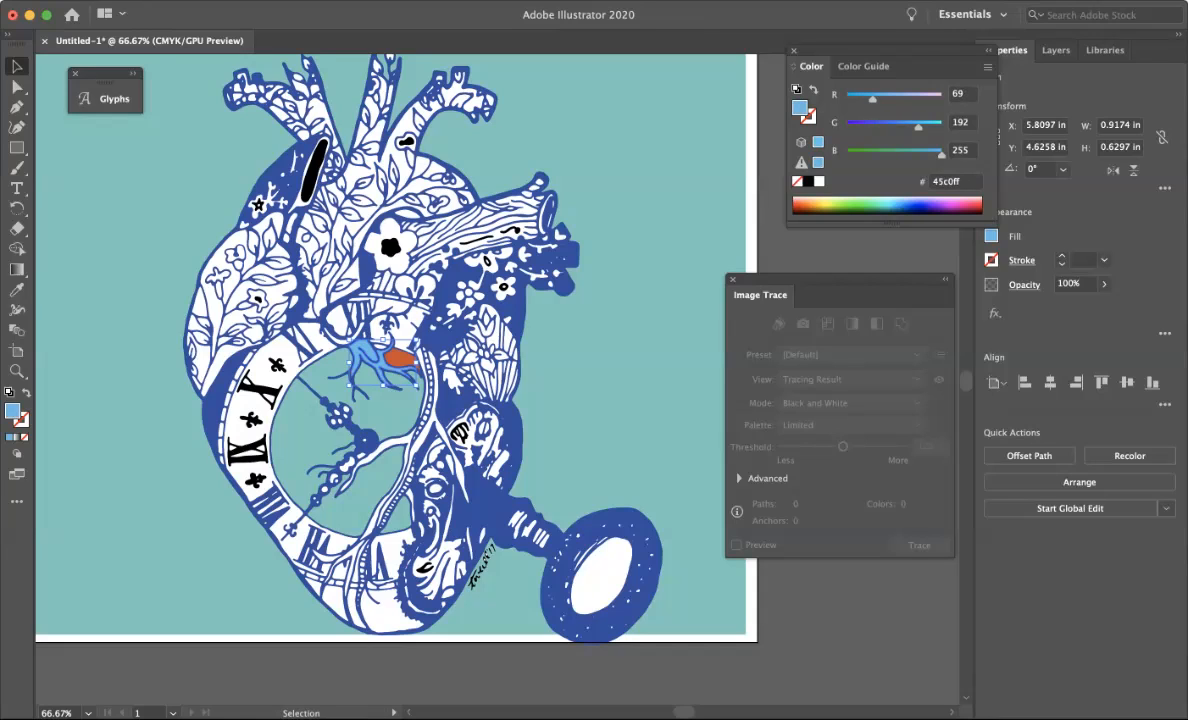
click(953, 203)
Select the white clock ring shape and switch the colour panel to RGB mode.
click(247, 368)
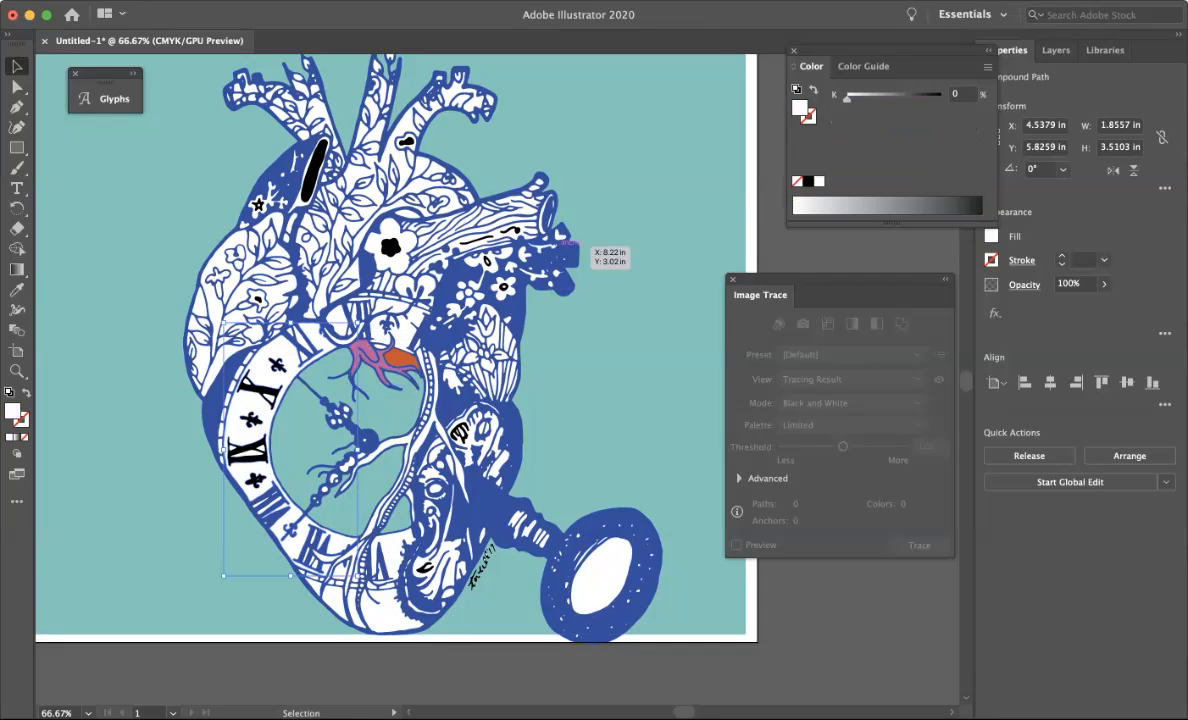
click(987, 67)
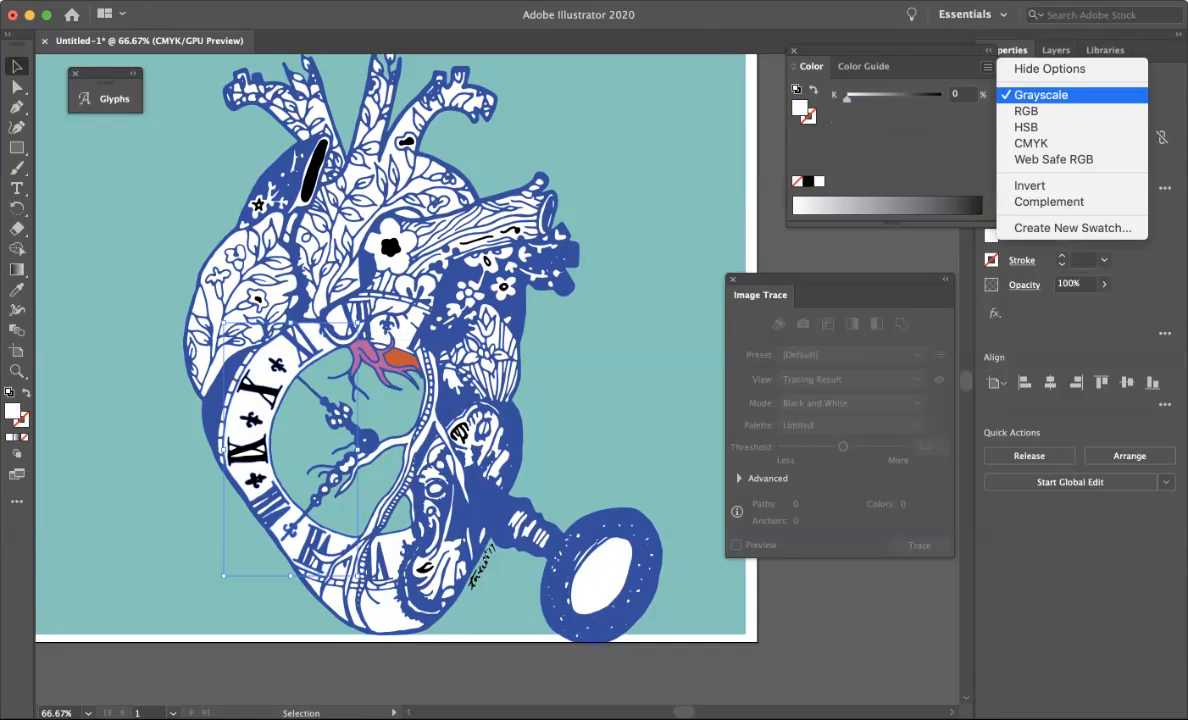
click(1026, 111)
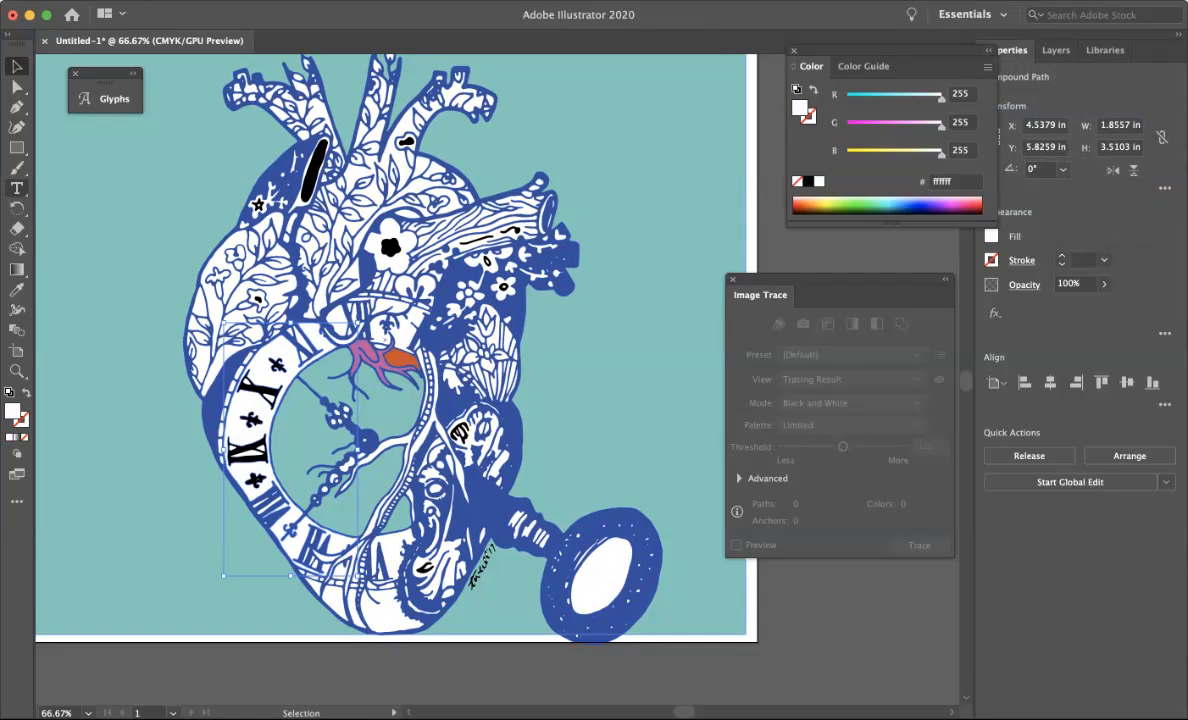
Open the Gradient panel and load the Brights gradient swatch library.
click(16, 188)
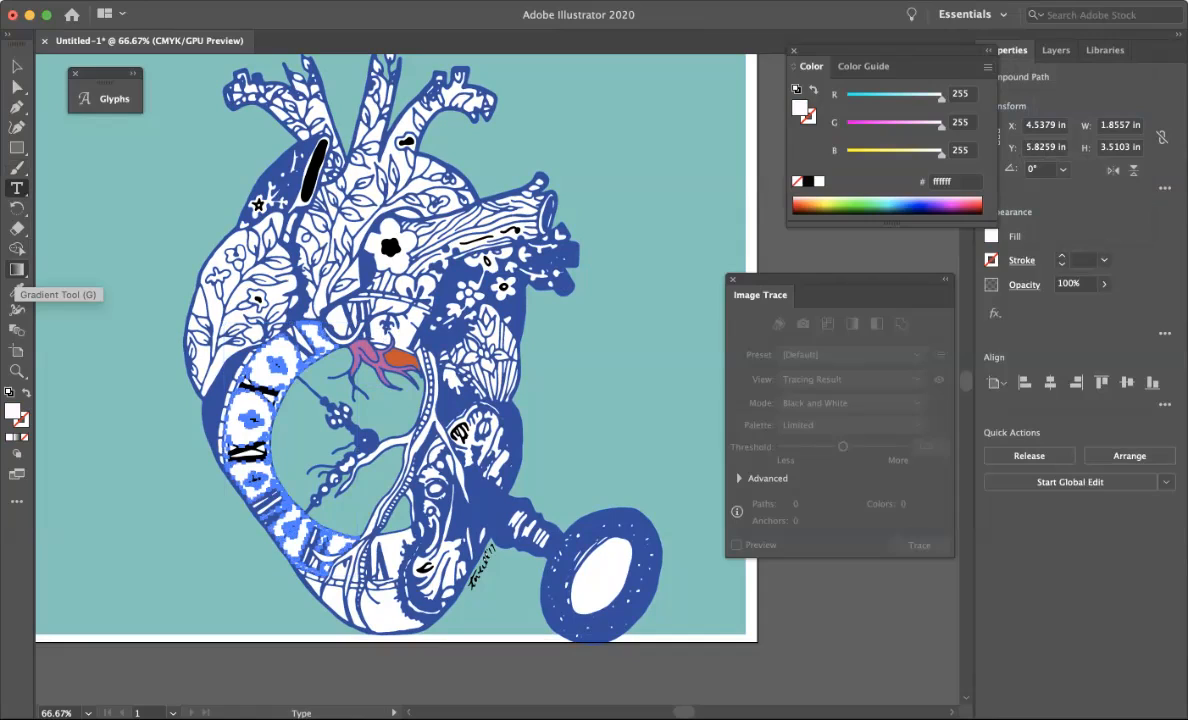
click(16, 269)
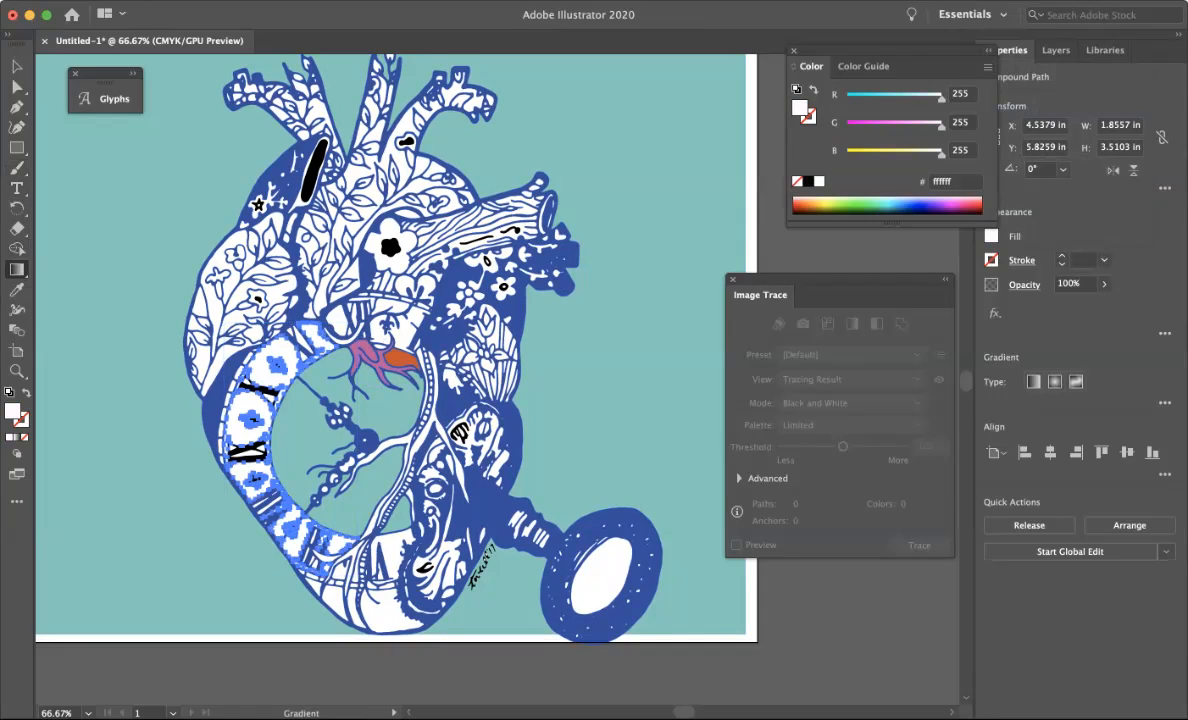
double_click(16, 269)
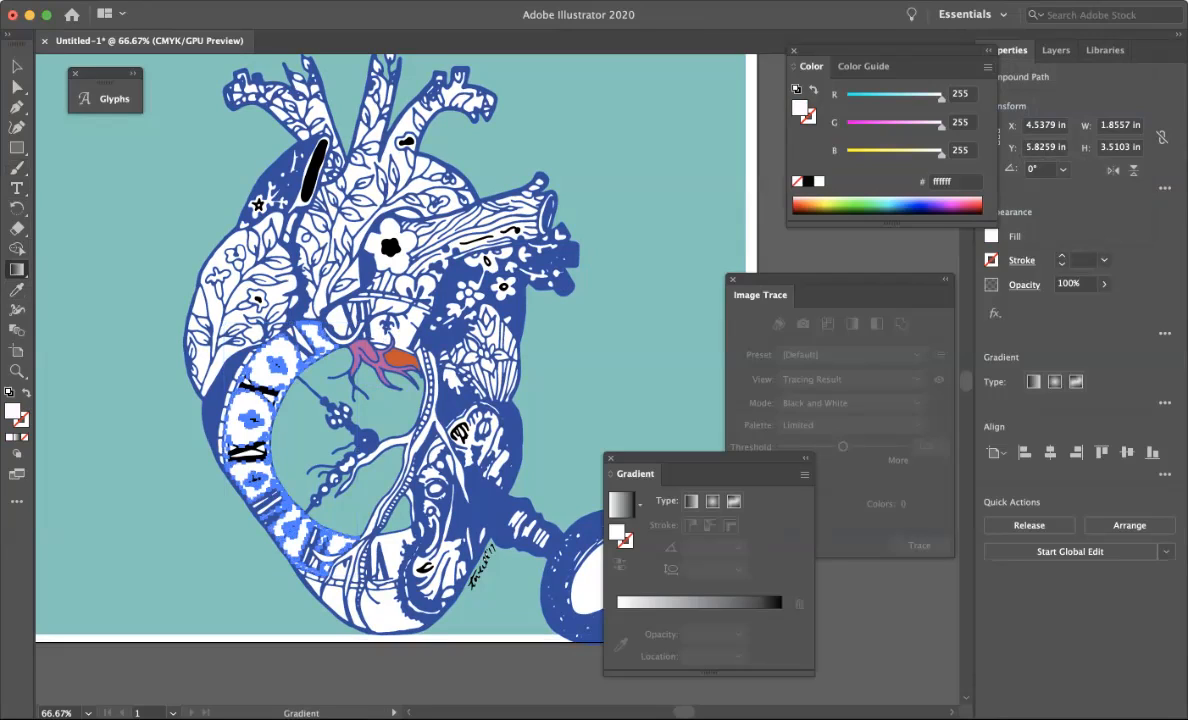
mouse_move(700, 464)
mouse_down()
mouse_move(680, 329)
mouse_move(718, 178)
mouse_move(710, 153)
mouse_up()
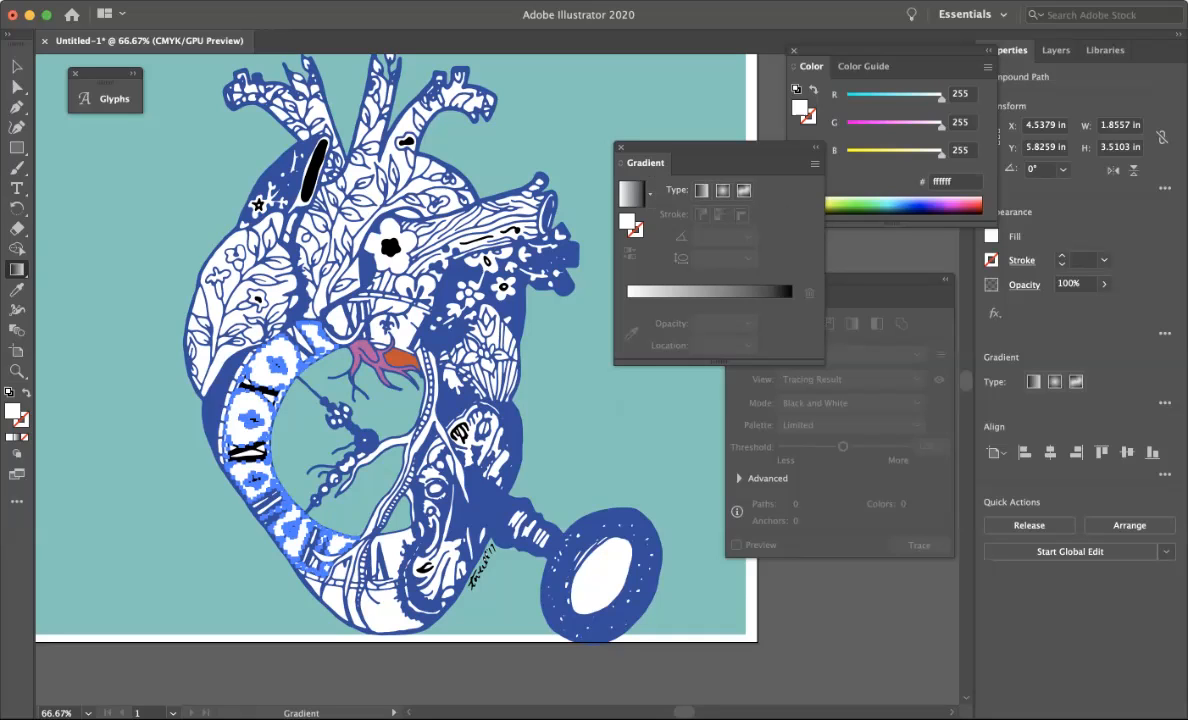
click(444, 1)
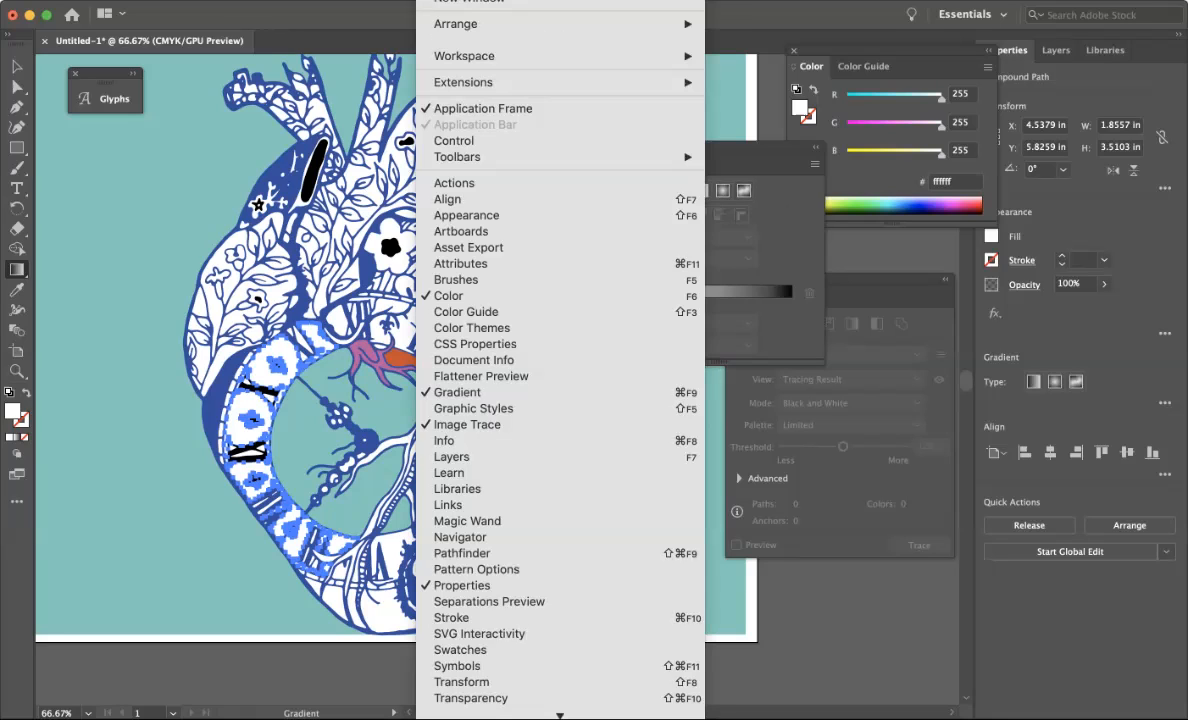
scroll(560, 339, down, 3)
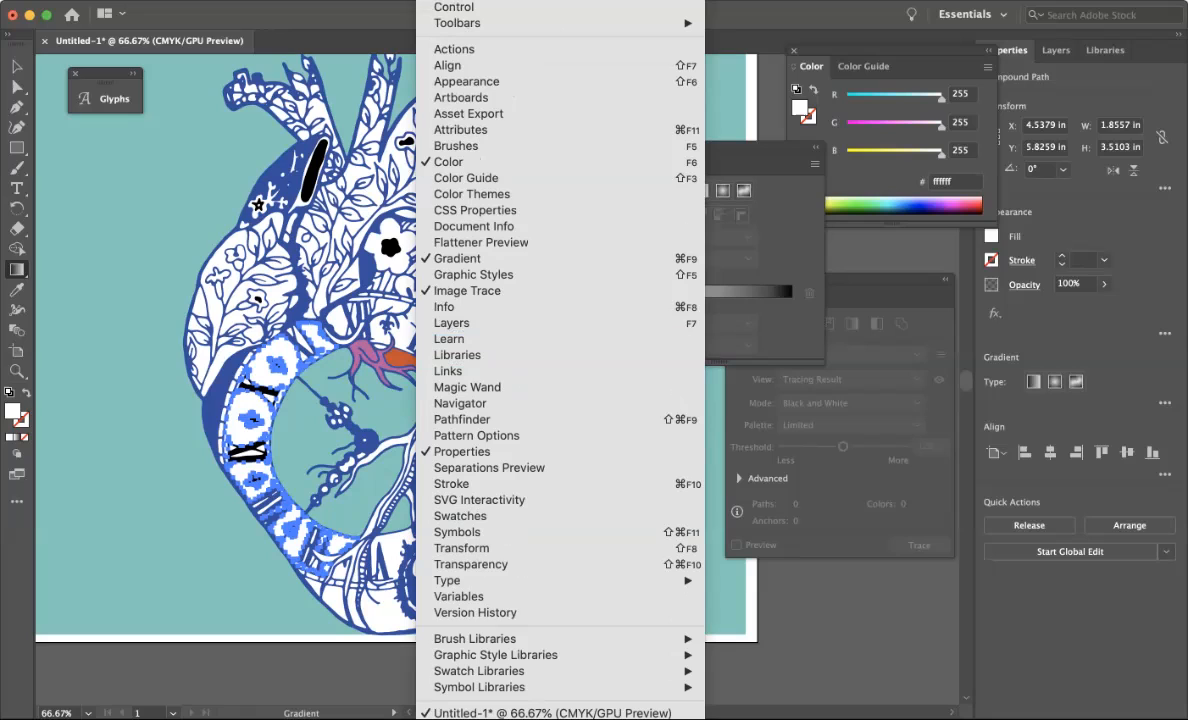
mouse_move(495, 654)
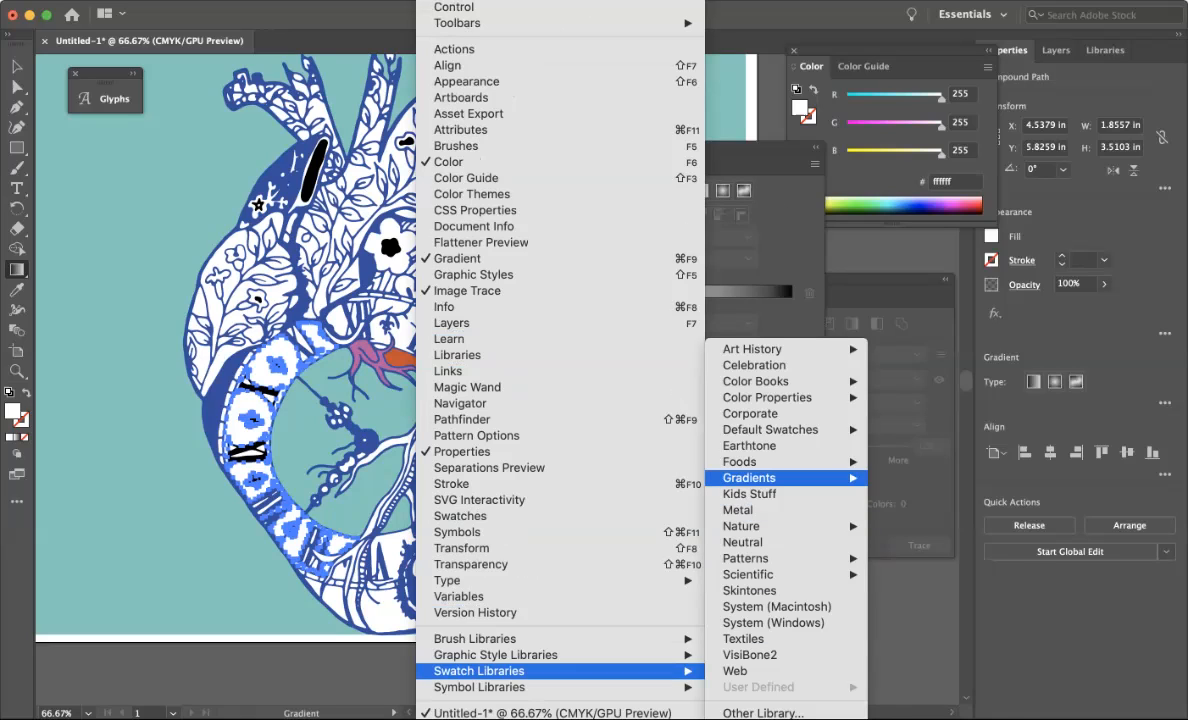
mouse_move(750, 477)
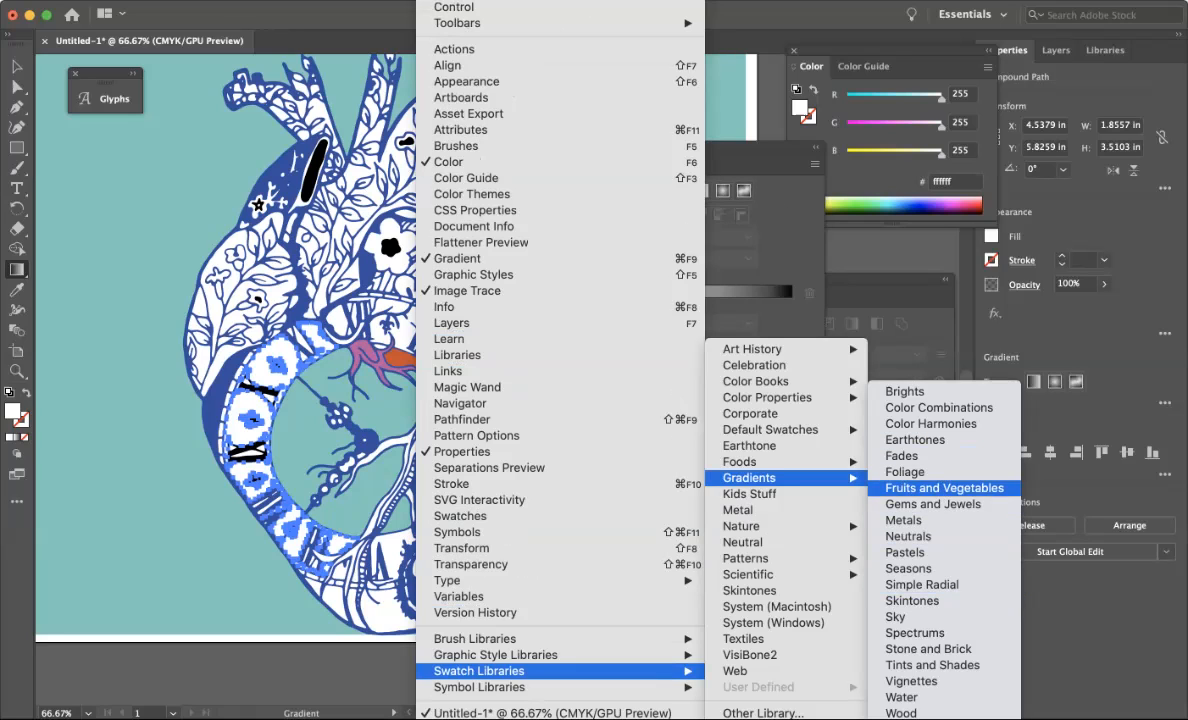
click(905, 391)
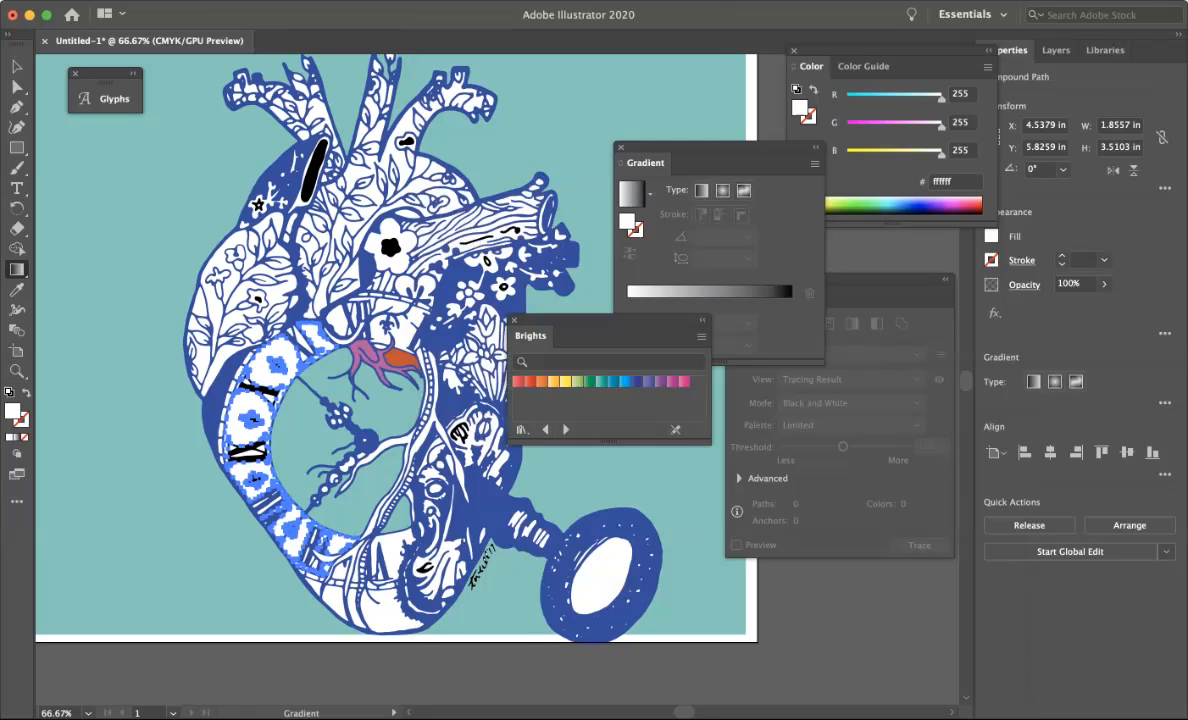
Fill the clock ring with the Sierra, Gold, Orange gradient from the Color Combinations library at a 90° angle.
click(529, 381)
click(553, 381)
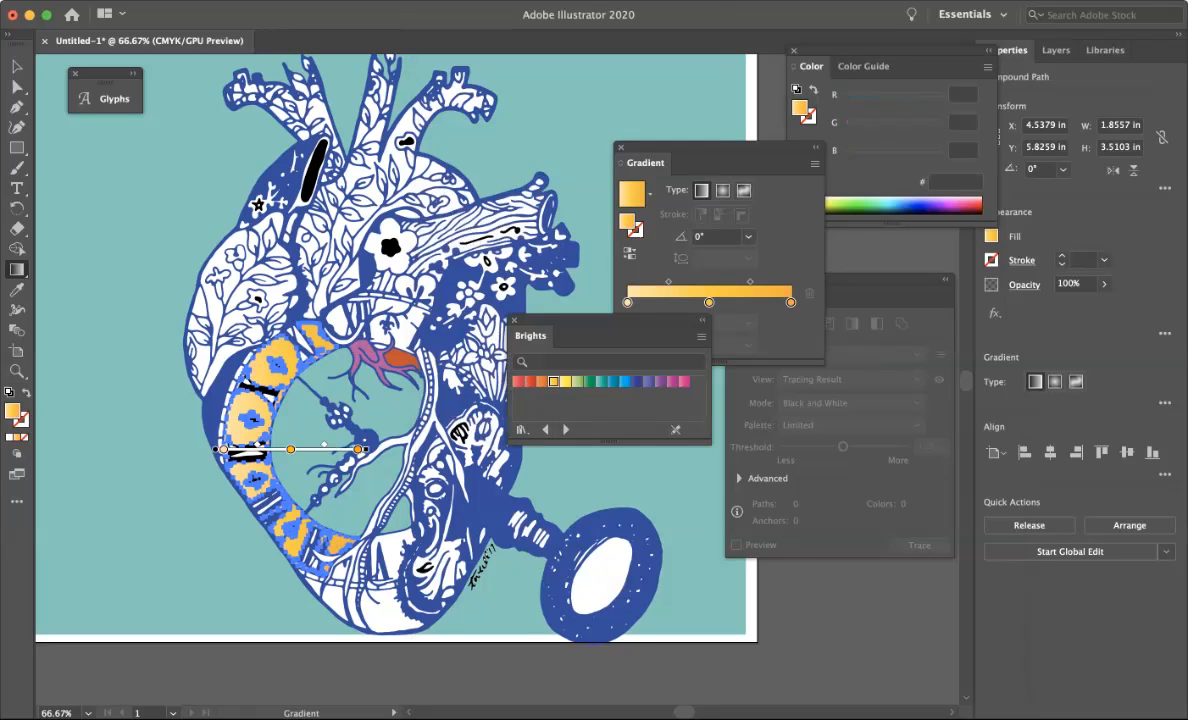
click(612, 381)
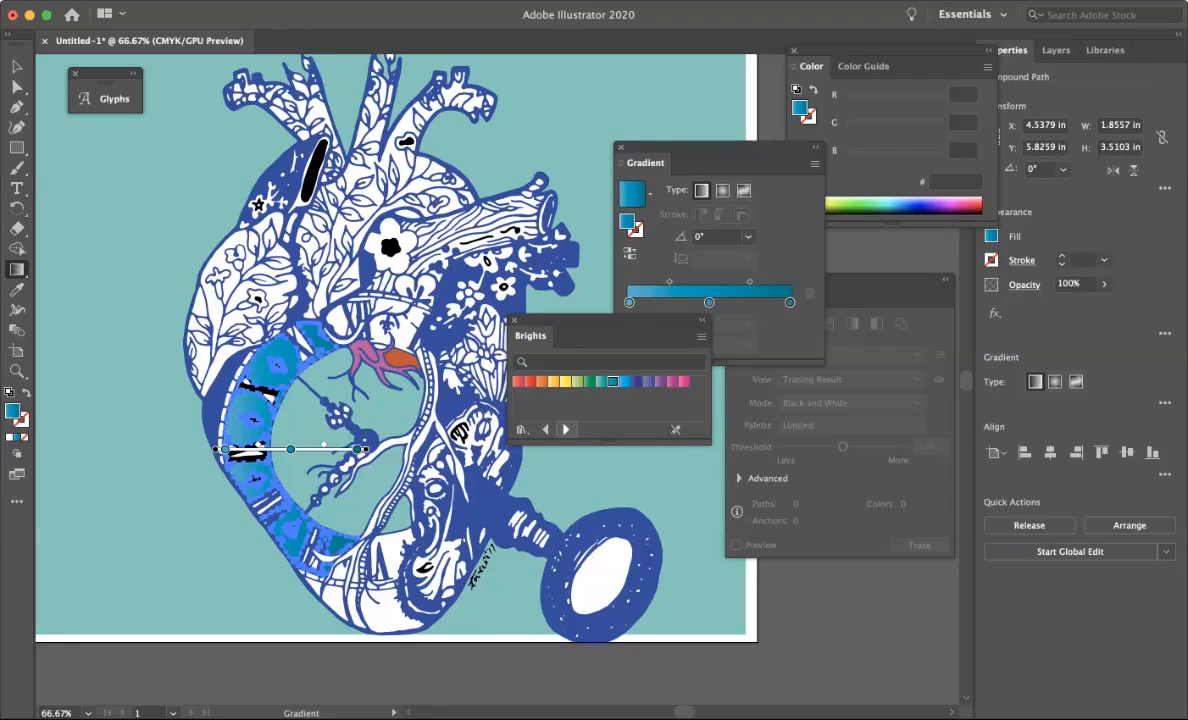
click(566, 429)
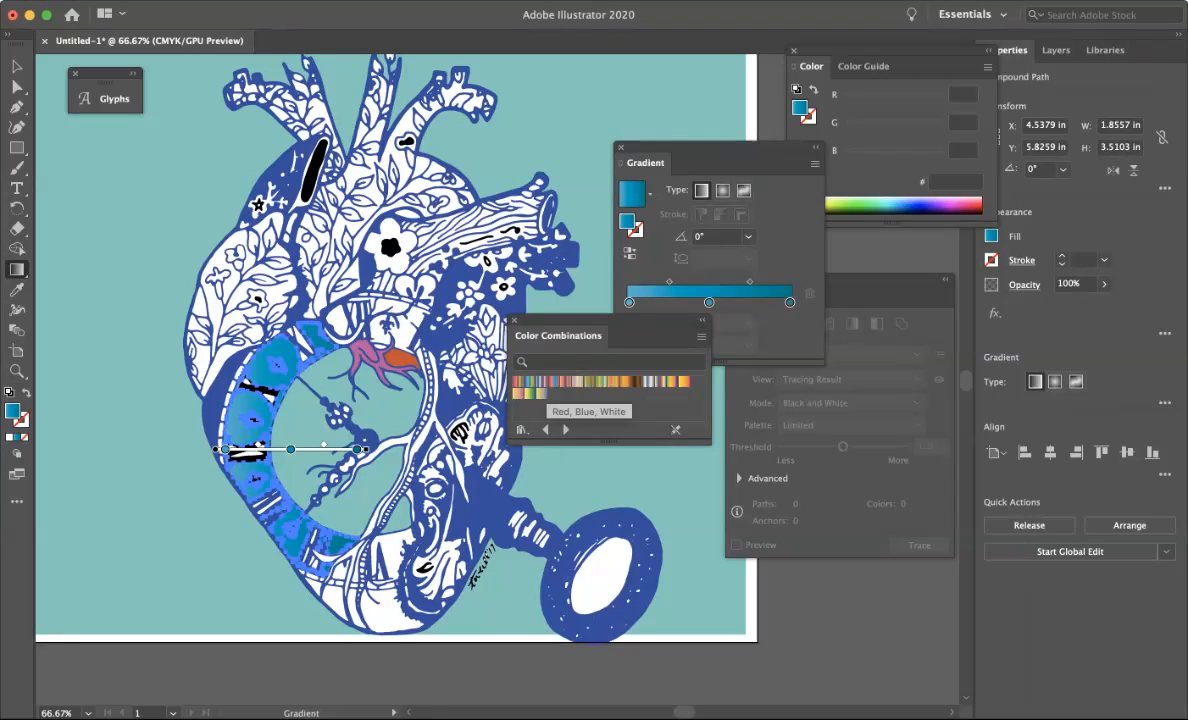
click(541, 381)
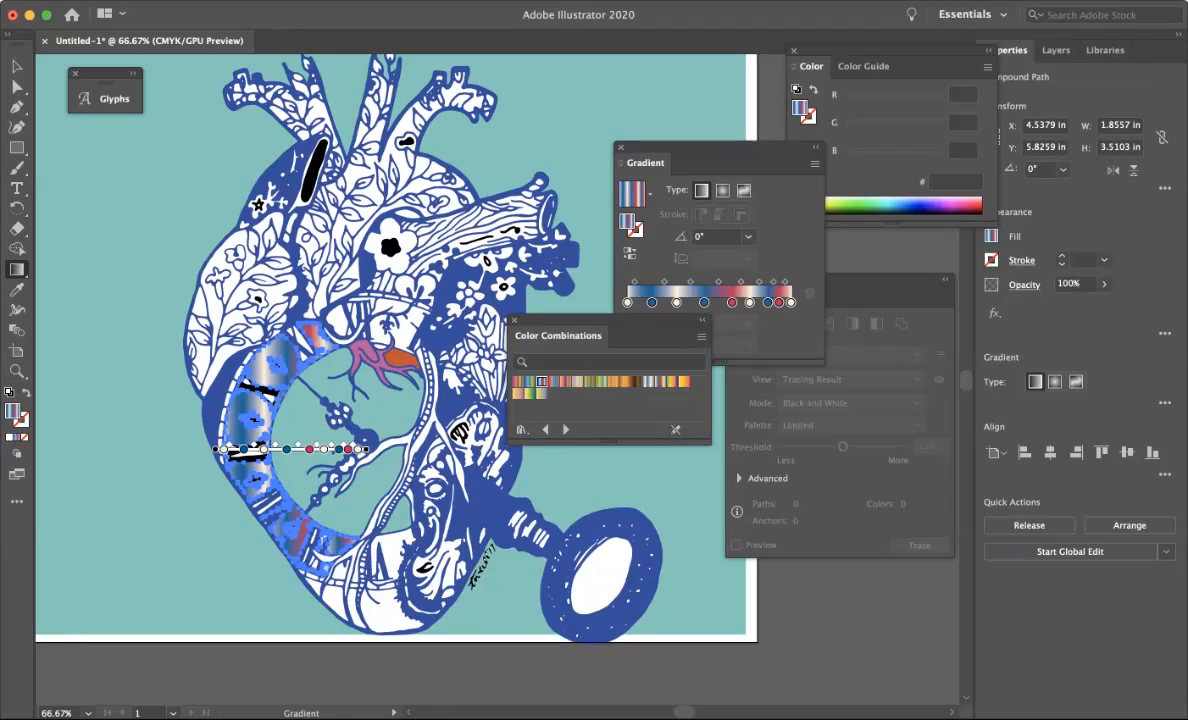
click(722, 190)
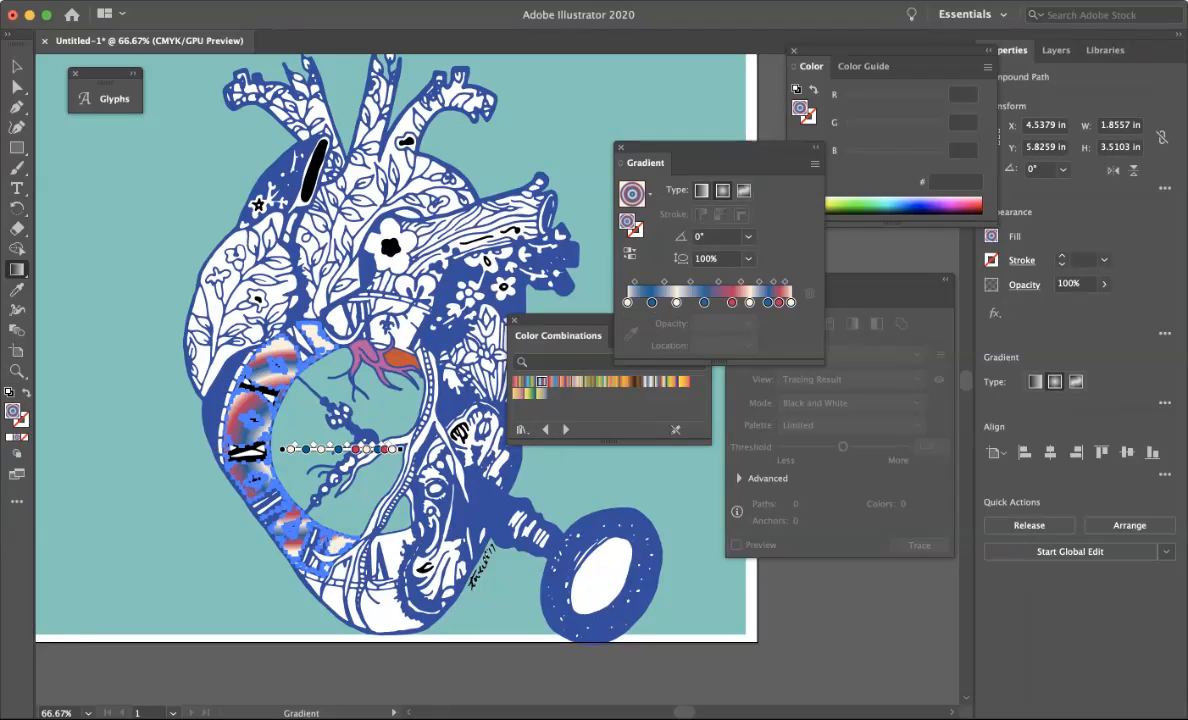
click(701, 190)
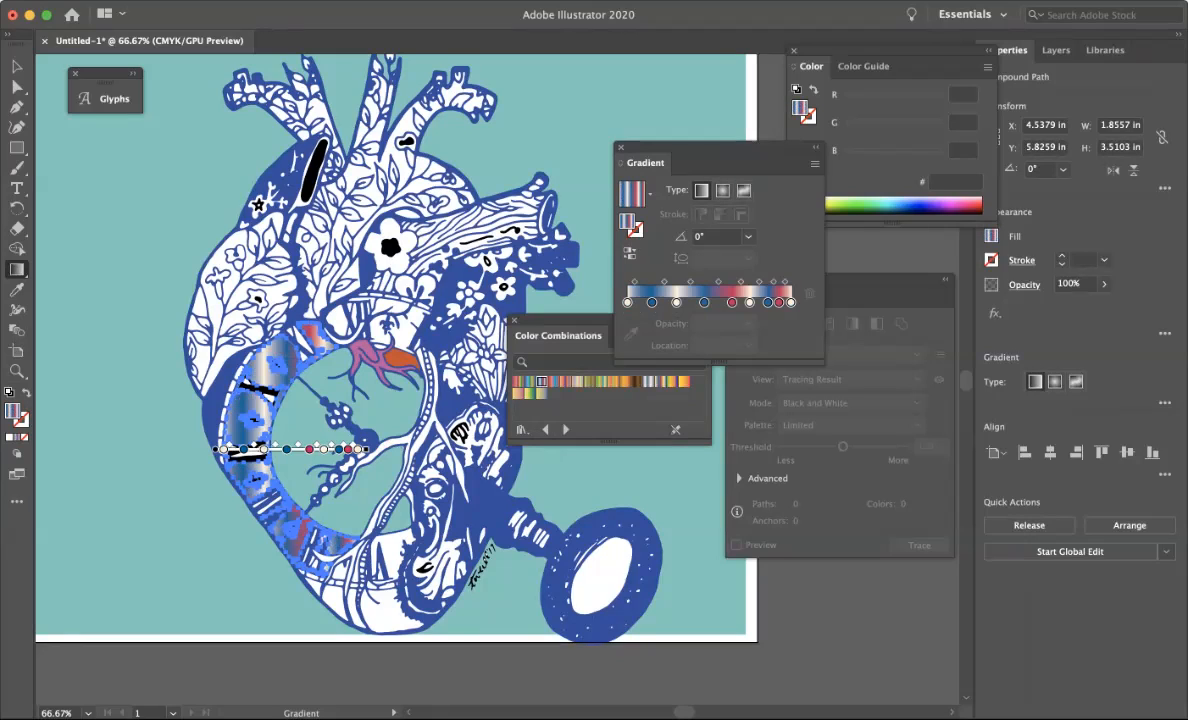
click(625, 381)
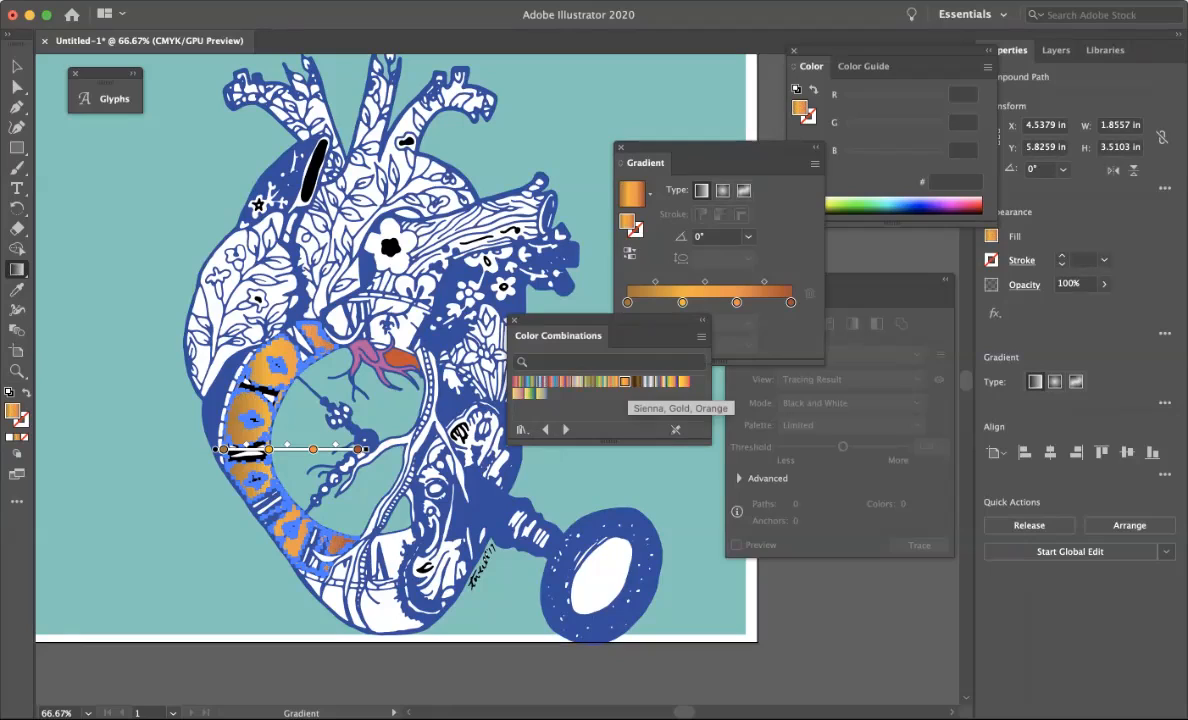
click(712, 236)
text(9)
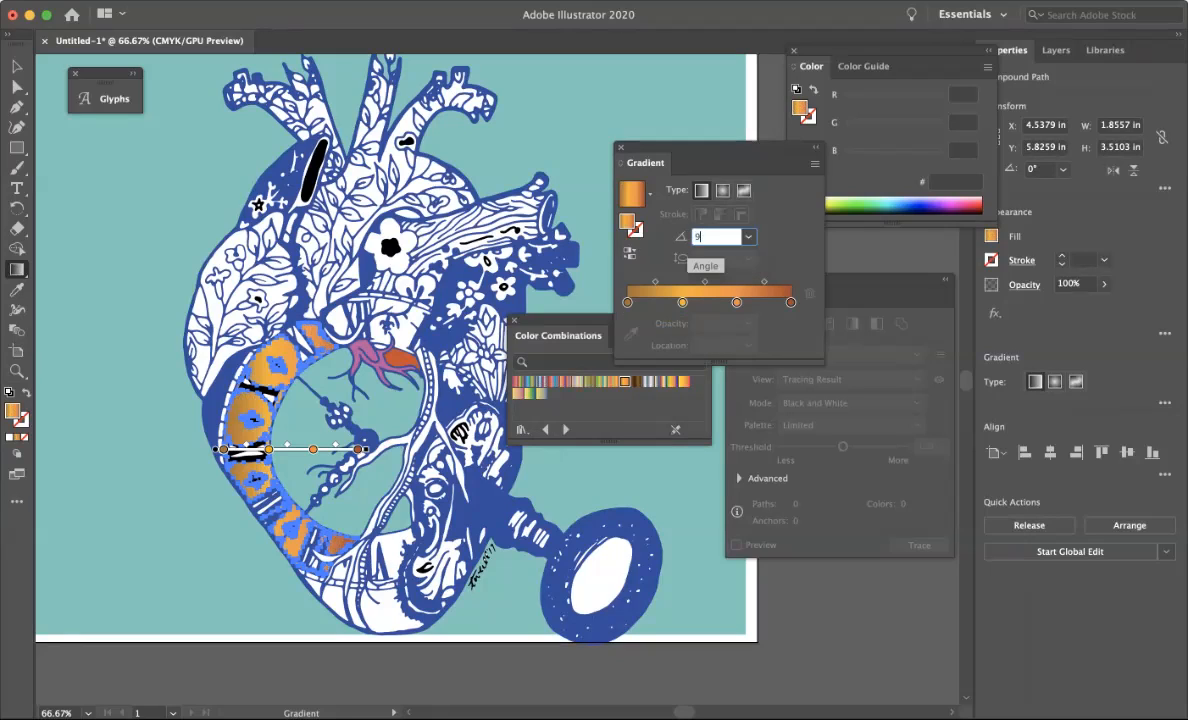
key(Return)
key(v)
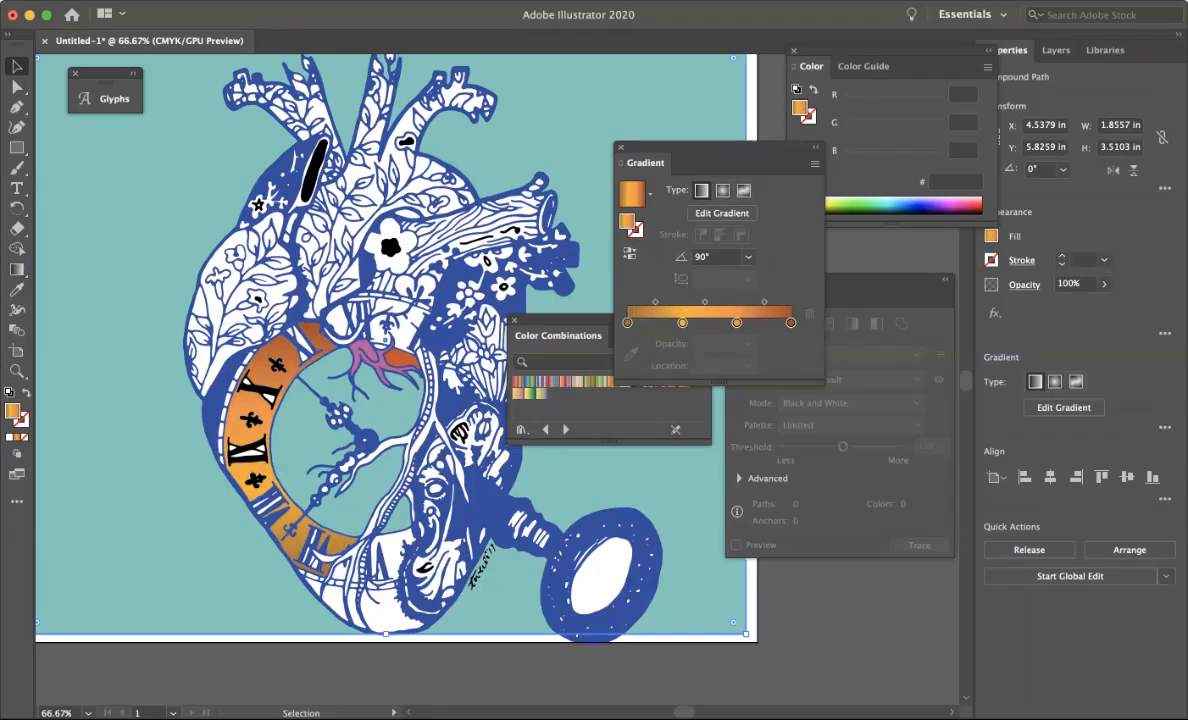
Delete the small white fragments along the clock ring's upper edge near the vessels.
click(480, 608)
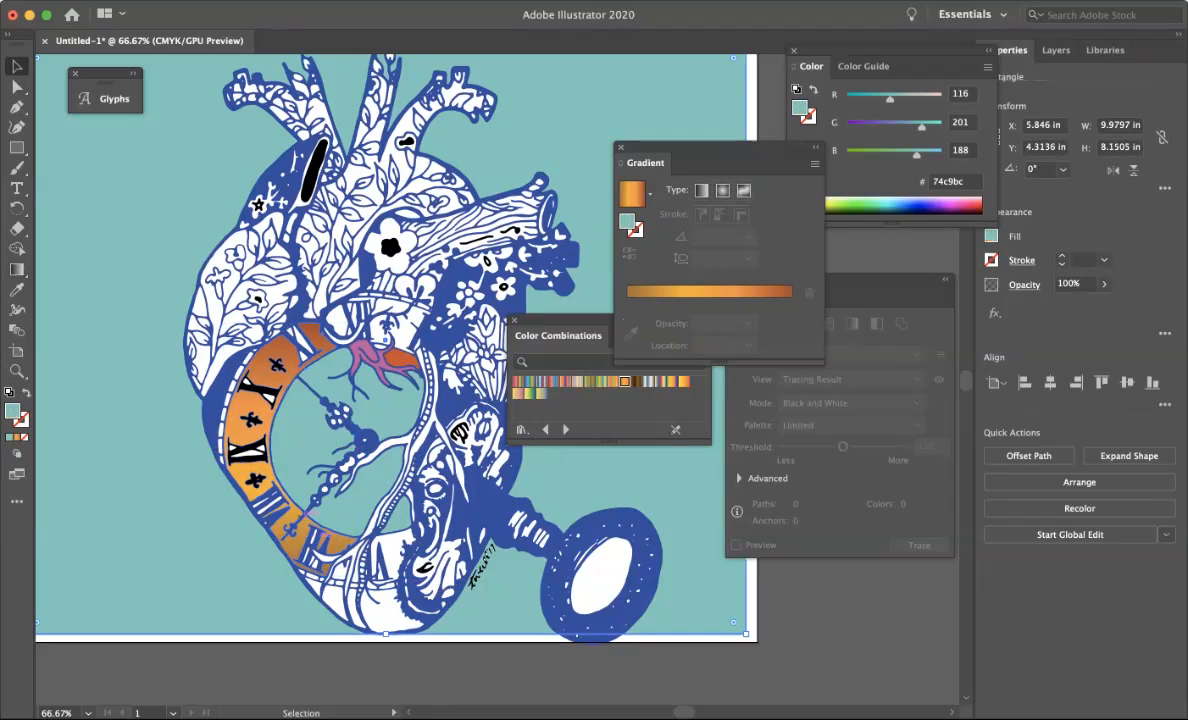
click(269, 397)
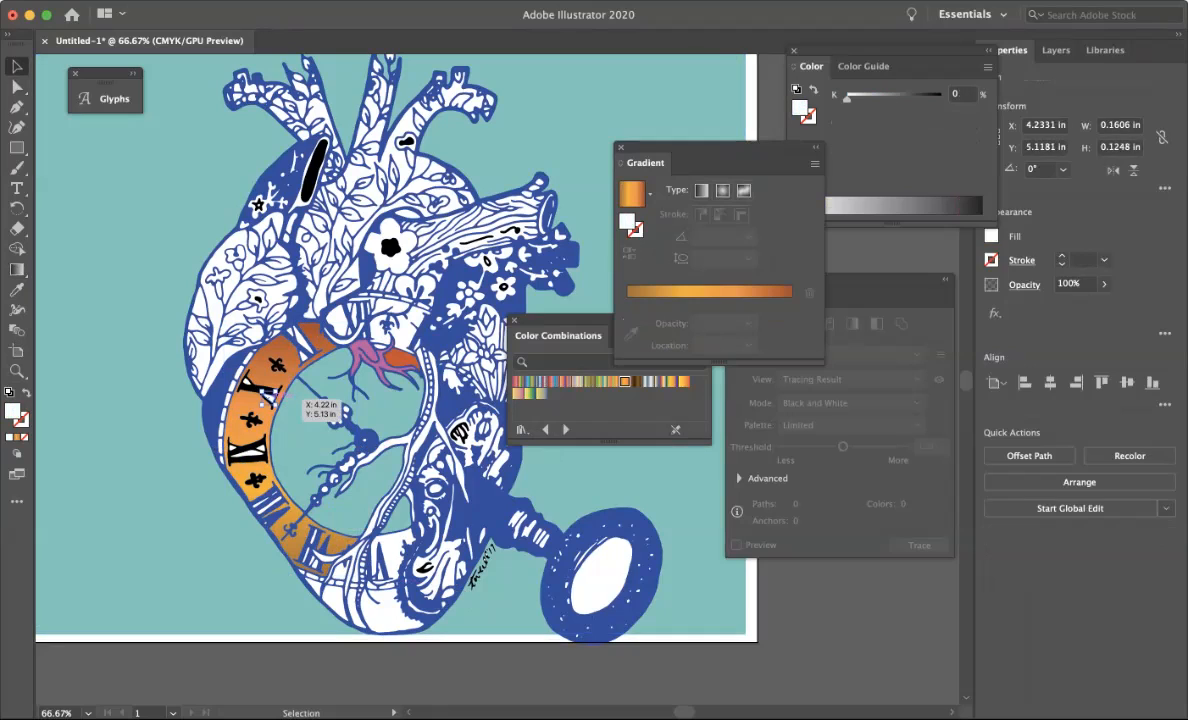
key(Delete)
click(270, 382)
key(Delete)
click(320, 327)
key(Delete)
click(304, 328)
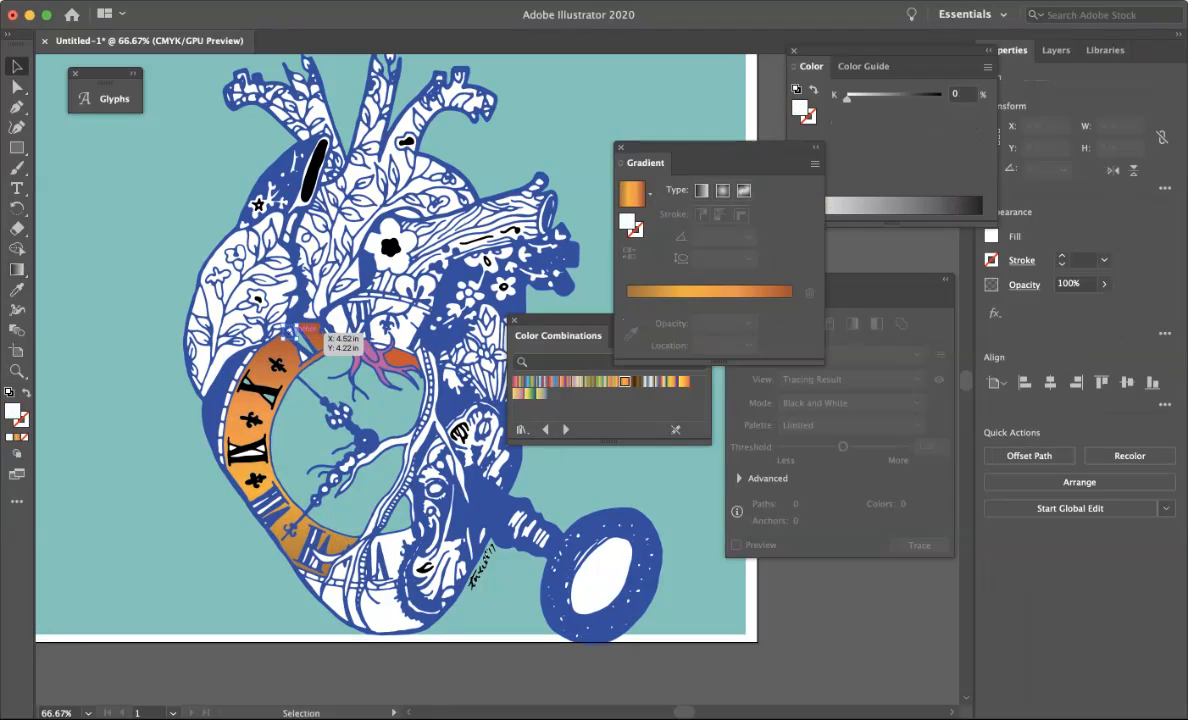
key(Delete)
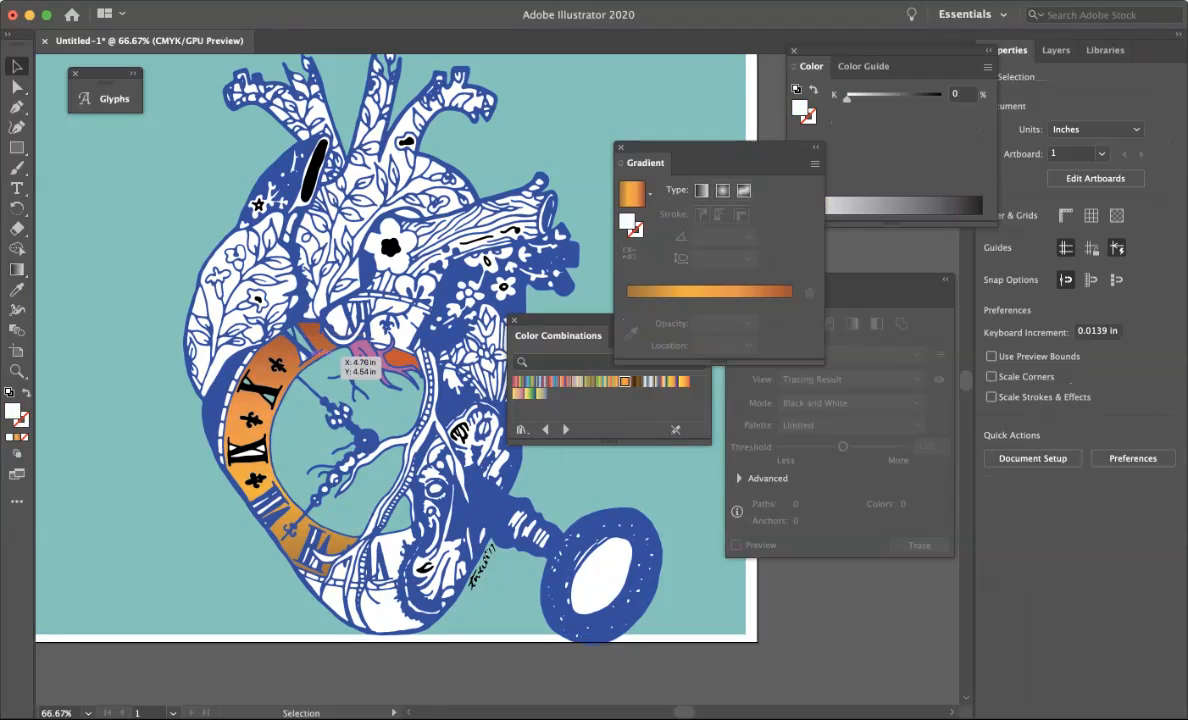
click(318, 346)
key(Delete)
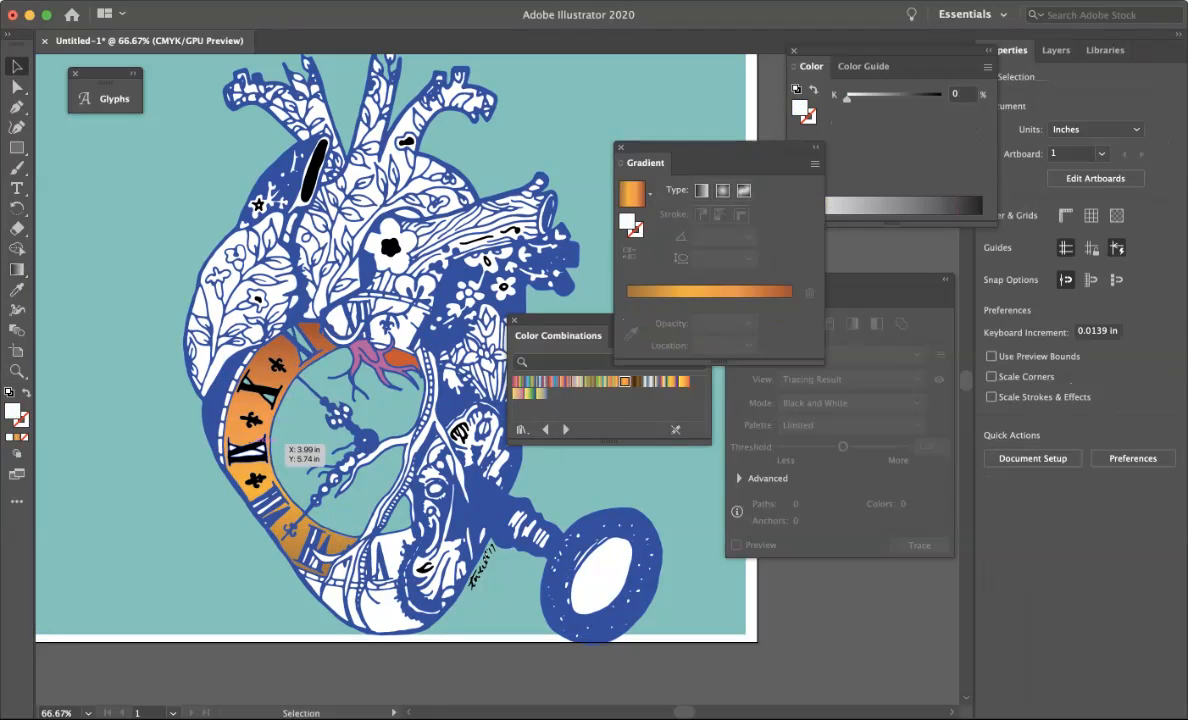
Delete the white fragments between the Roman numerals on the clock ring.
click(279, 447)
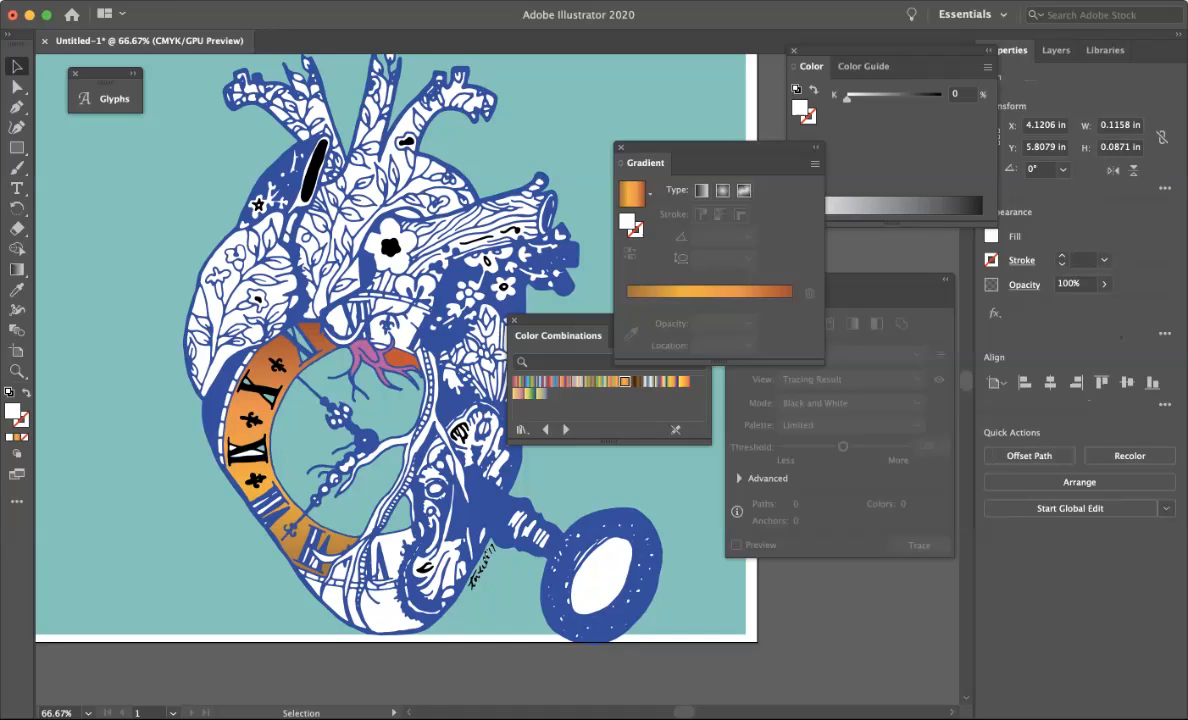
key(Delete)
click(256, 442)
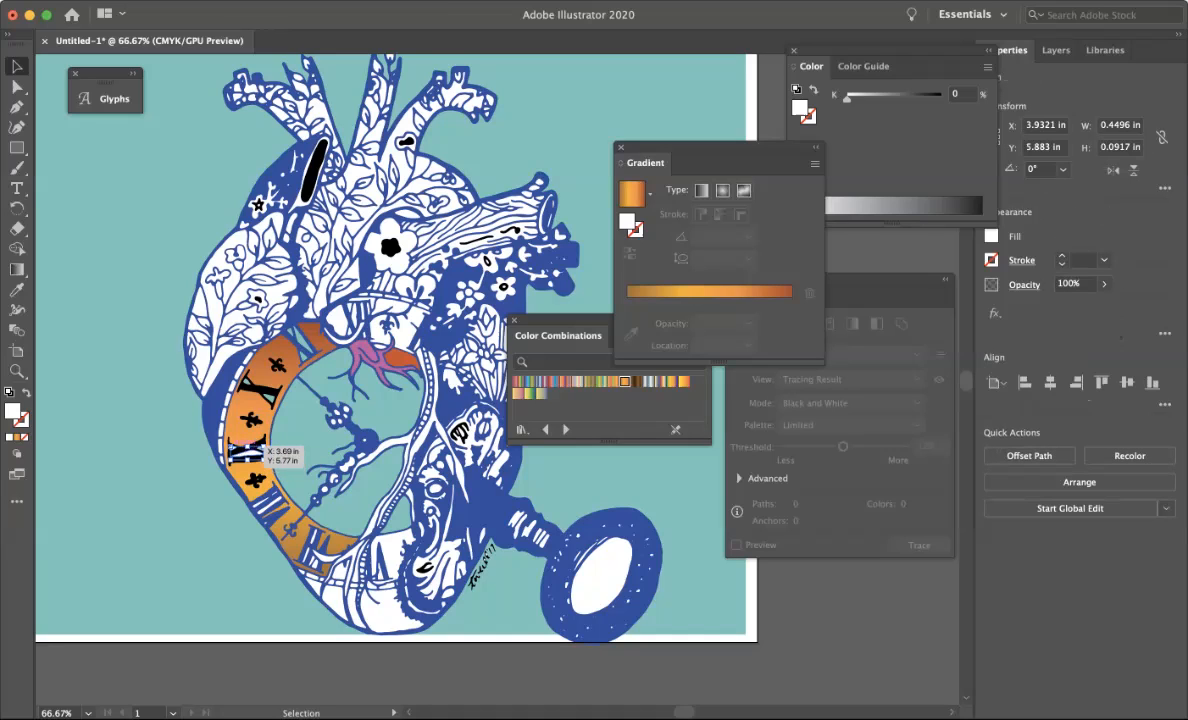
key(Delete)
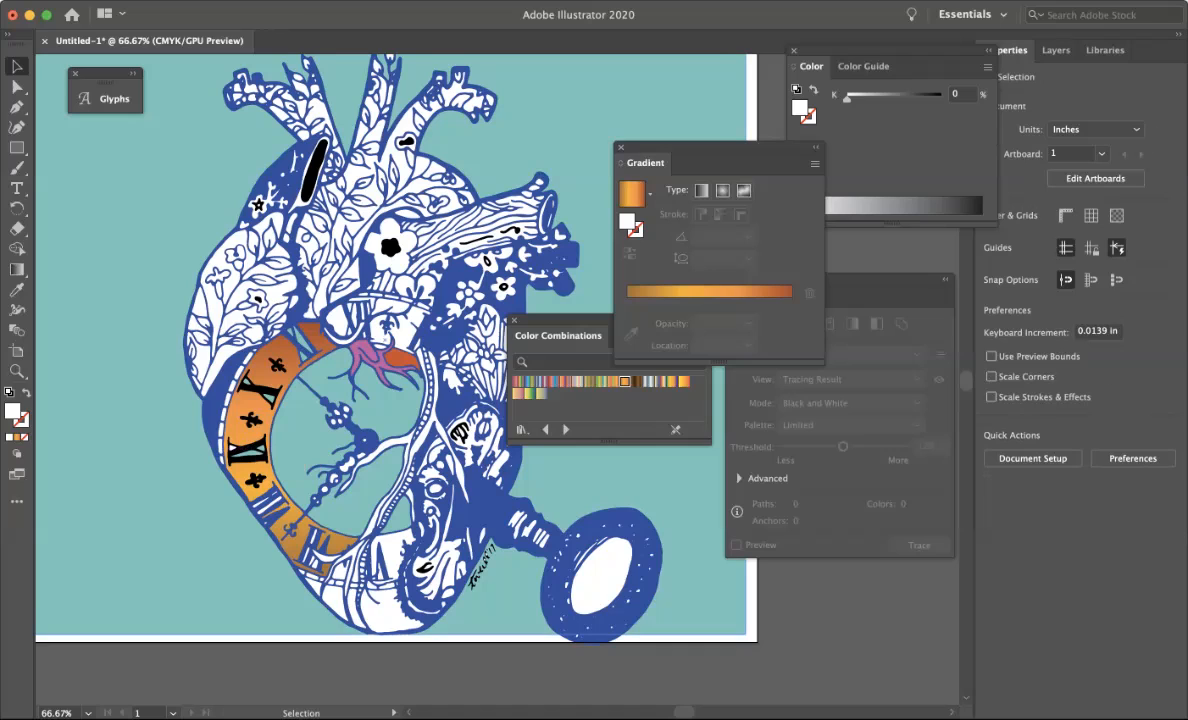
Delete the black bar and black flower centre in the upper heart and the white oval inside the pendant.
click(308, 180)
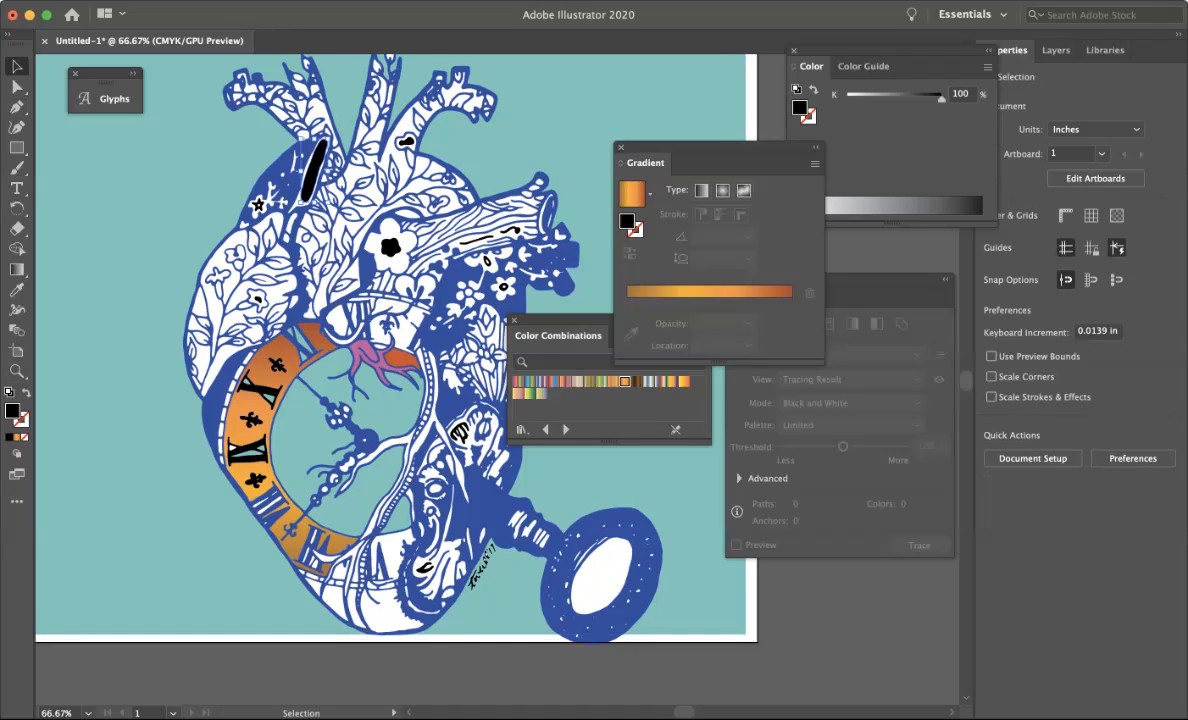
key(Delete)
click(390, 245)
key(Delete)
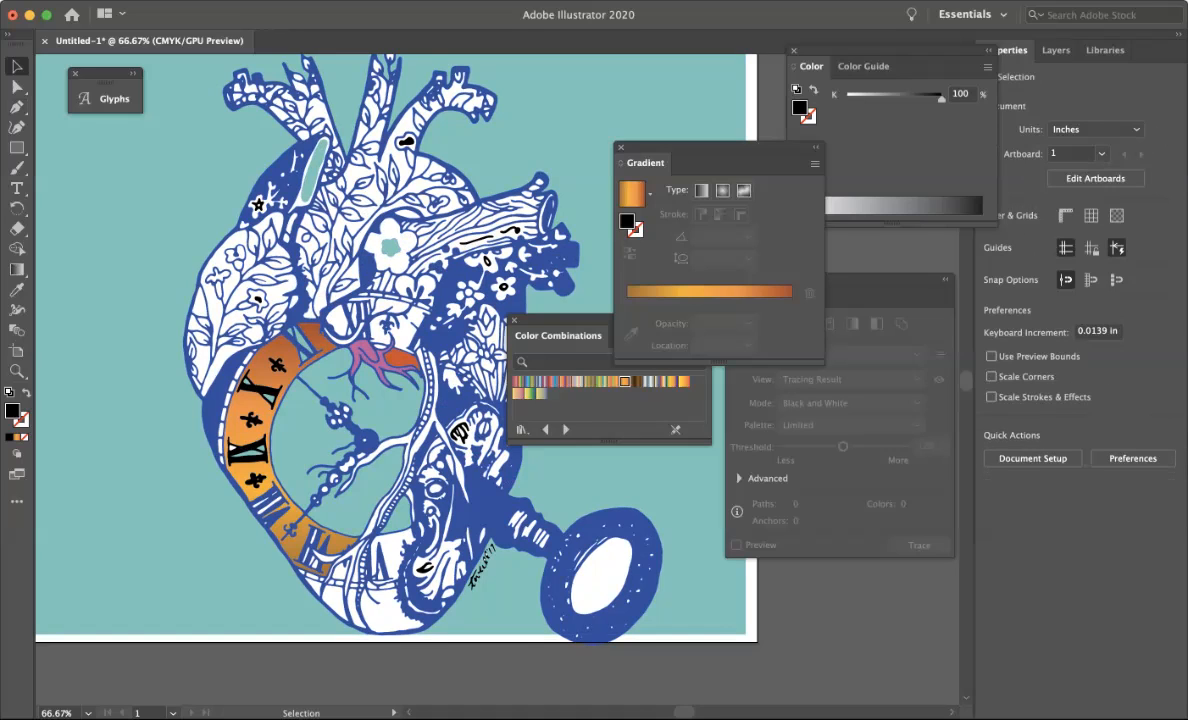
click(602, 577)
key(Delete)
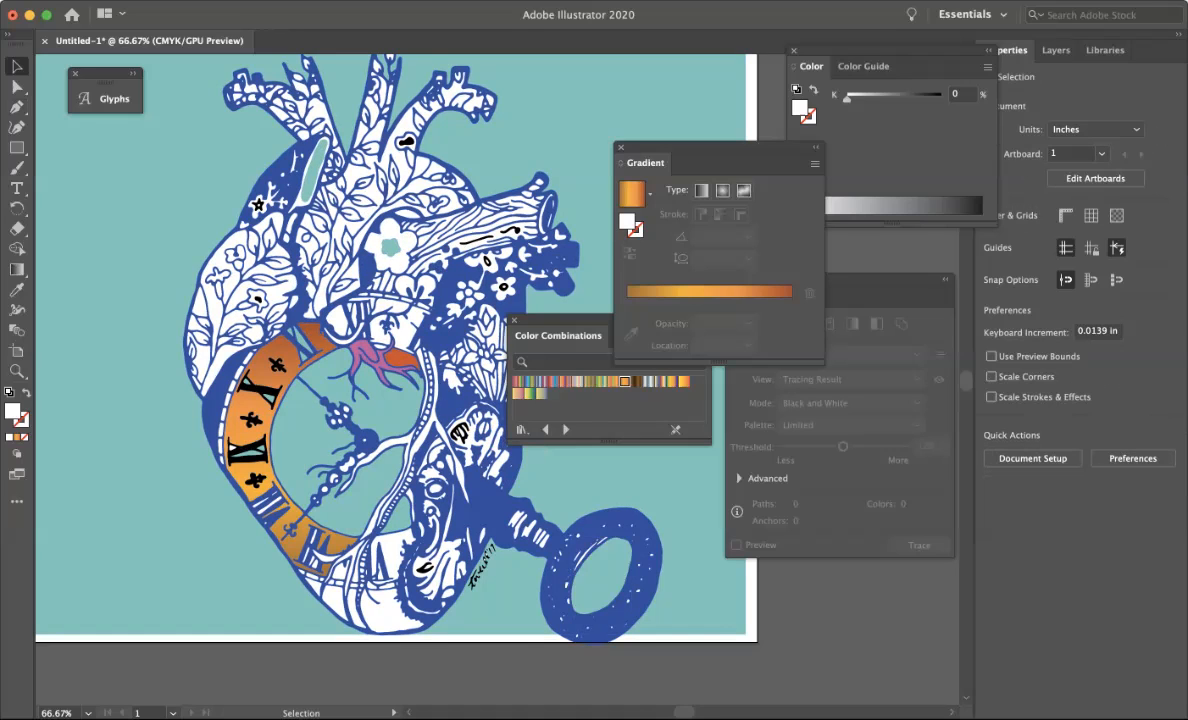
Delete the signature lettering beside the pendant at the heart's lower edge.
click(483, 577)
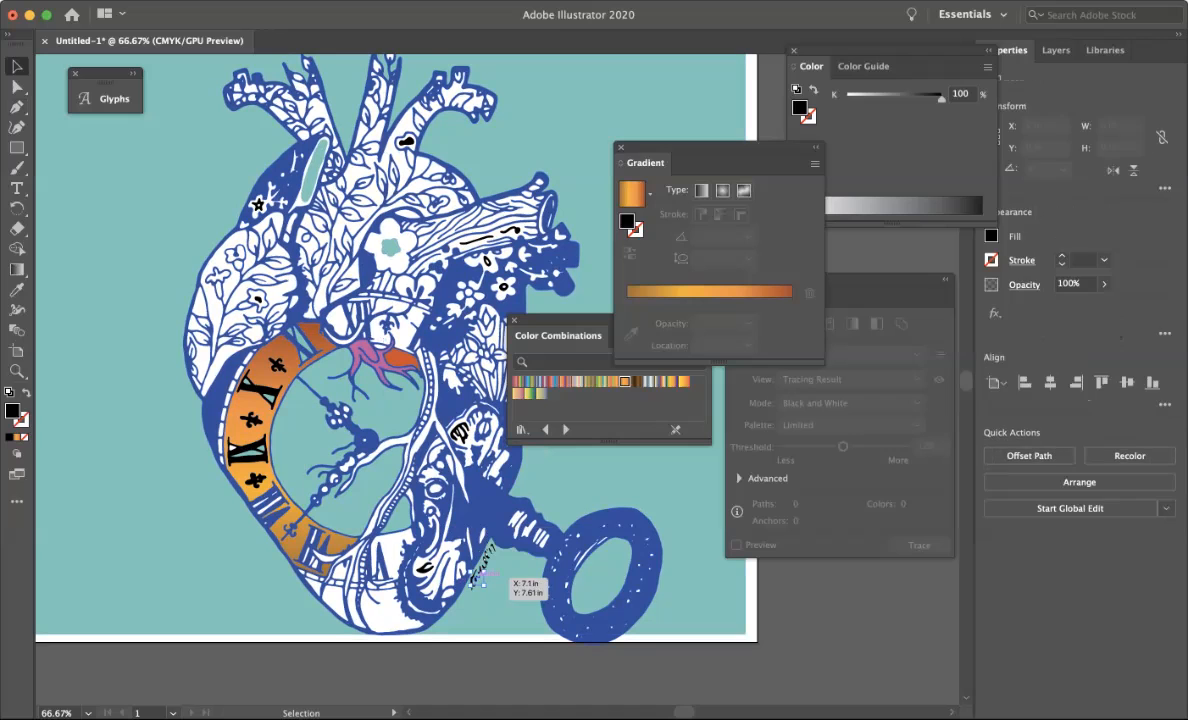
key(Delete)
super+click(496, 587)
super+click(496, 587)
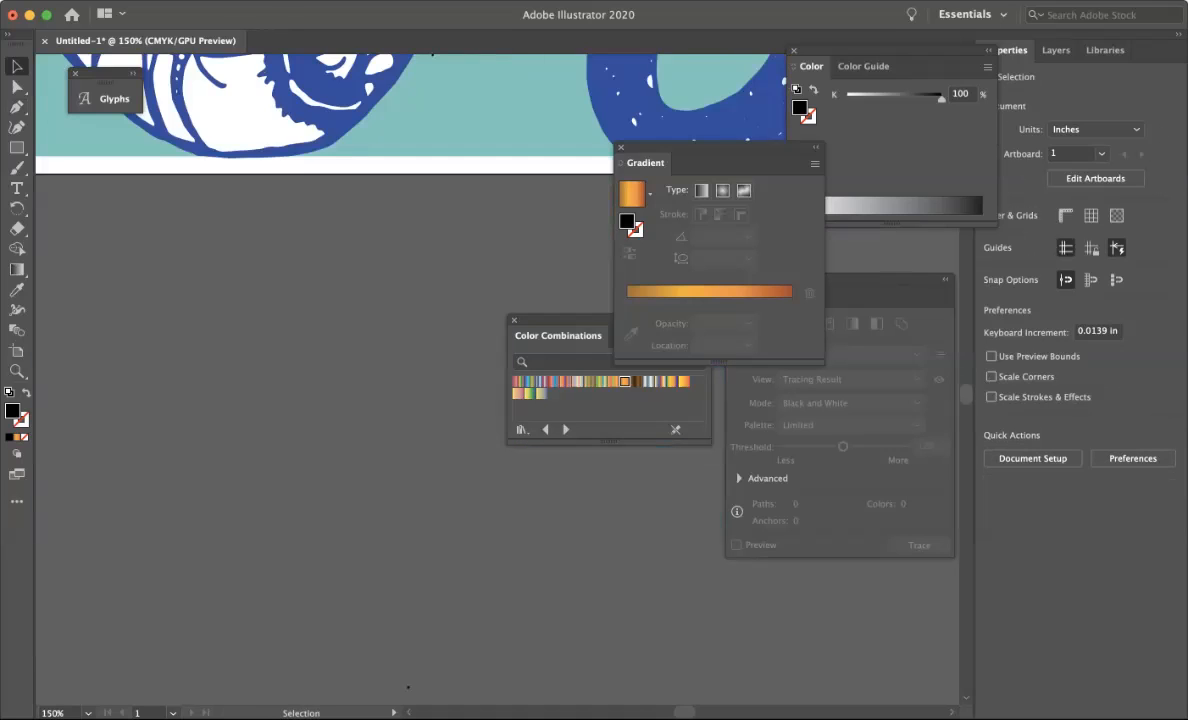
scroll(400, 300, up, 10)
click(394, 242)
drag(394, 243, 378, 218)
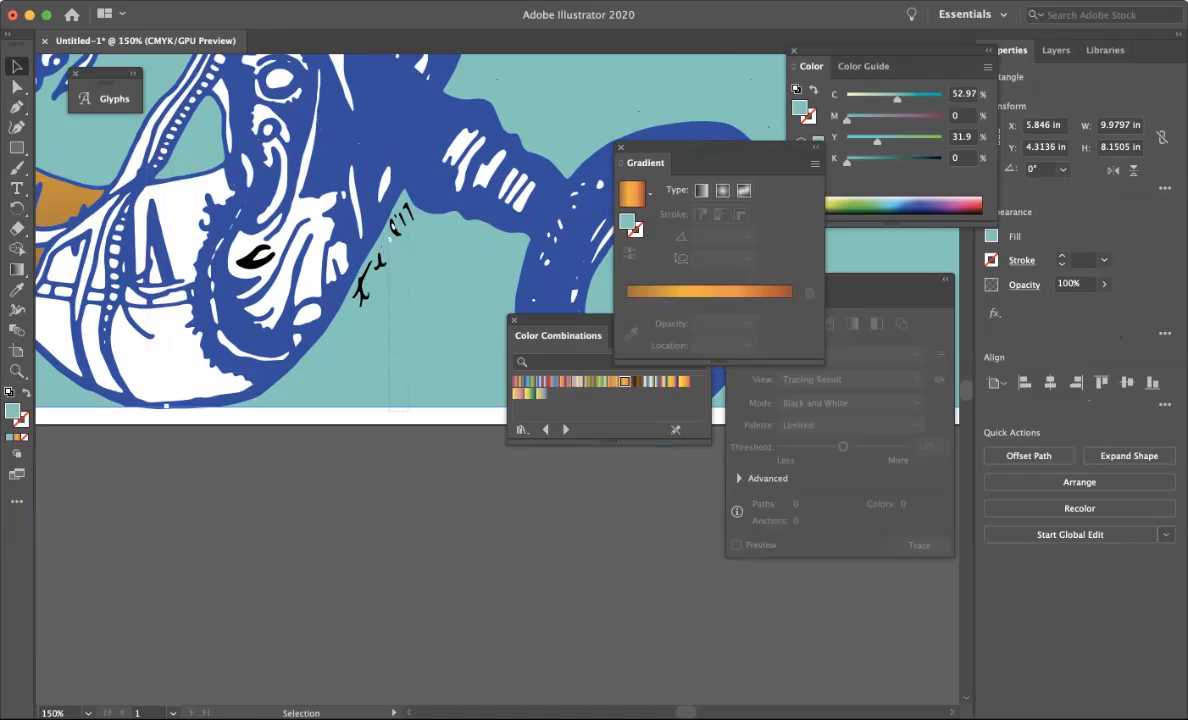
drag(398, 215, 397, 212)
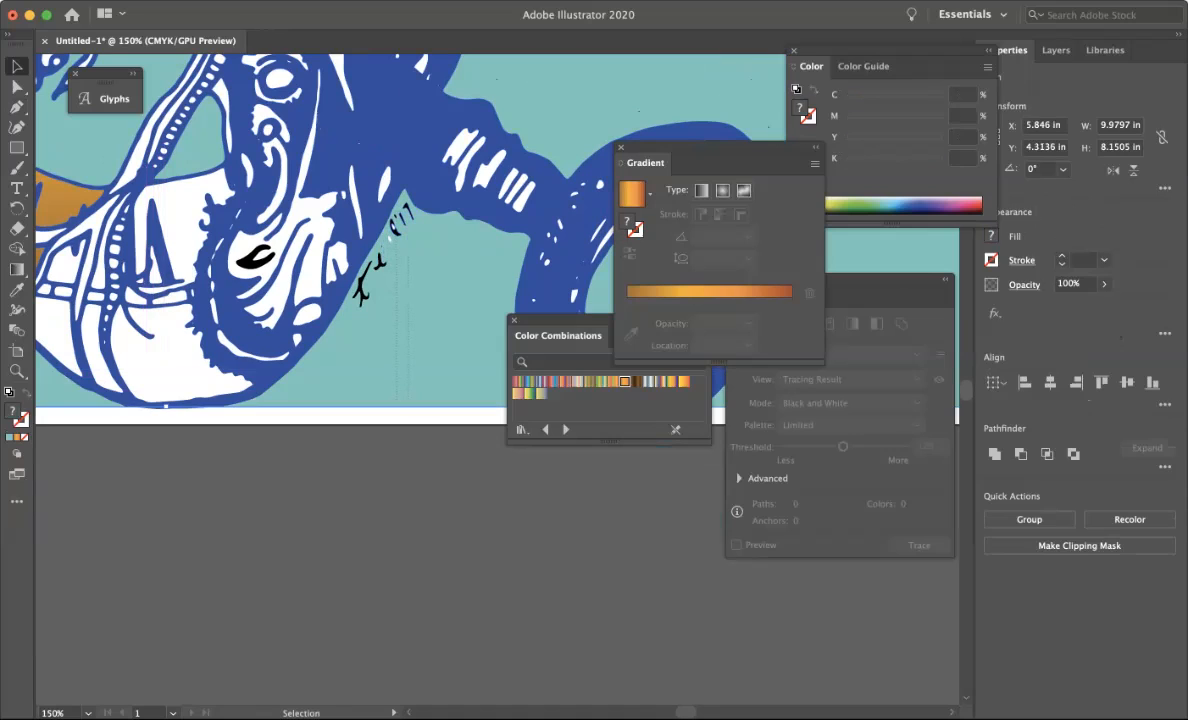
shift+click(432, 290)
key(Delete)
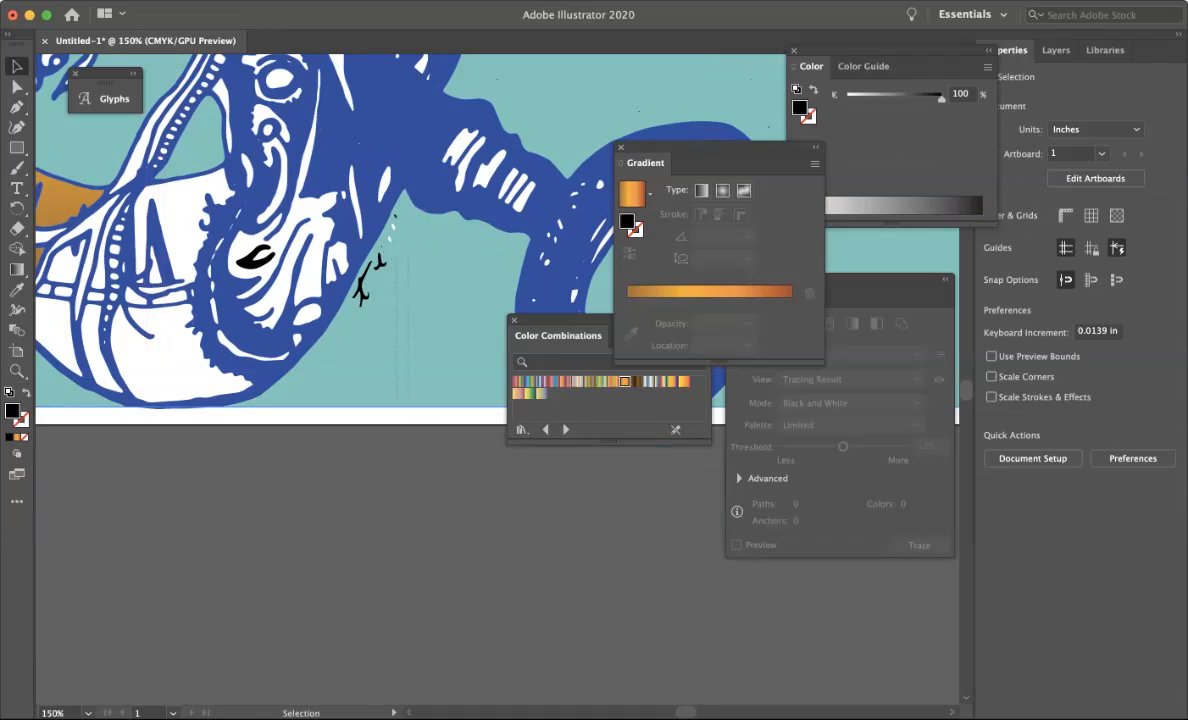
Delete the remaining small signature marks and specks in the same area.
click(398, 214)
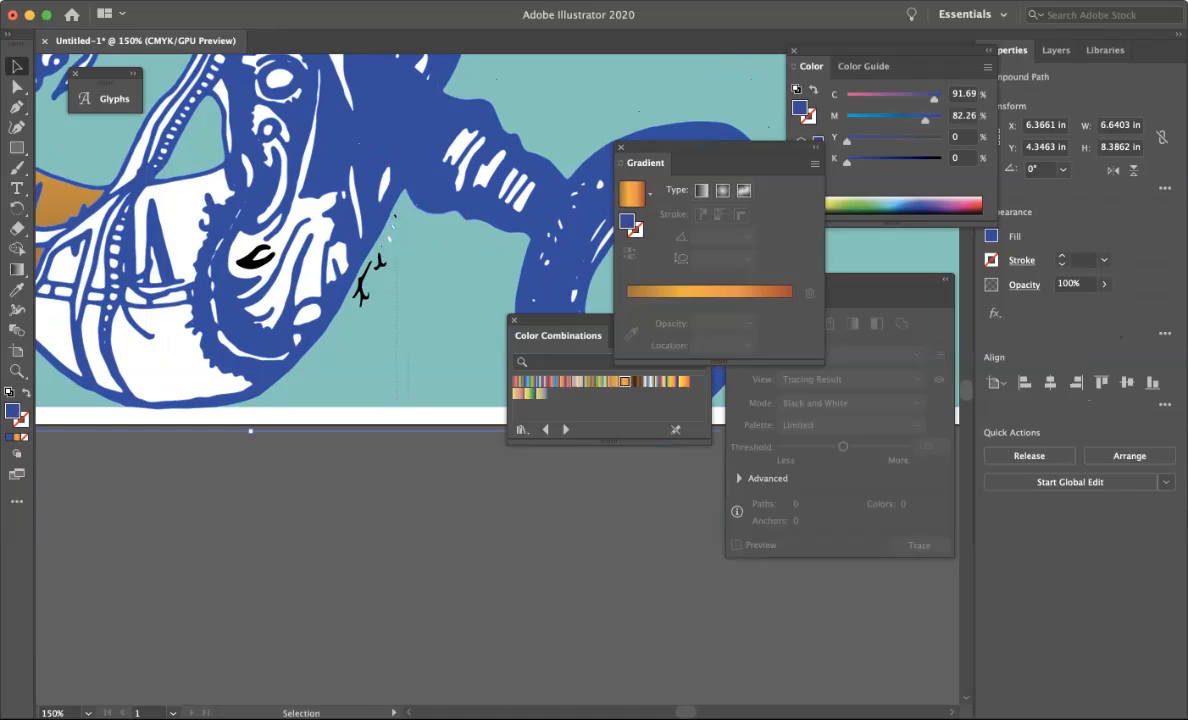
click(395, 215)
key(Delete)
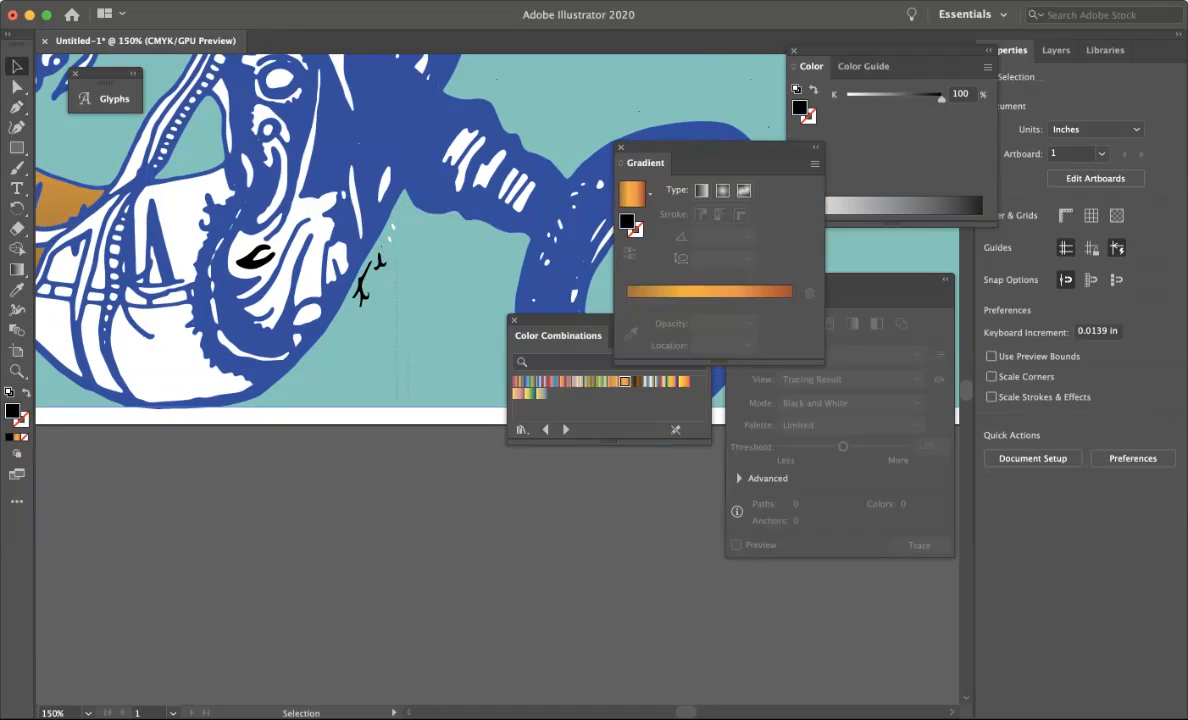
click(397, 225)
key(Delete)
click(390, 240)
key(Delete)
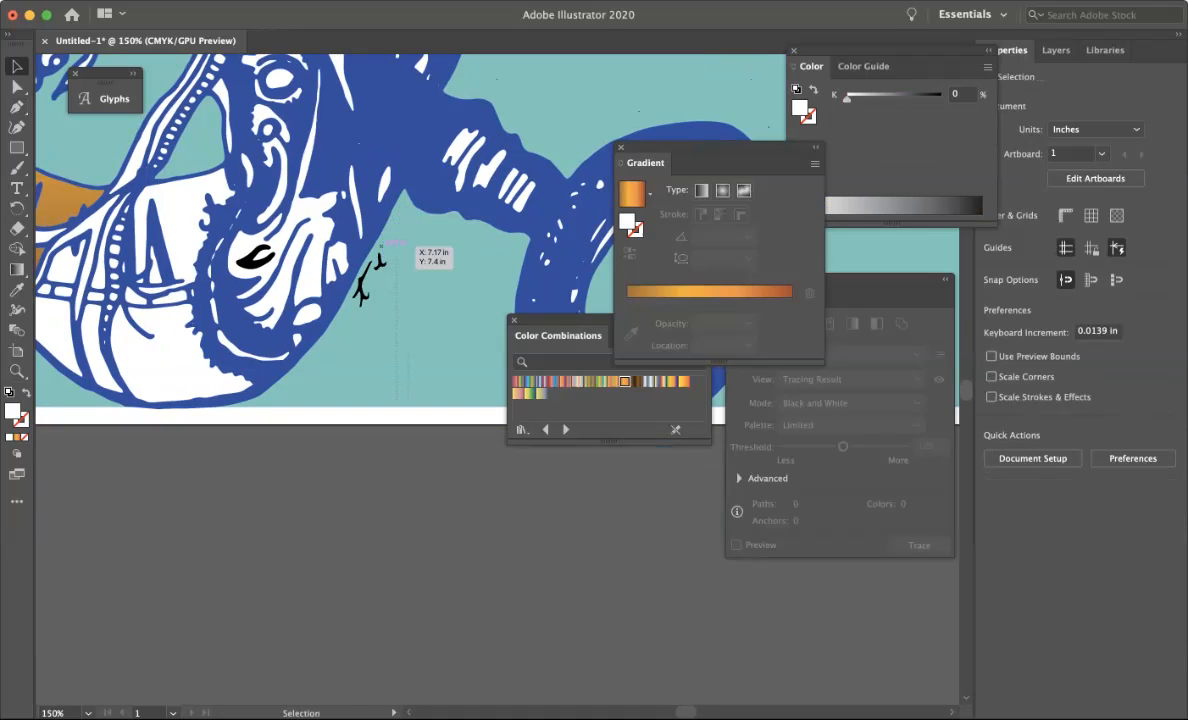
click(381, 244)
key(Delete)
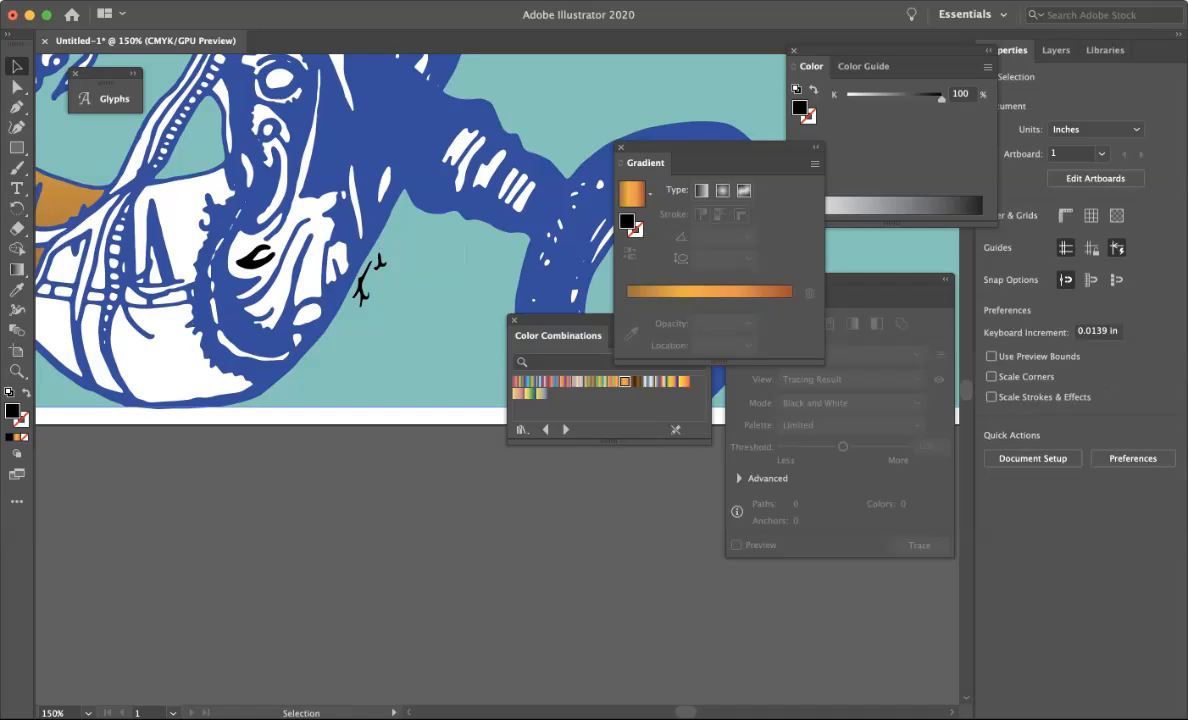
click(379, 259)
key(Delete)
click(363, 280)
key(Delete)
key(super+0)
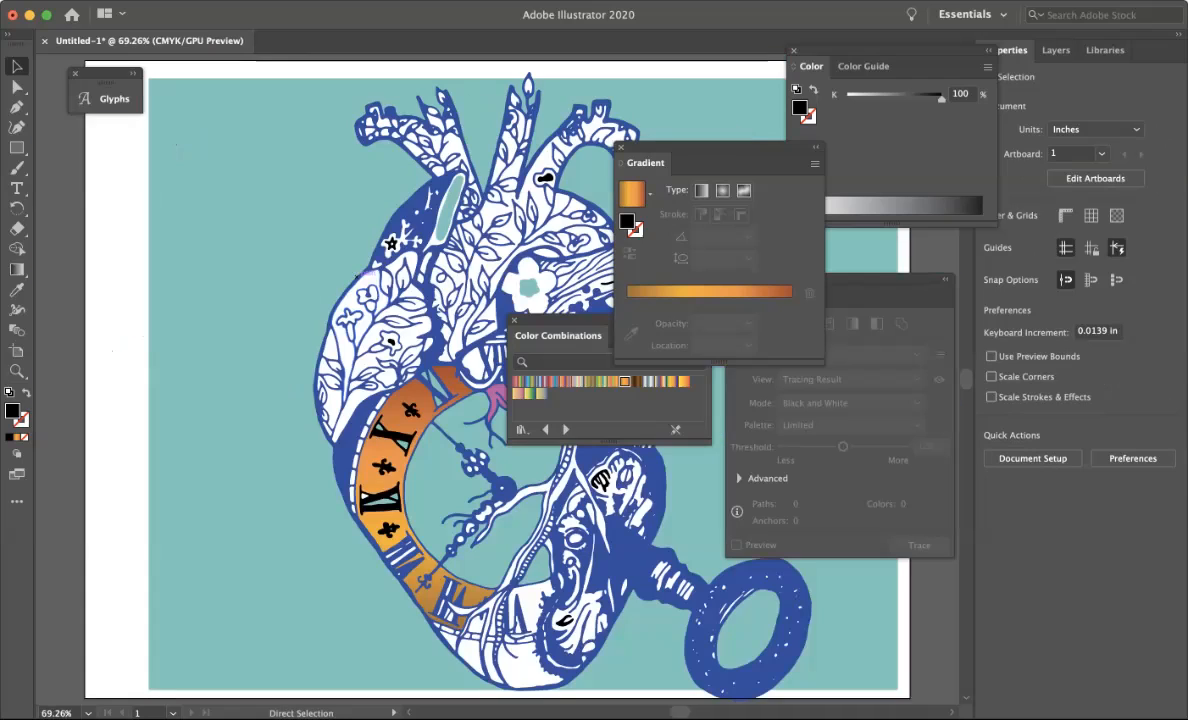
Fill the thin vein shapes inside the clock ring with a pink-to-orange gradient from Color Combinations.
scroll(428, 374, right, 3)
scroll(428, 374, down, 2)
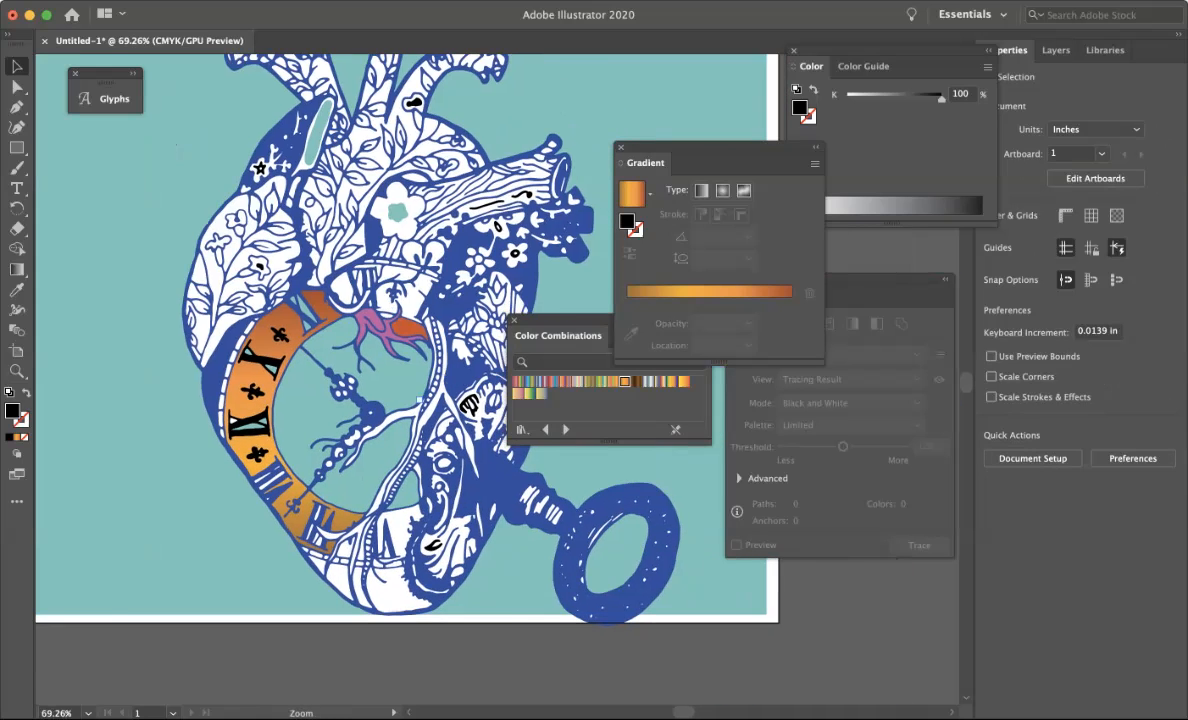
alt+super+click(419, 398)
alt+super+click(419, 398)
alt+super+click(419, 398)
drag(419, 398, 201, 442)
super+click(418, 396)
drag(418, 396, 388, 379)
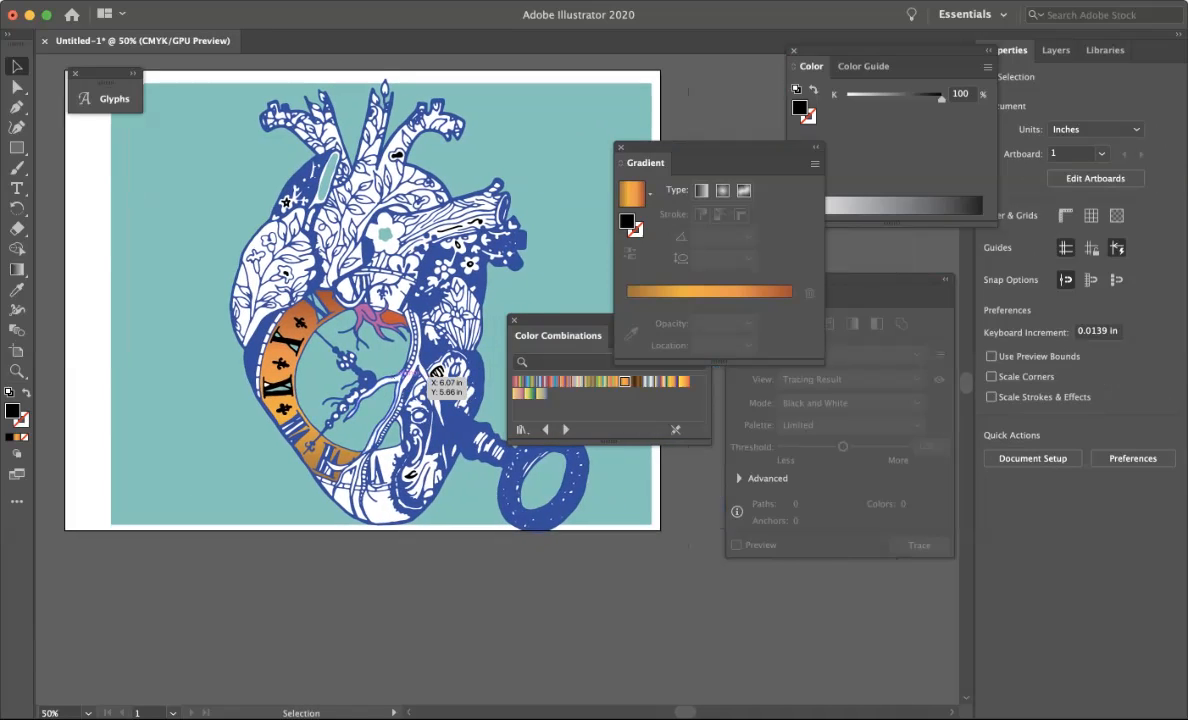
click(436, 372)
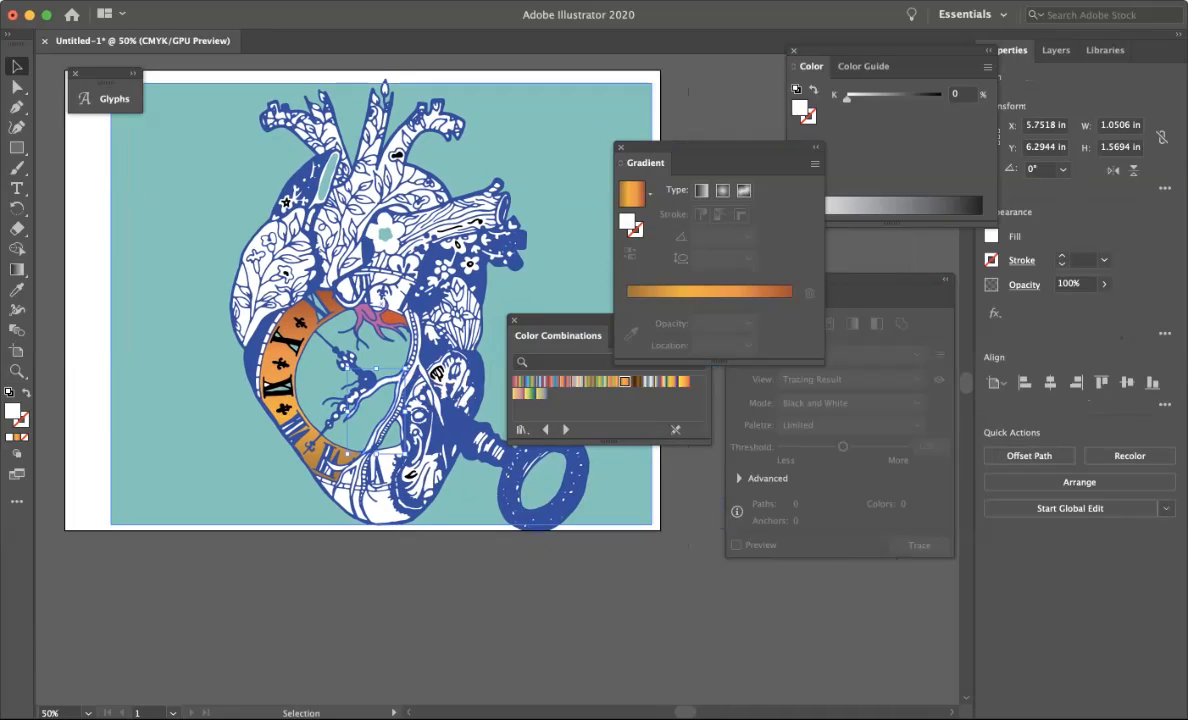
click(565, 381)
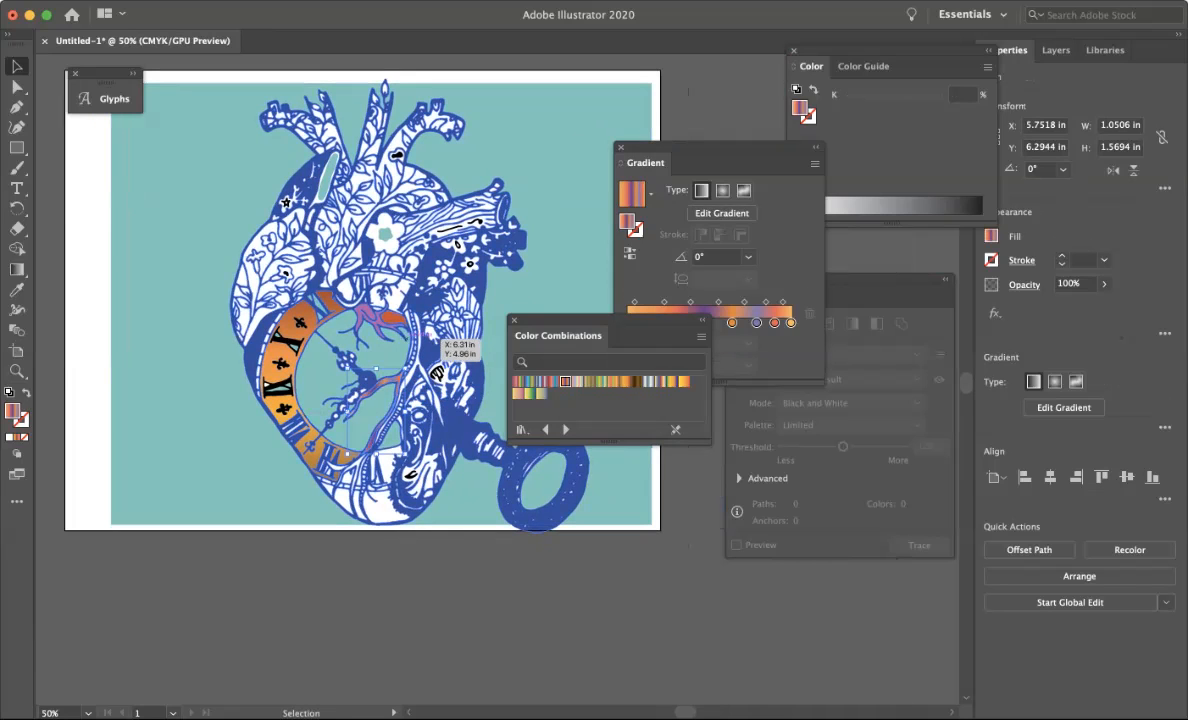
Fill the other vein lines inside the clock ring with a blue-green-yellow gradient swatch.
click(414, 350)
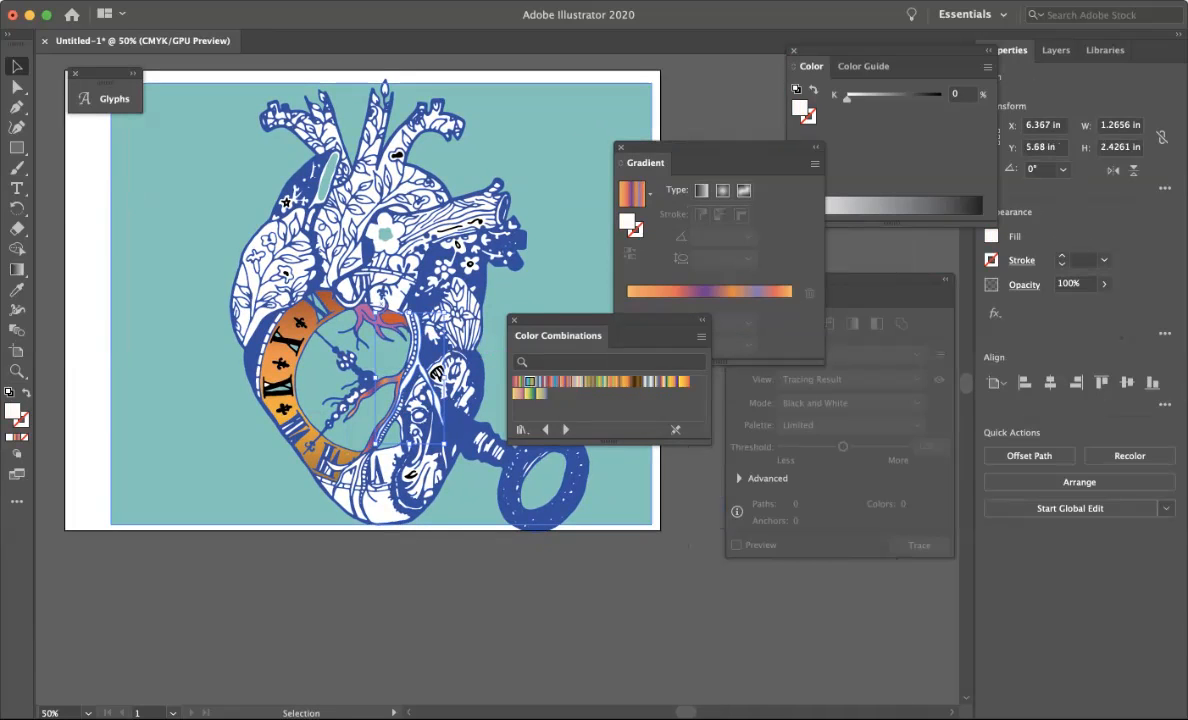
click(530, 381)
key(super+shift+a)
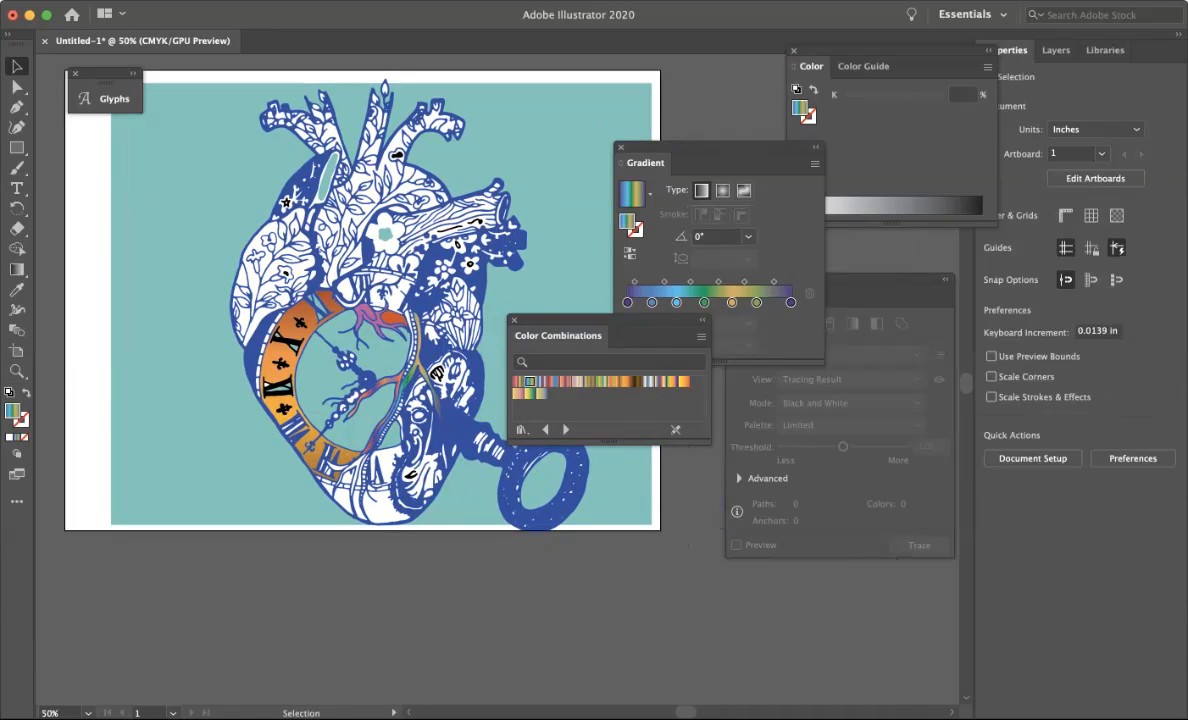
Add placeholder point text in the artboard's upper-left area and enlarge it to 78 pt.
click(442, 396)
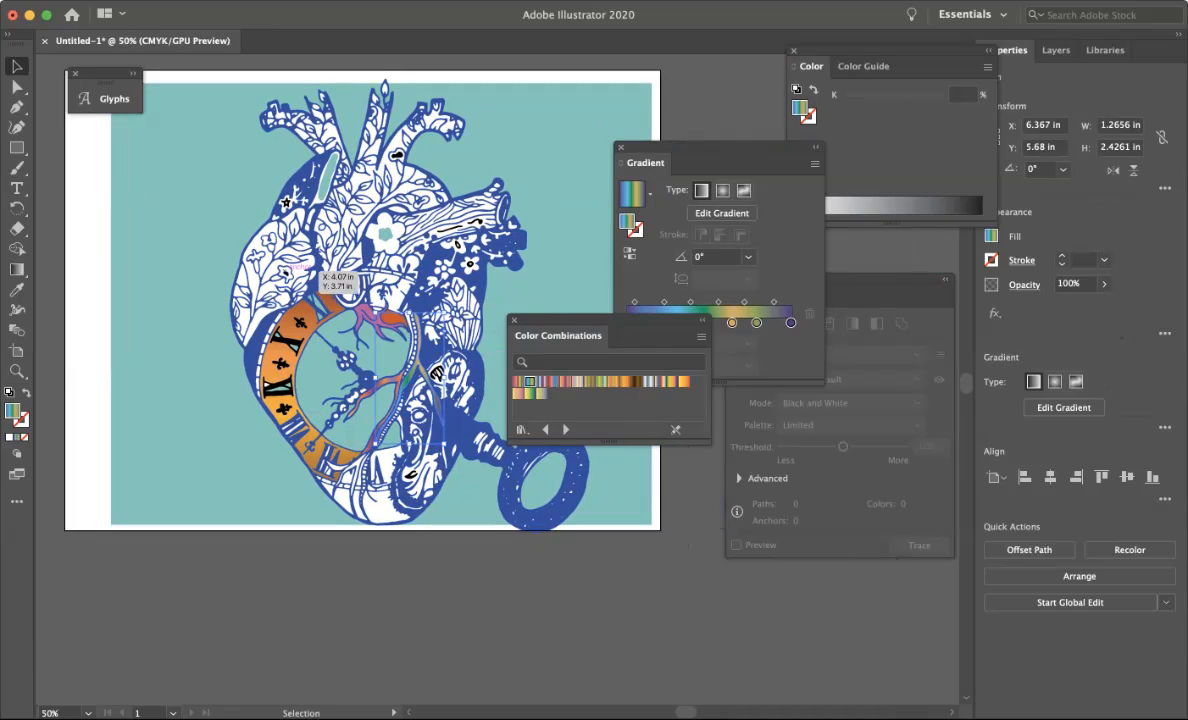
click(316, 270)
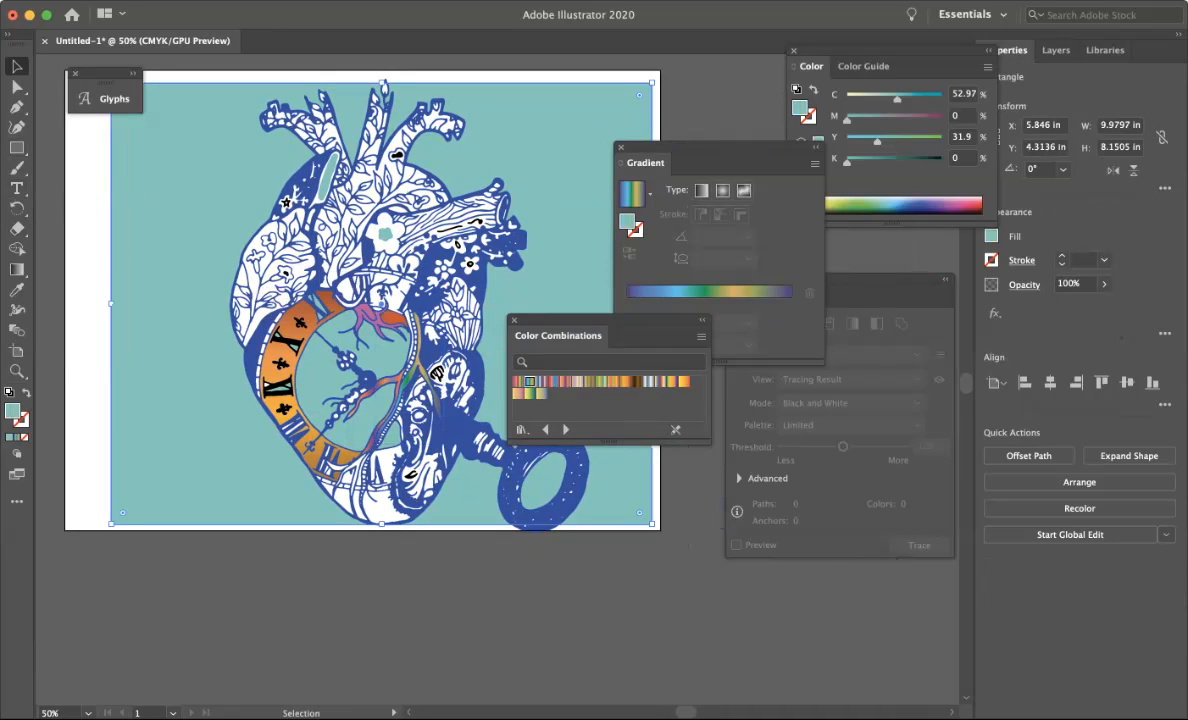
click(17, 188)
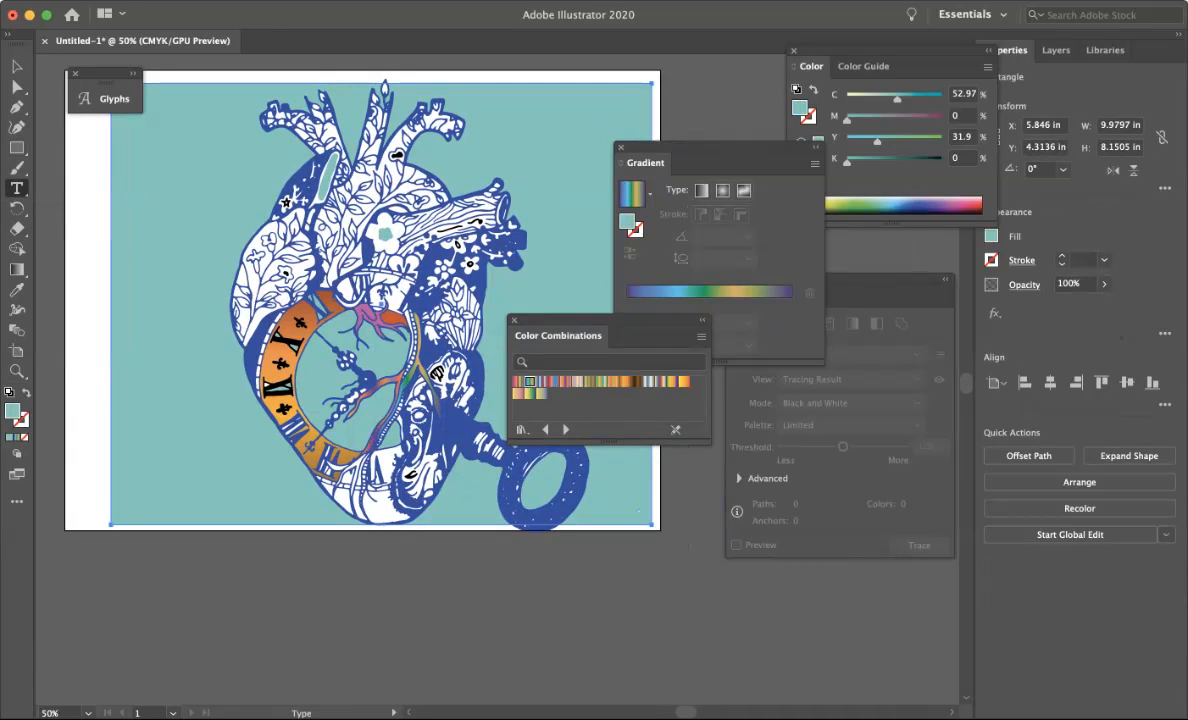
click(84, 189)
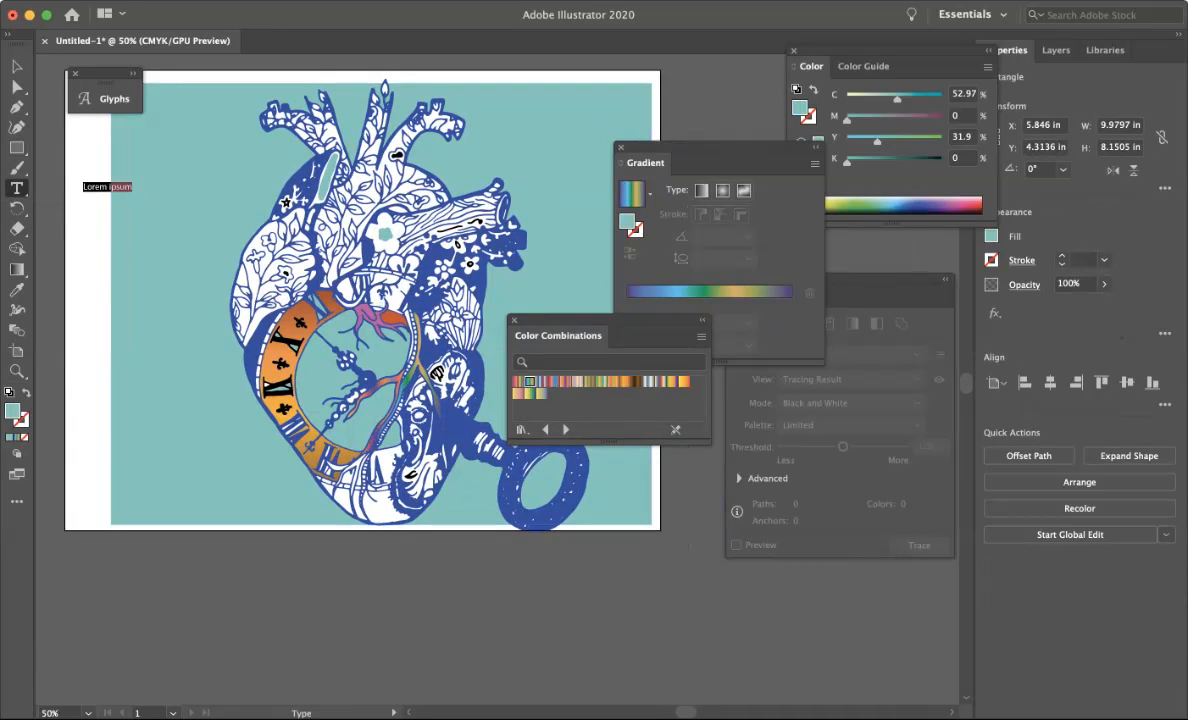
key(super+shift+period)
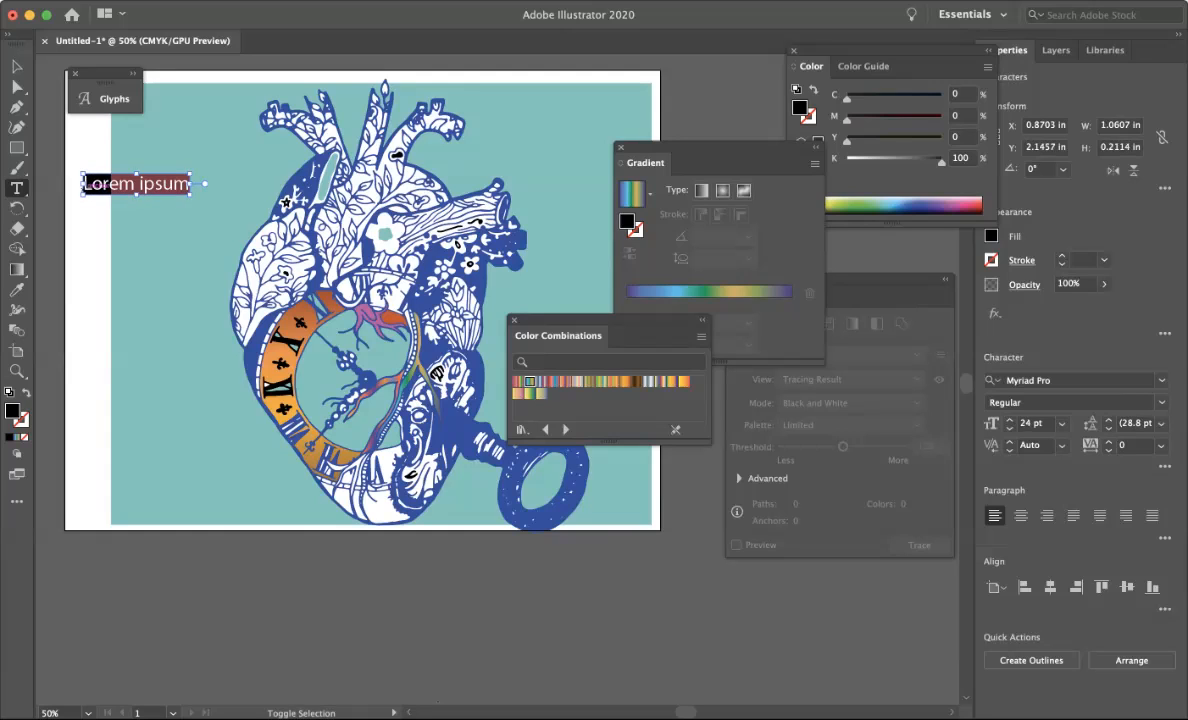
key(super+shift+period)
key(super+shift+period)
key(super+shift+period)
key(super+shift+period)
key(super+shift+period)
key(super+shift+period)
key(super+shift+period)
key(super+shift+period)
key(super+shift+period)
key(super+shift+period)
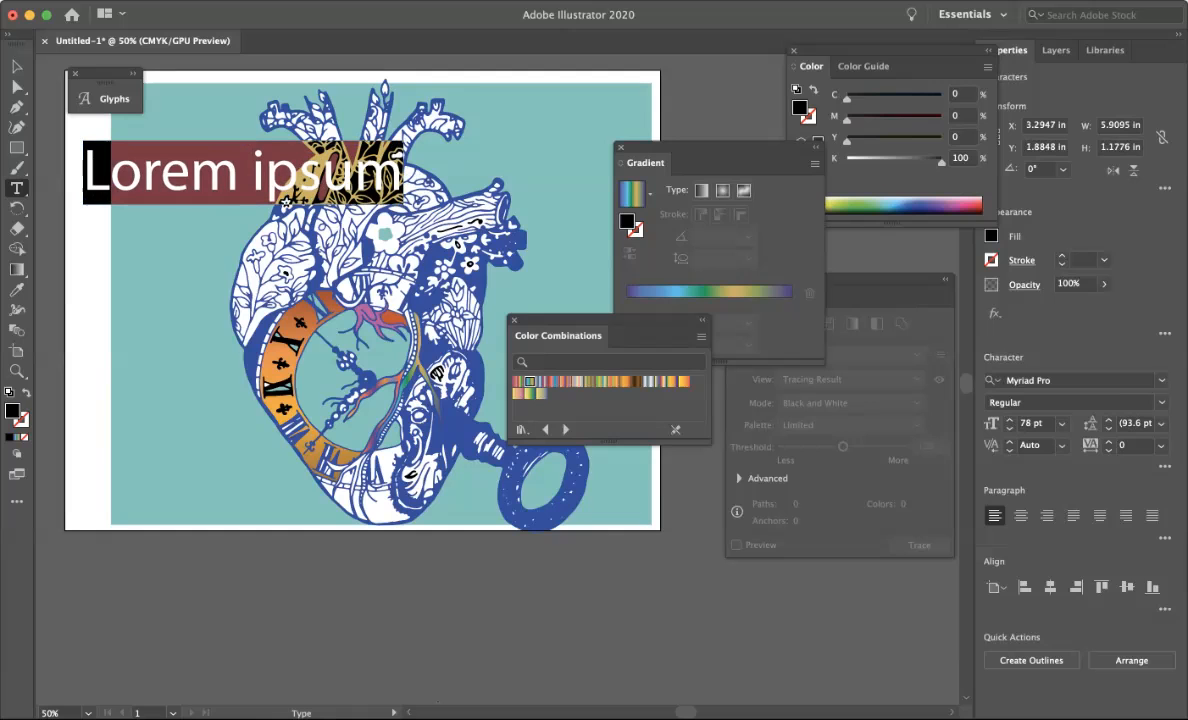
Set the text's font to Baloo Bhai Regular.
click(1161, 380)
scroll(960, 621, down, 5)
scroll(960, 621, down, 20)
scroll(960, 621, up, 20)
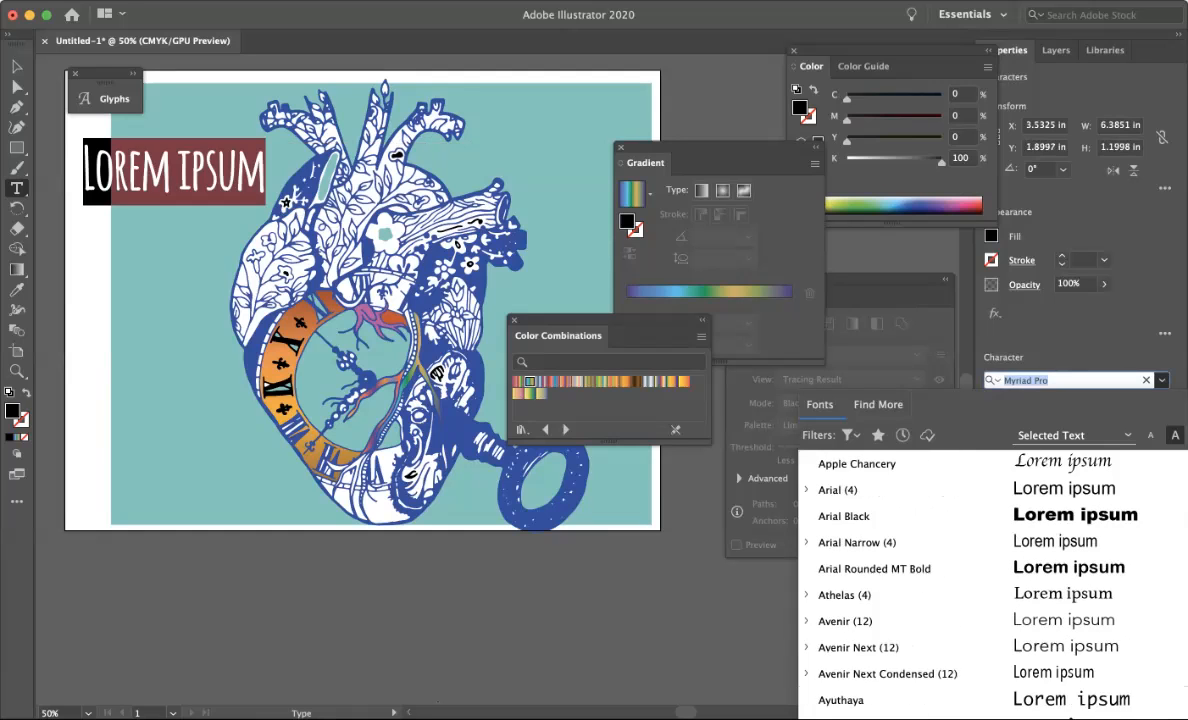
scroll(960, 580, up, 15)
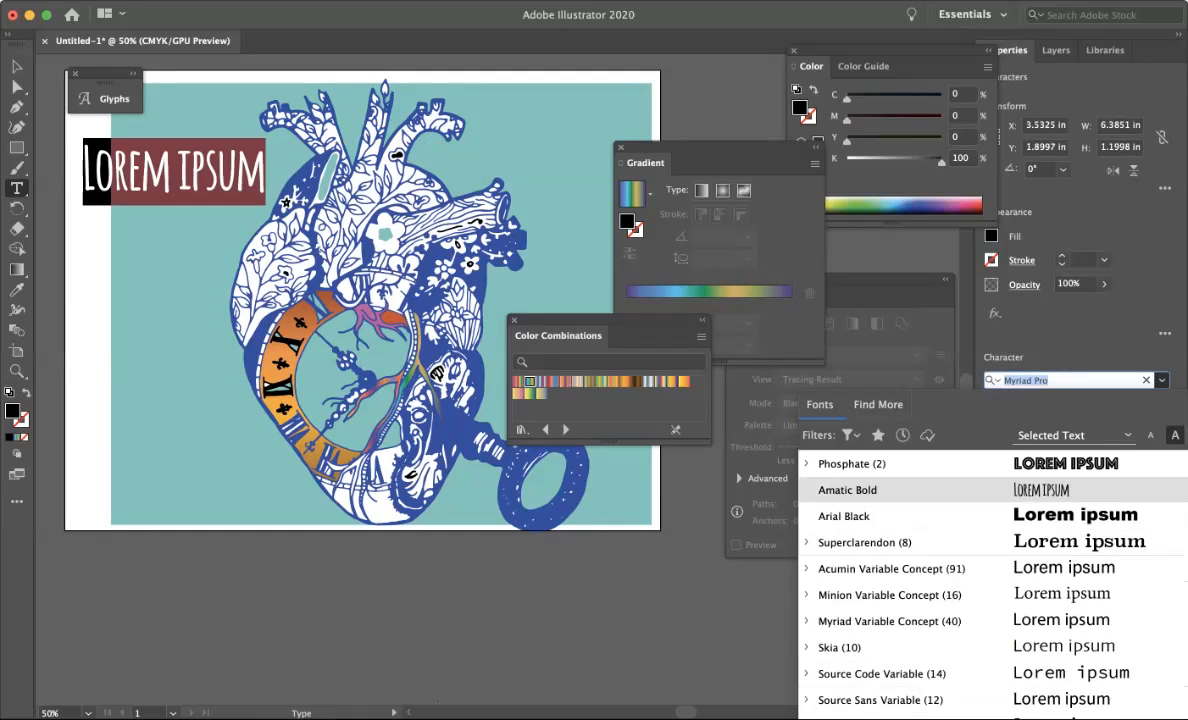
scroll(993, 580, down, 10)
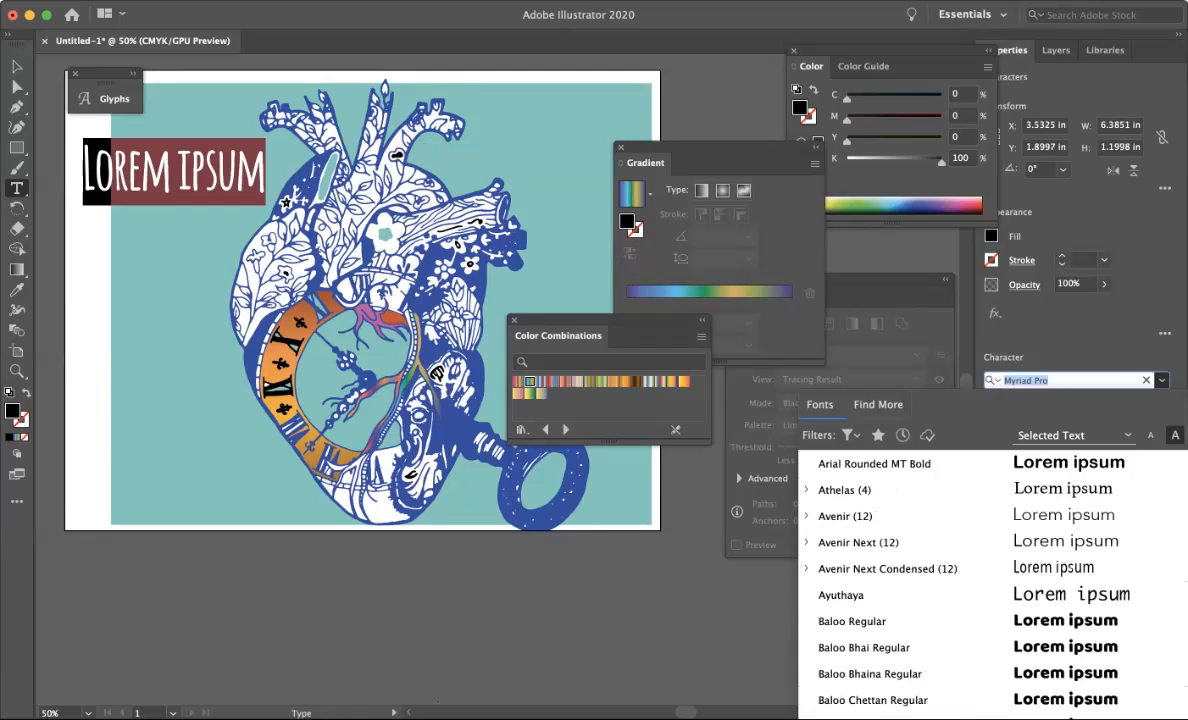
scroll(993, 580, down, 6)
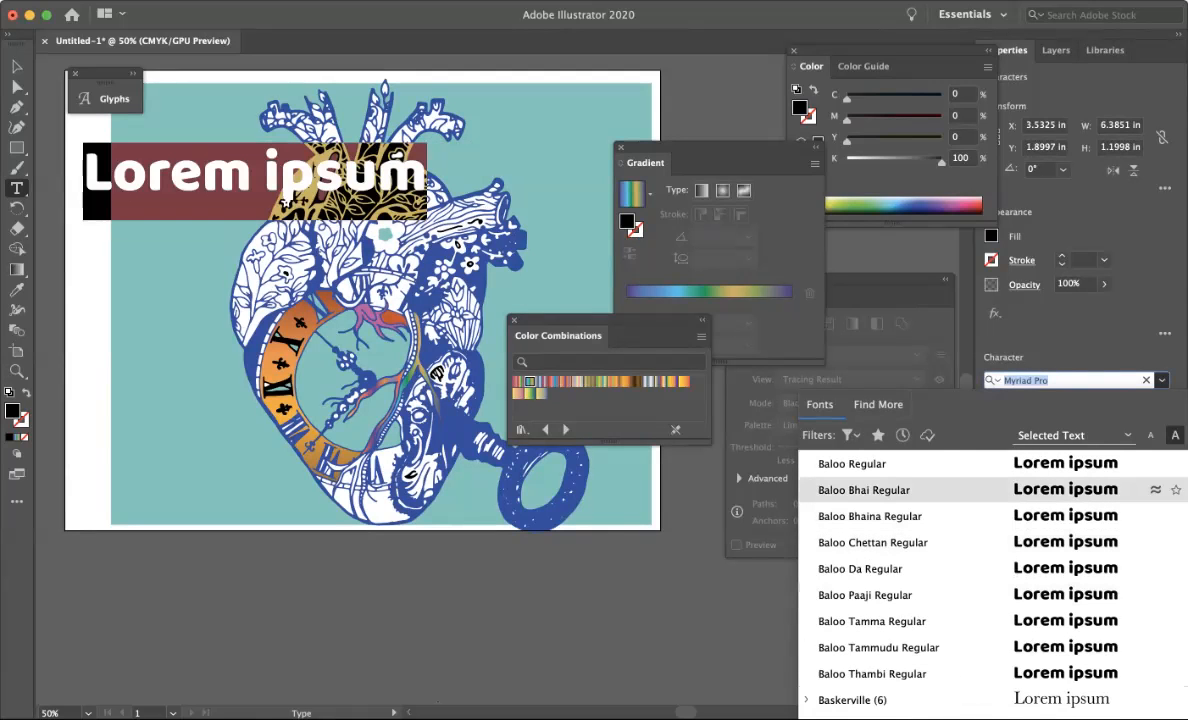
click(864, 489)
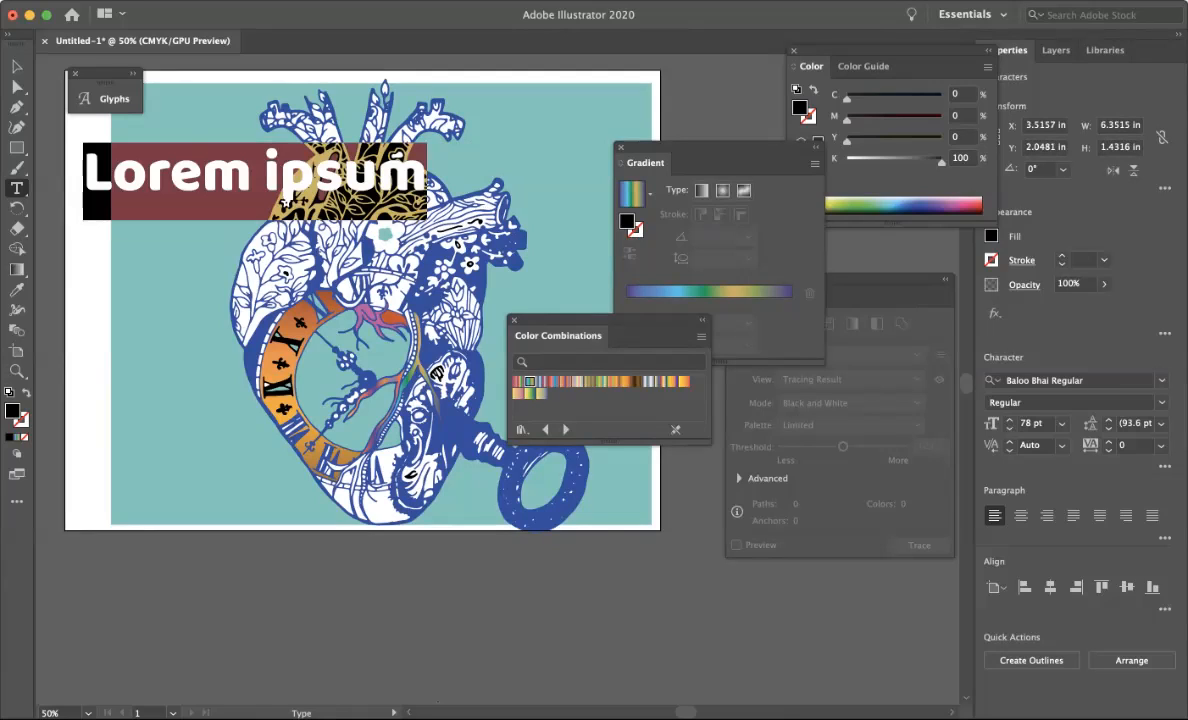
Replace the placeholder text with the word delish.
text(delisj)
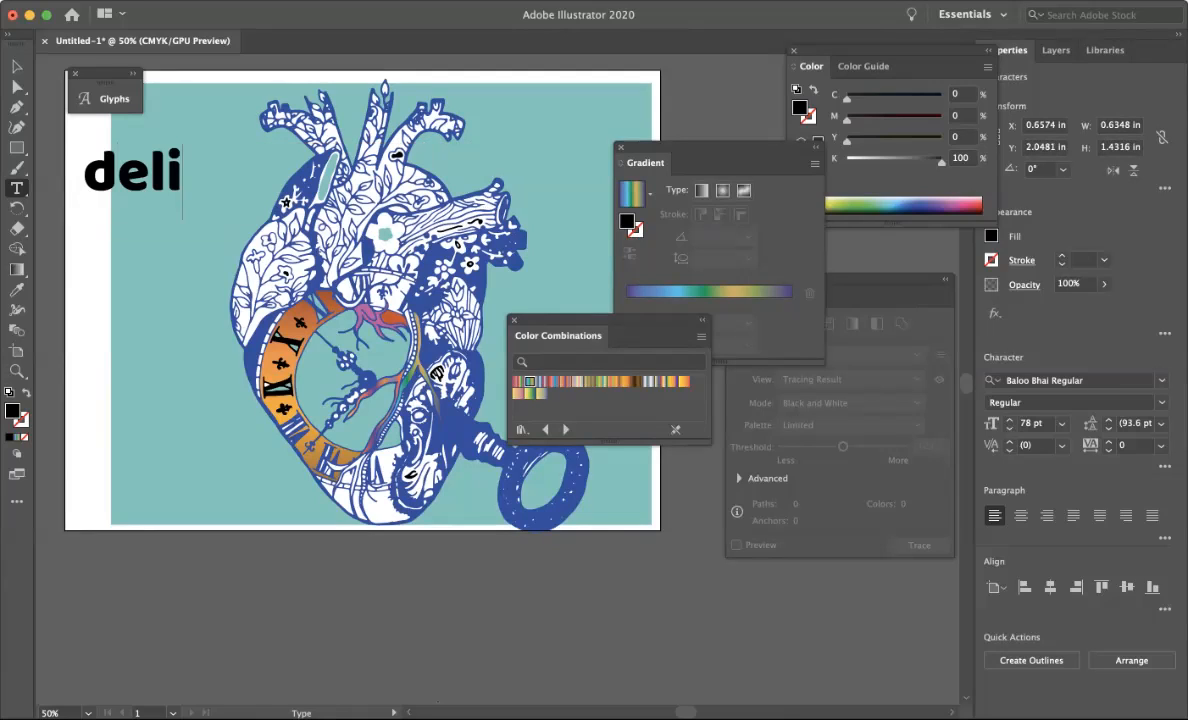
key(BackSpace)
text(h)
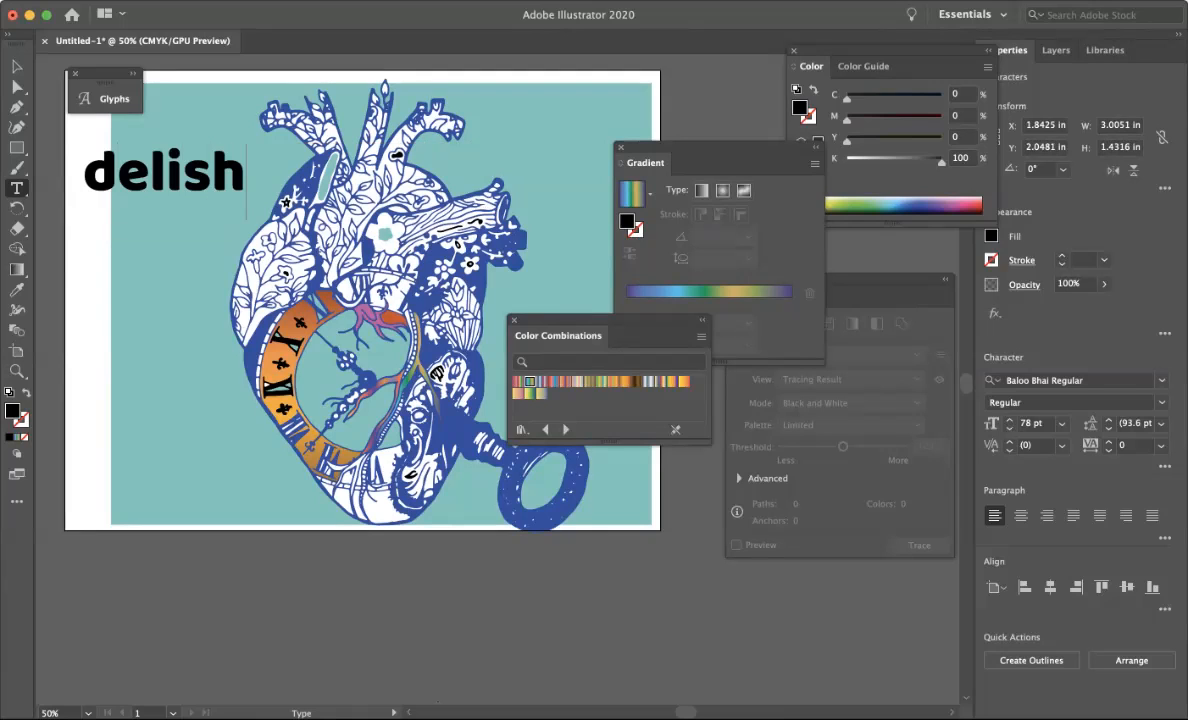
Enlarge the delish text to 114 pt.
key(super+a)
key(super+shift+period)
key(super+shift+period)
key(super+shift+period)
key(super+shift+period)
key(super+shift+period)
key(super+shift+period)
key(super+shift+period)
key(super+shift+period)
key(super+shift+period)
key(super+shift+period)
key(super+shift+period)
key(super+shift+period)
key(super+shift+period)
key(super+shift+period)
key(super+shift+period)
key(super+shift+period)
key(super+shift+period)
key(super+shift+period)
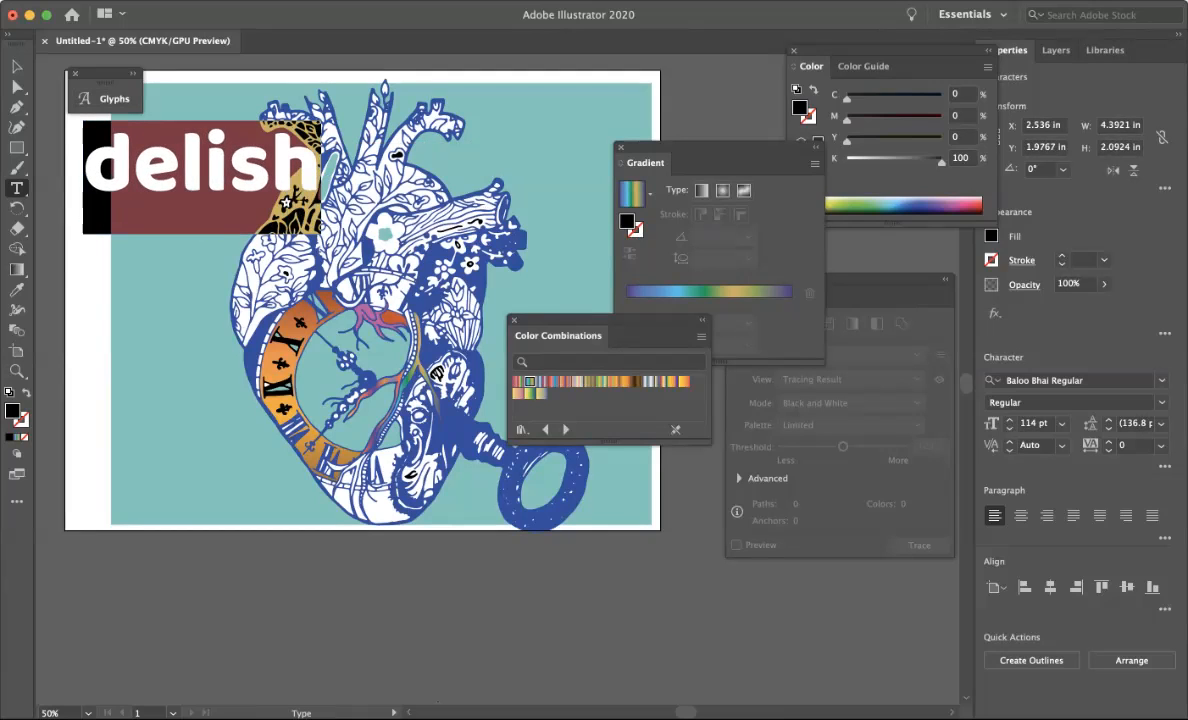
Convert the delish text to outlines.
click(15, 72)
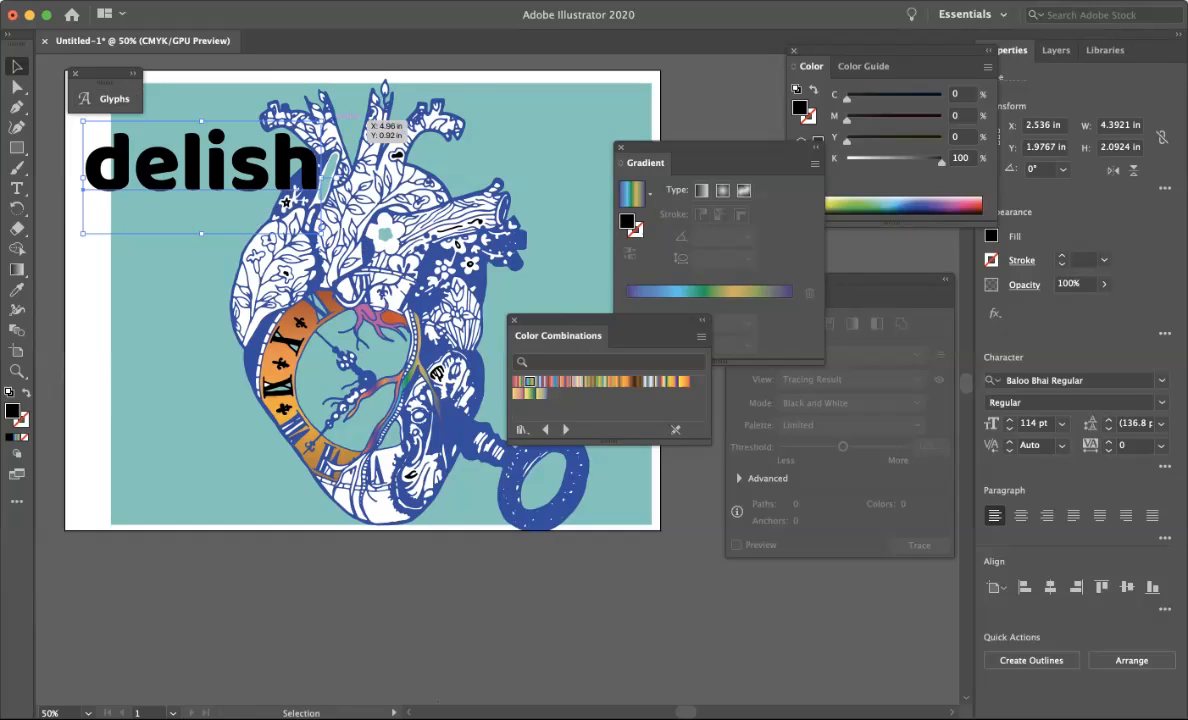
click(250, 1)
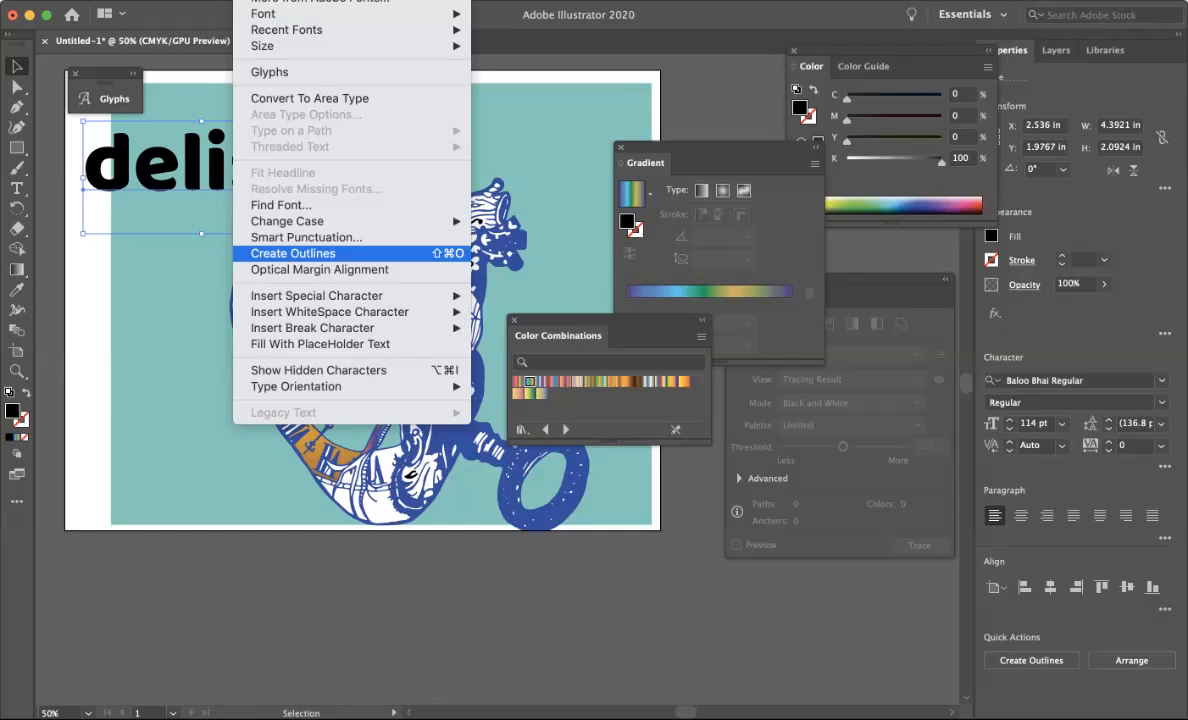
click(293, 253)
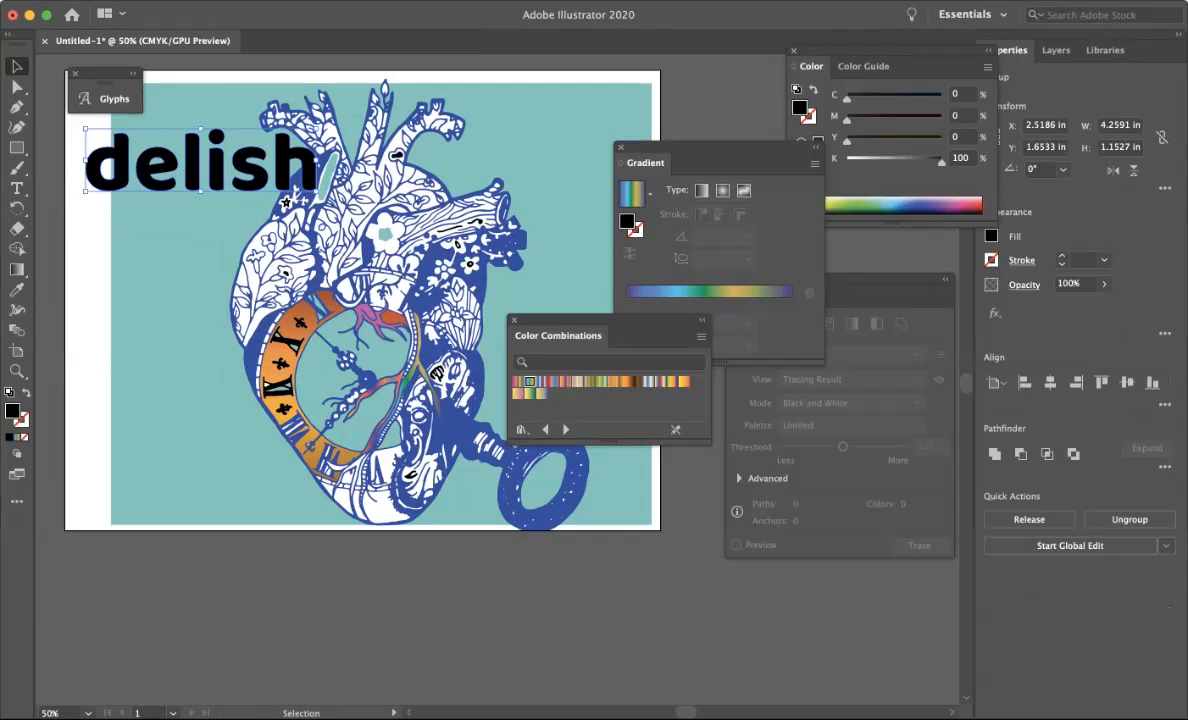
Move the outlined word lower and further left, and ungroup its letters.
drag(100, 160, 84, 217)
click(206, 1)
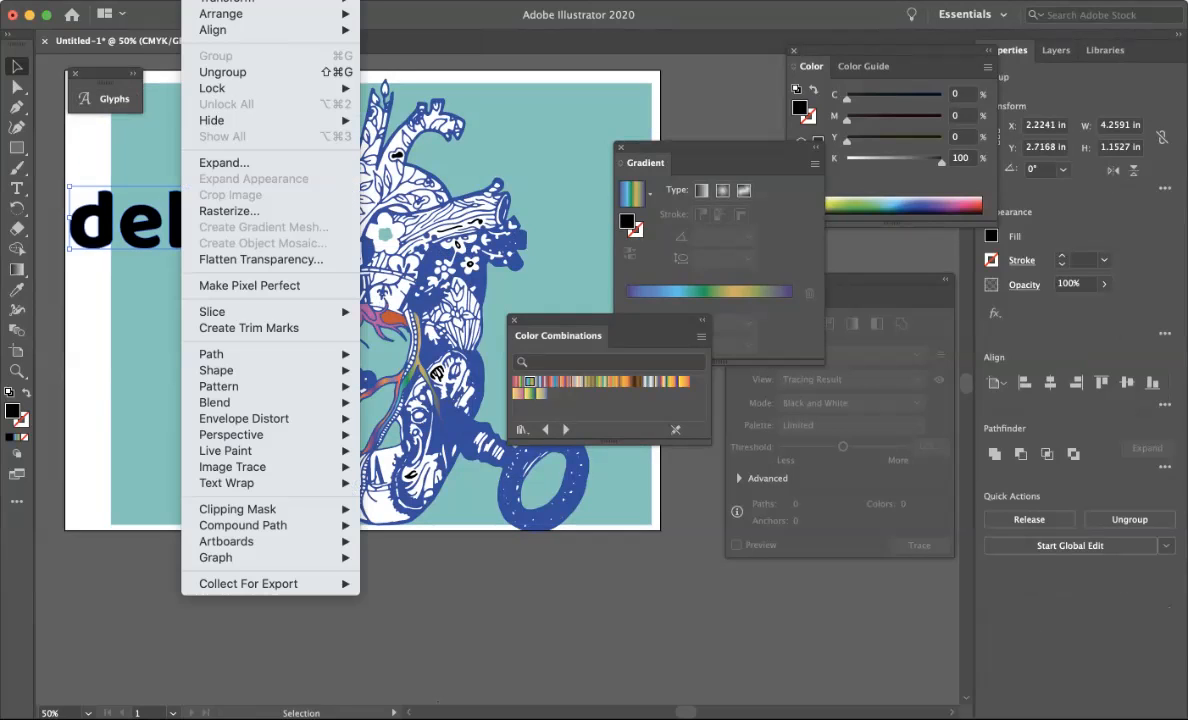
click(222, 72)
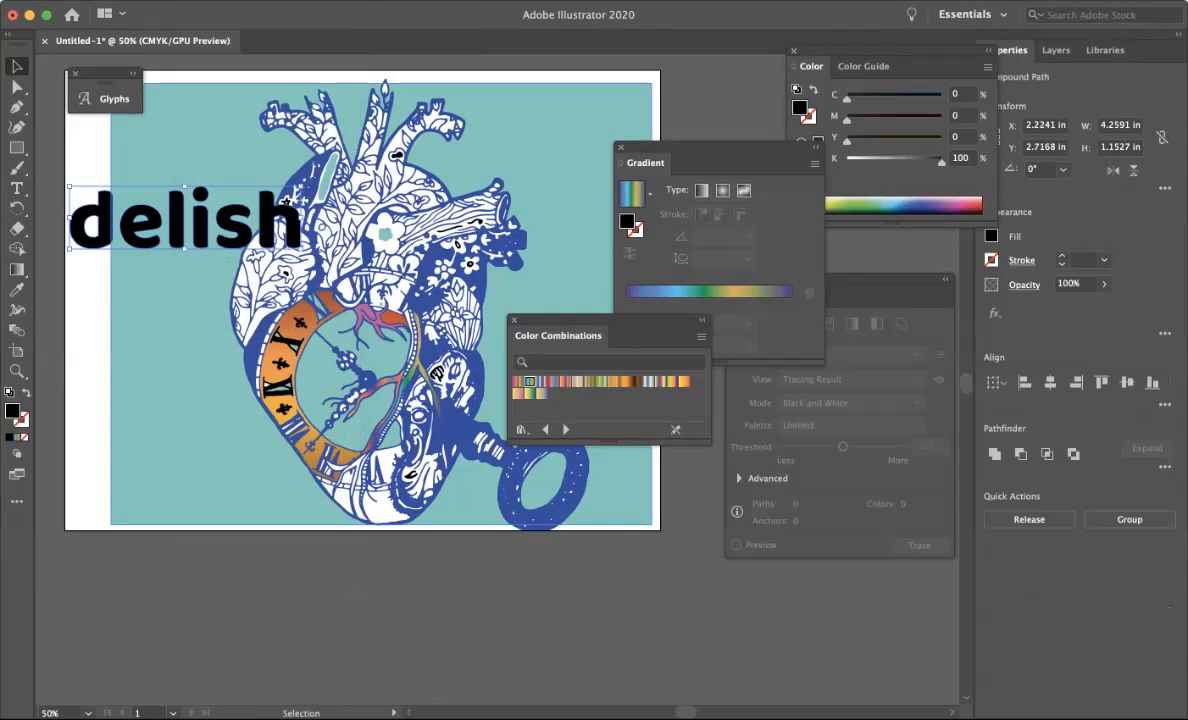
Rearrange the individual delish letters so they sit close together and overlap one another.
click(118, 150)
drag(99, 222, 141, 189)
click(177, 218)
drag(177, 218, 157, 170)
click(201, 220)
drag(201, 220, 165, 200)
click(203, 220)
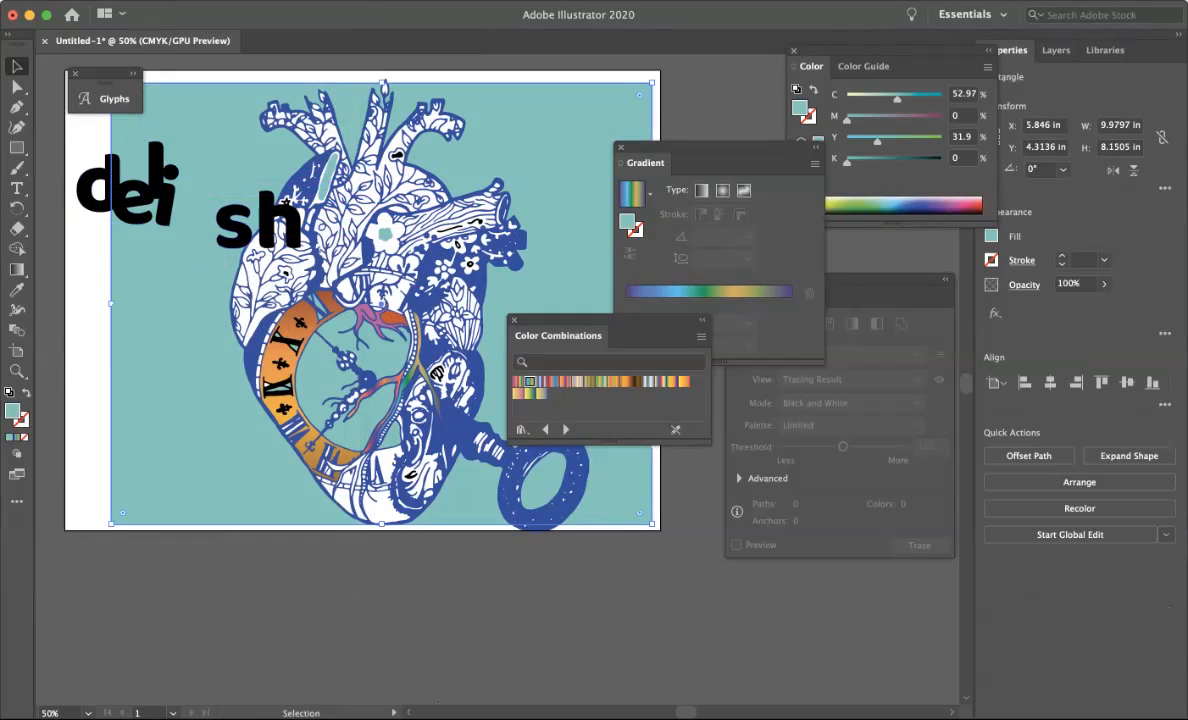
drag(229, 220, 190, 205)
drag(272, 217, 226, 160)
drag(226, 211, 226, 185)
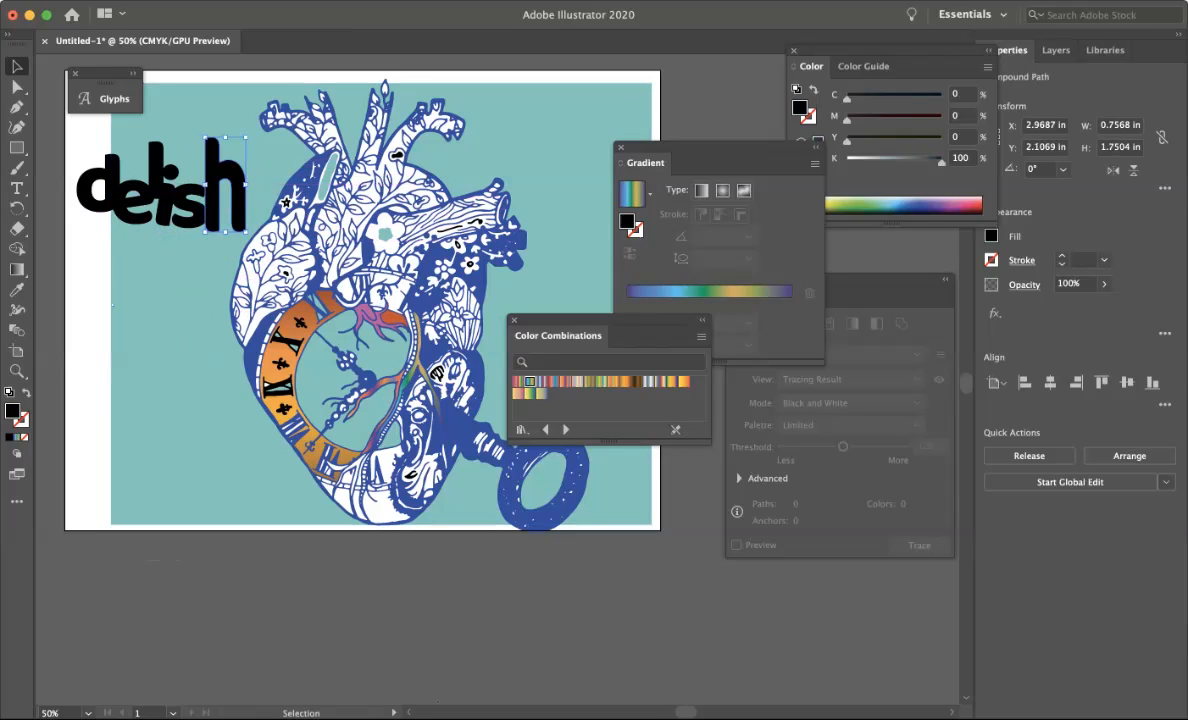
drag(246, 137, 229, 178)
click(234, 190)
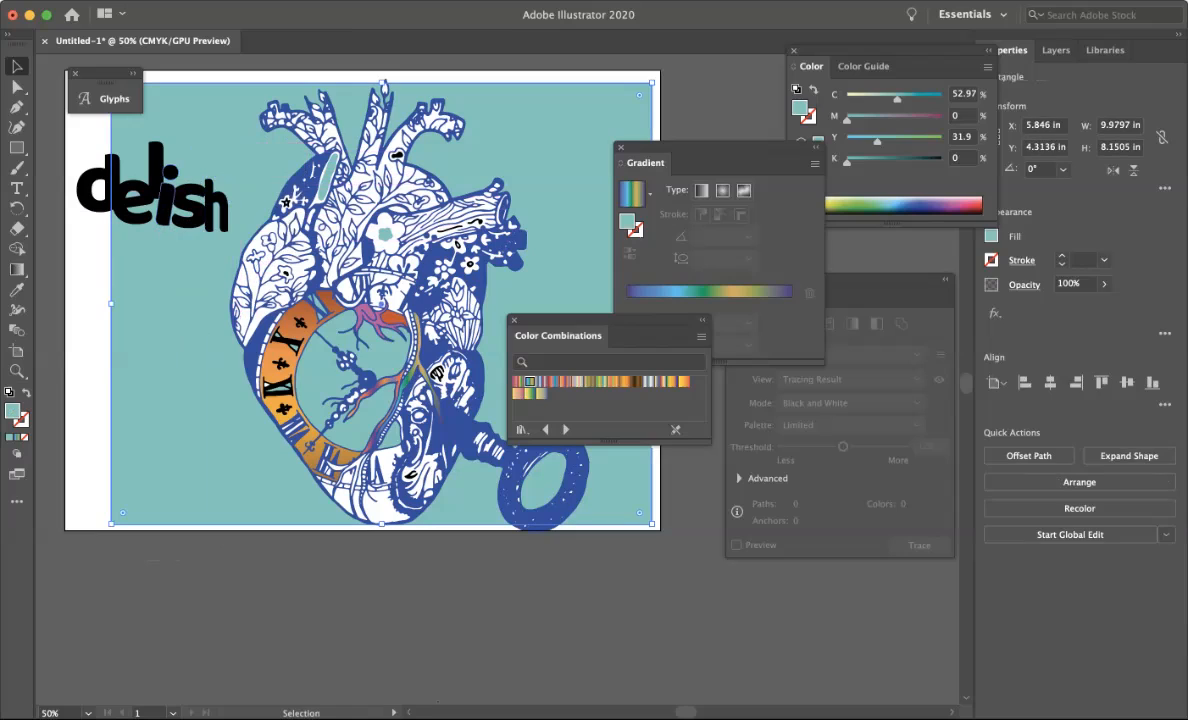
Stretch the letter l taller so it rises above the other letters.
click(157, 190)
click(157, 150)
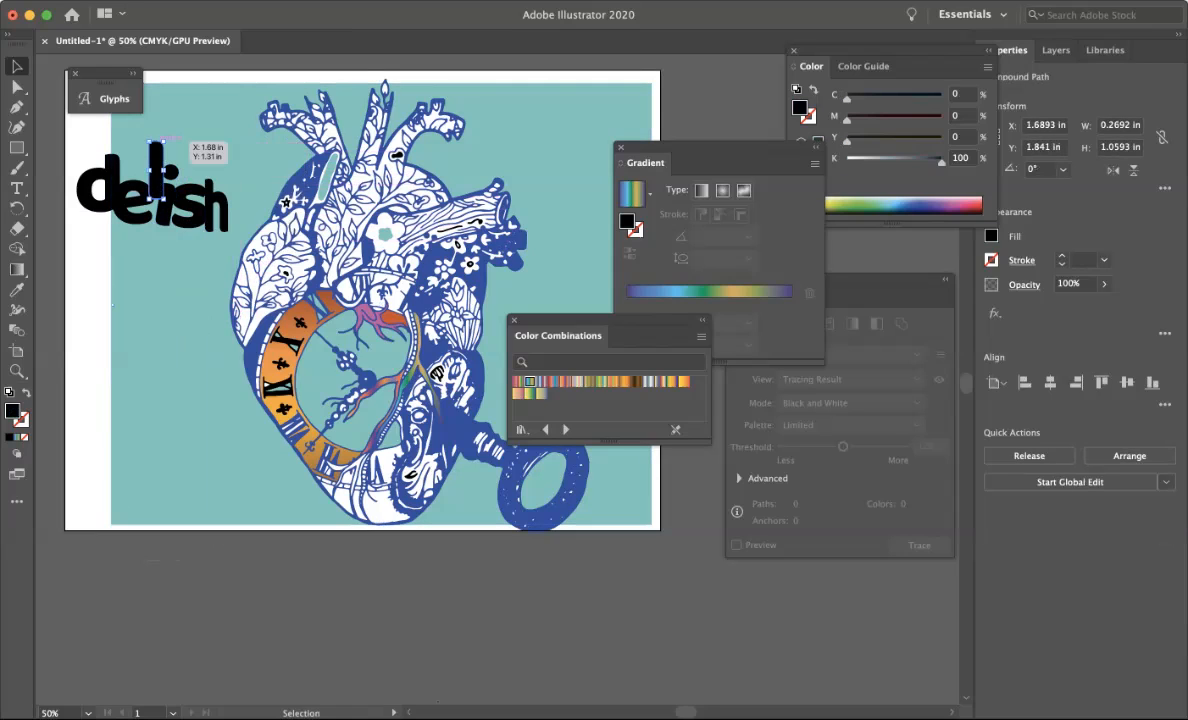
drag(155, 141, 155, 92)
drag(155, 140, 156, 177)
click(90, 275)
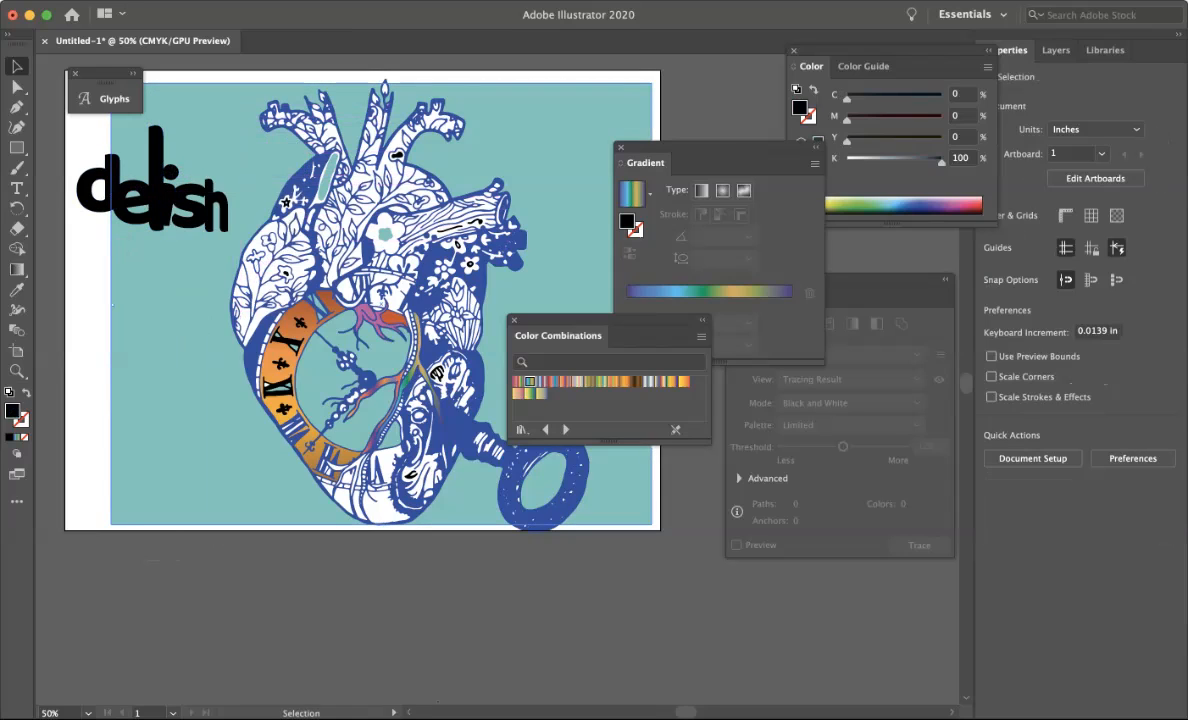
Bring the teal background rectangle to the front and shift it right so it covers the heart artwork.
click(112, 305)
key(super+shift+bracketright)
drag(288, 245, 384, 255)
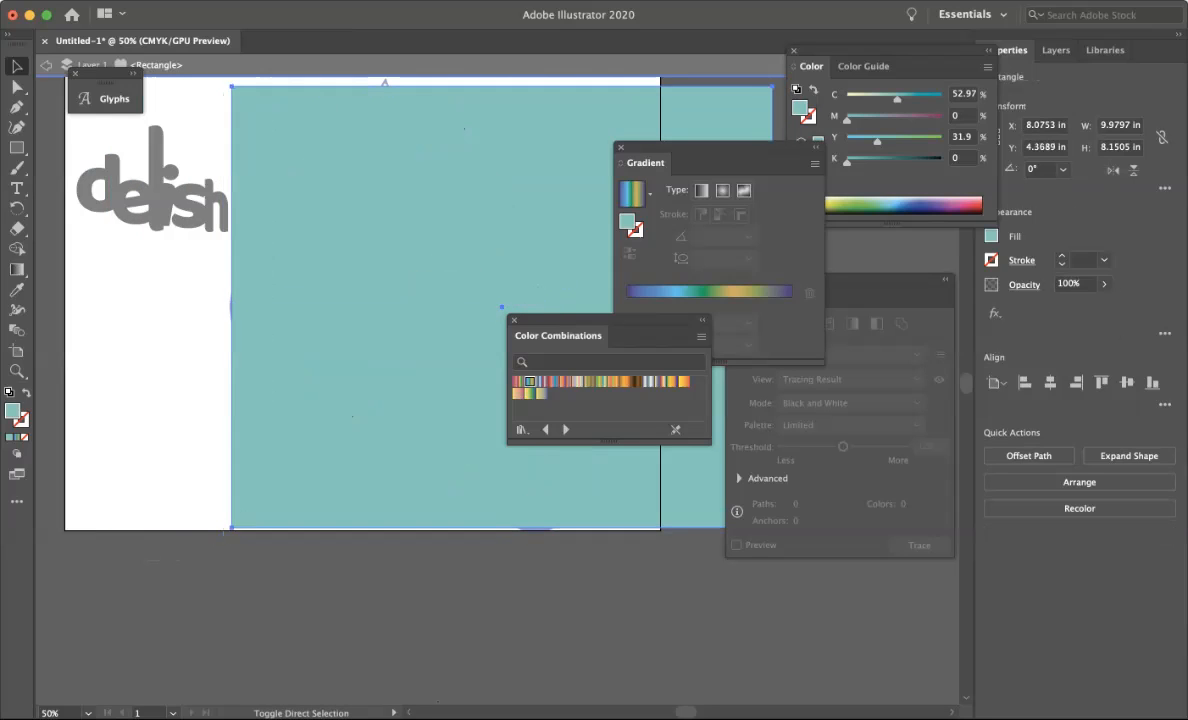
key(super+shift+bracketleft)
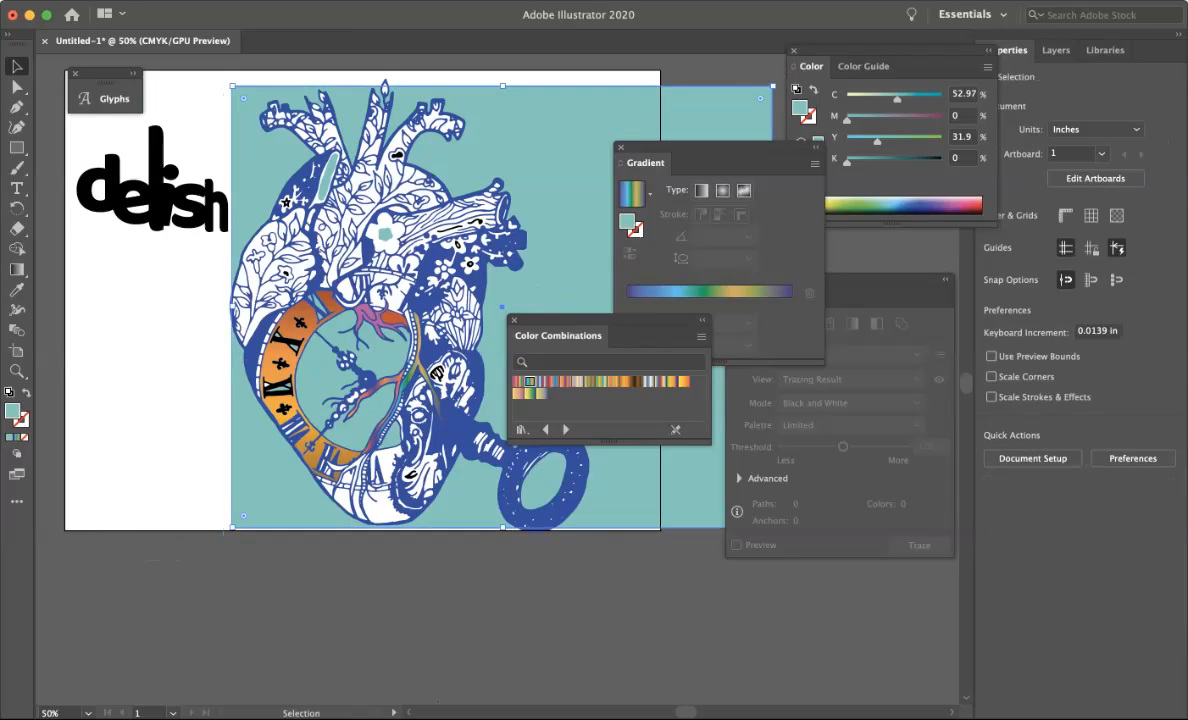
key(super+z)
click(150, 298)
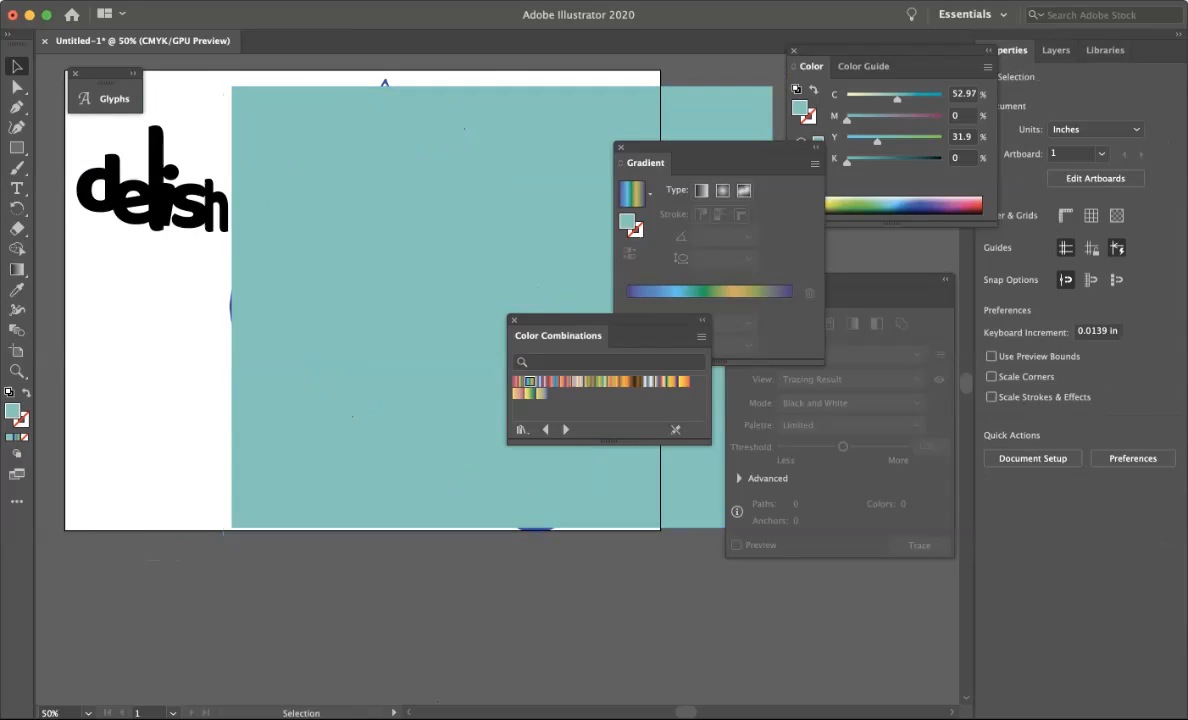
drag(152, 298, 504, 360)
key(super+z)
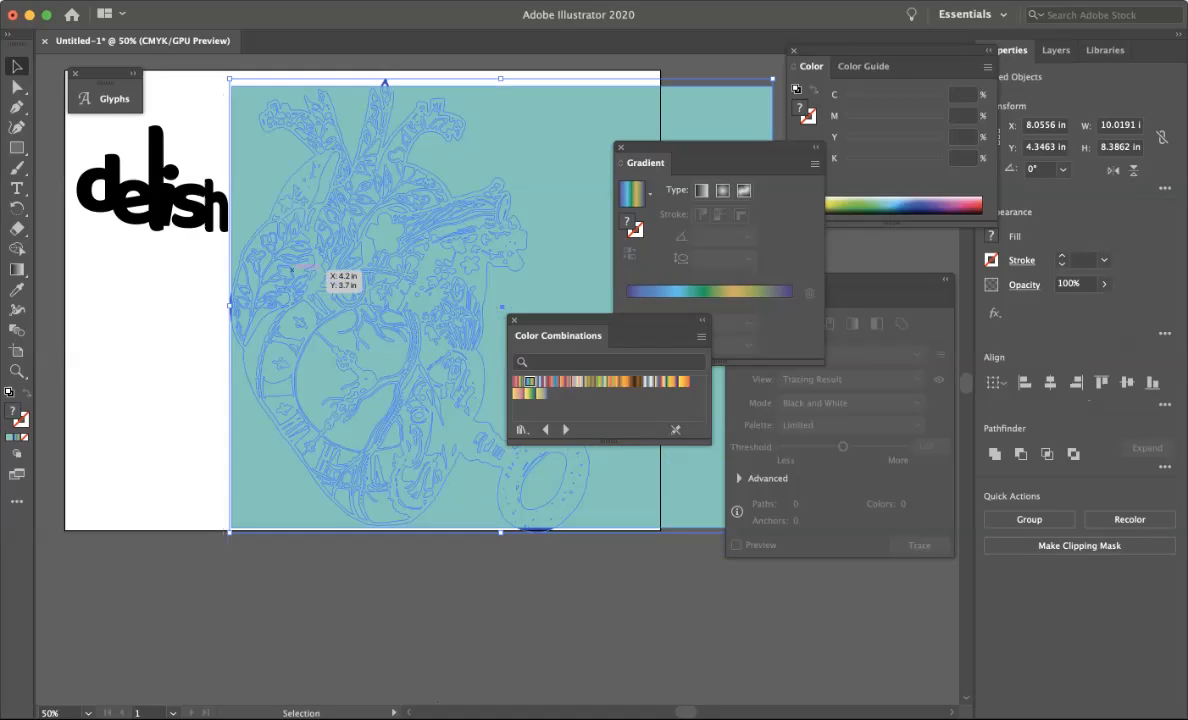
drag(290, 316, 549, 295)
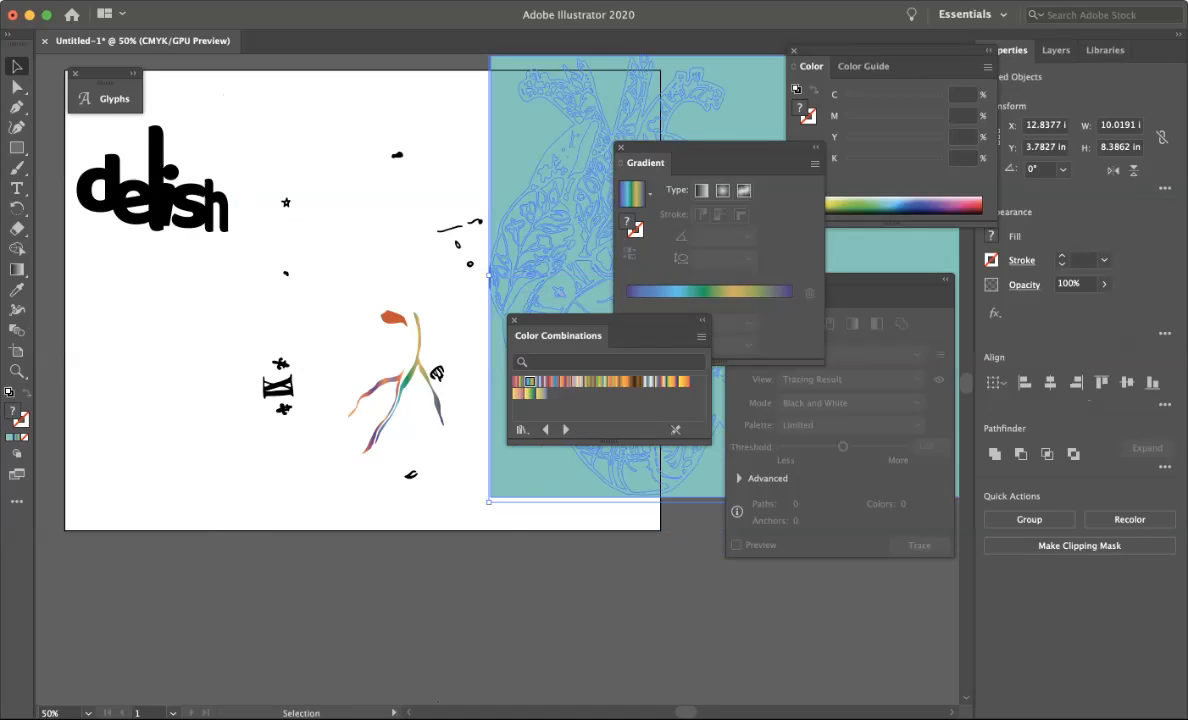
key(super+z)
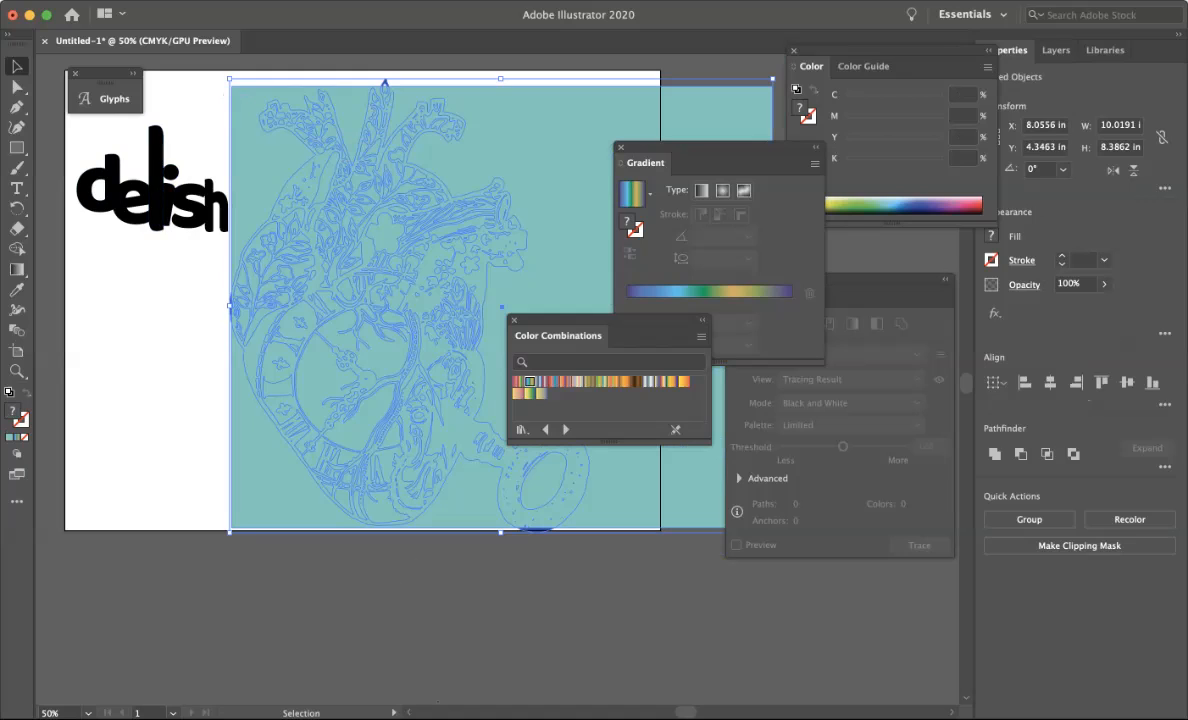
Select all the delish letters, scale them up to about 6.3 × 4.4 in and move them onto the teal background.
click(90, 243)
drag(90, 243, 185, 188)
drag(229, 232, 417, 363)
drag(349, 324, 467, 401)
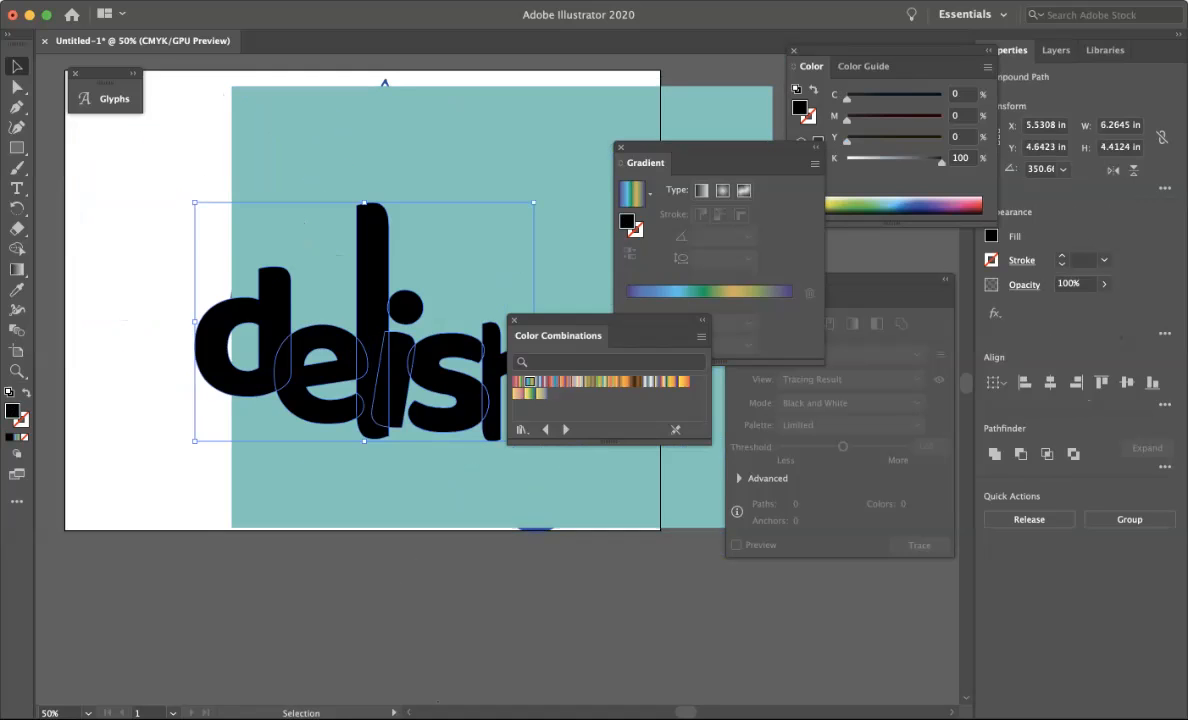
Reposition the enlarged lettering centrally on the teal background.
scroll(467, 401, right, 5)
scroll(467, 401, up, 1)
drag(256, 430, 360, 395)
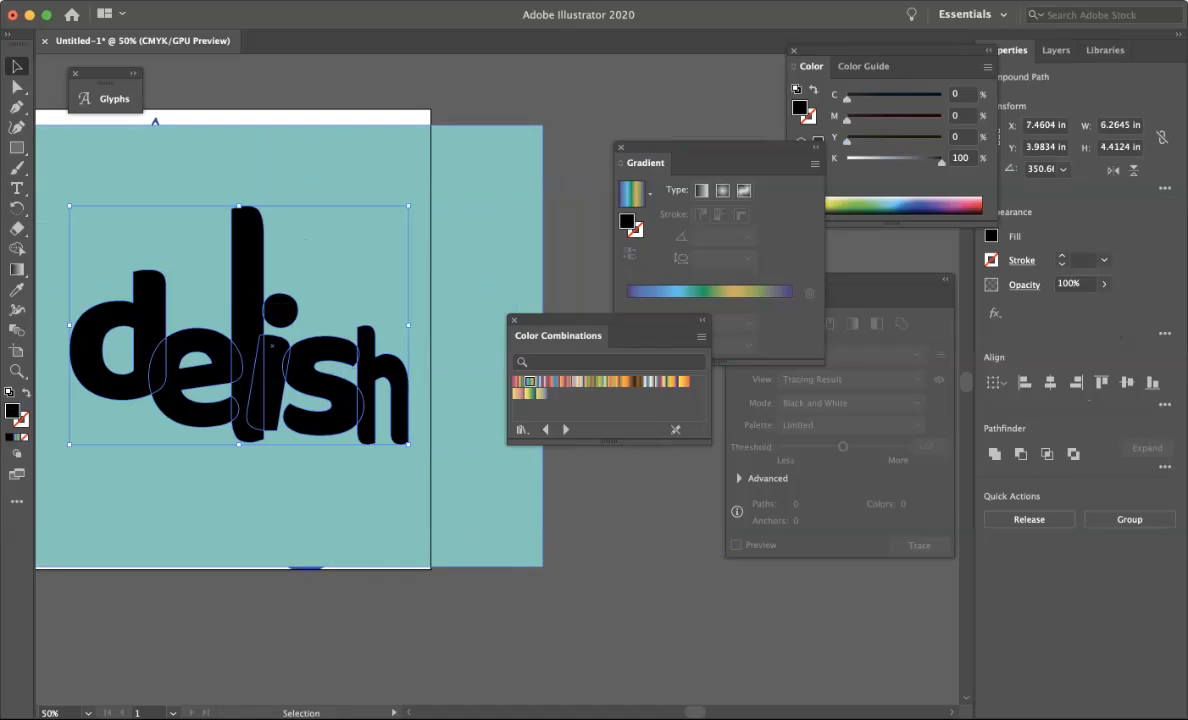
Fill the letters with a multicolour gradient from the colour combinations and set its angle to 90°.
click(601, 381)
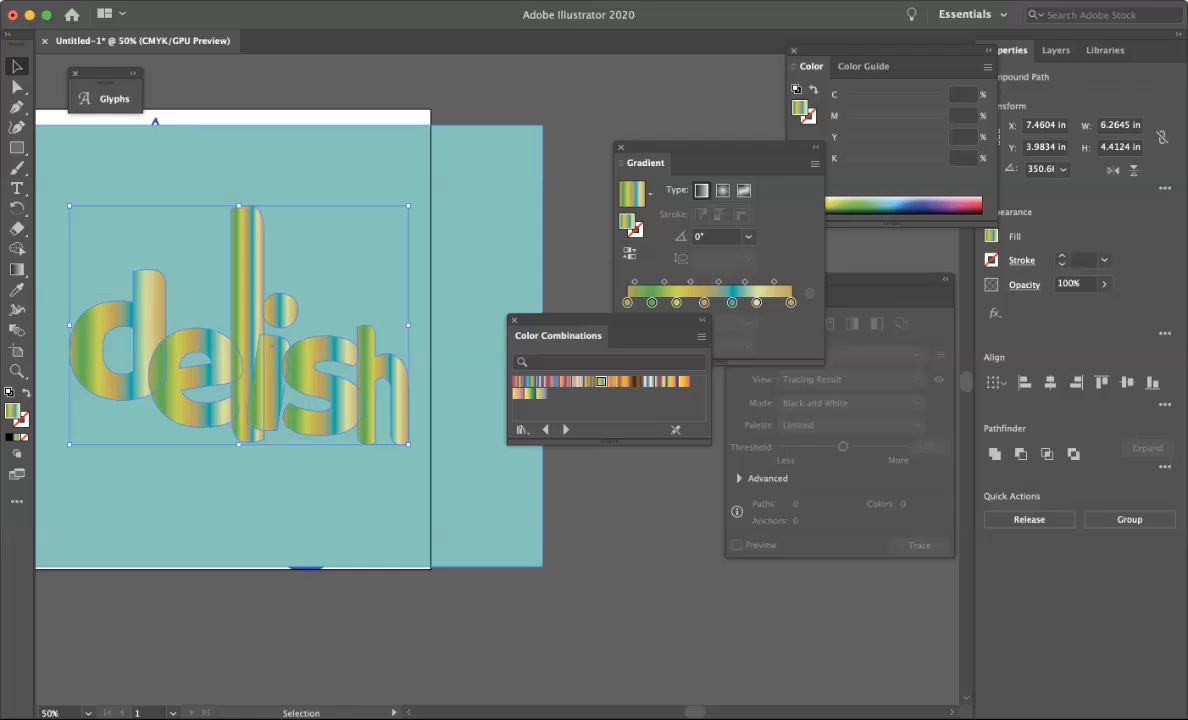
click(628, 302)
double_click(699, 237)
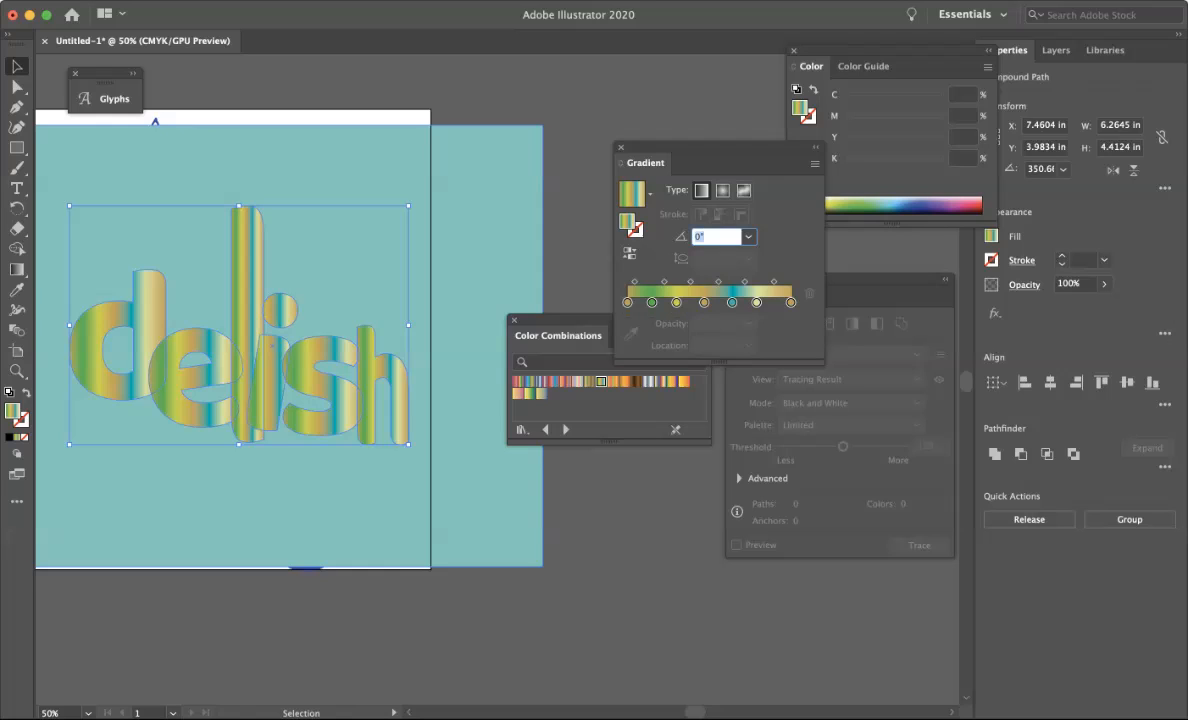
text(90)
key(Return)
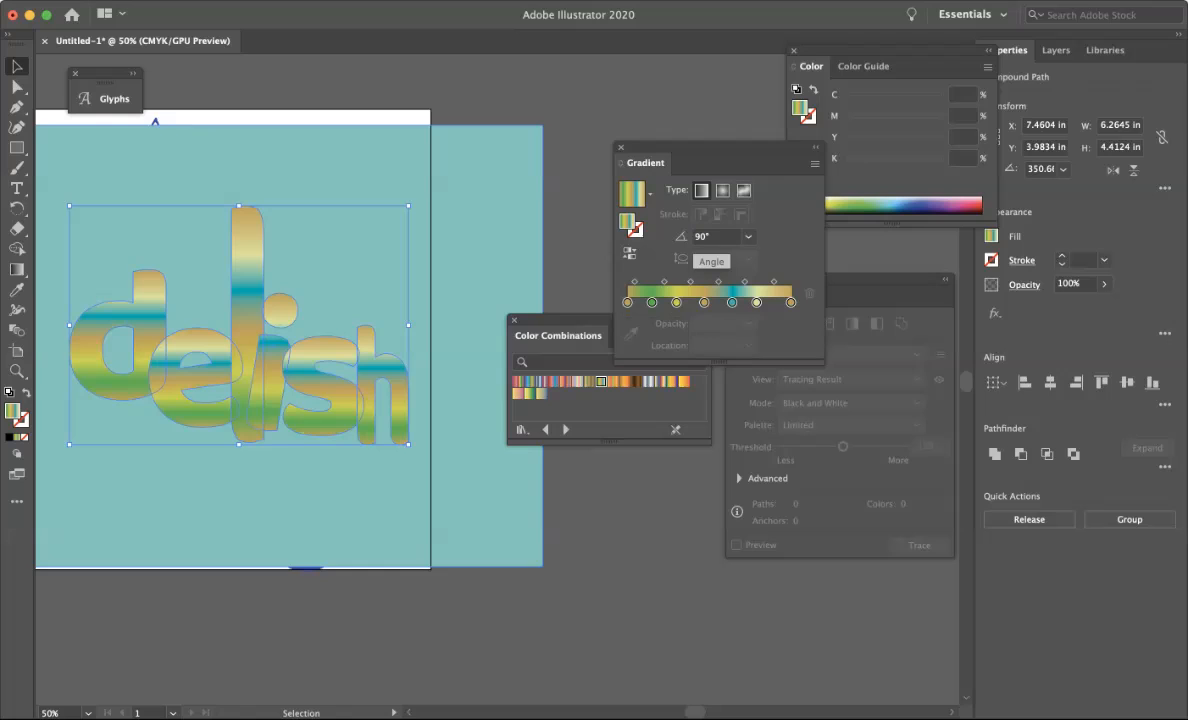
click(520, 620)
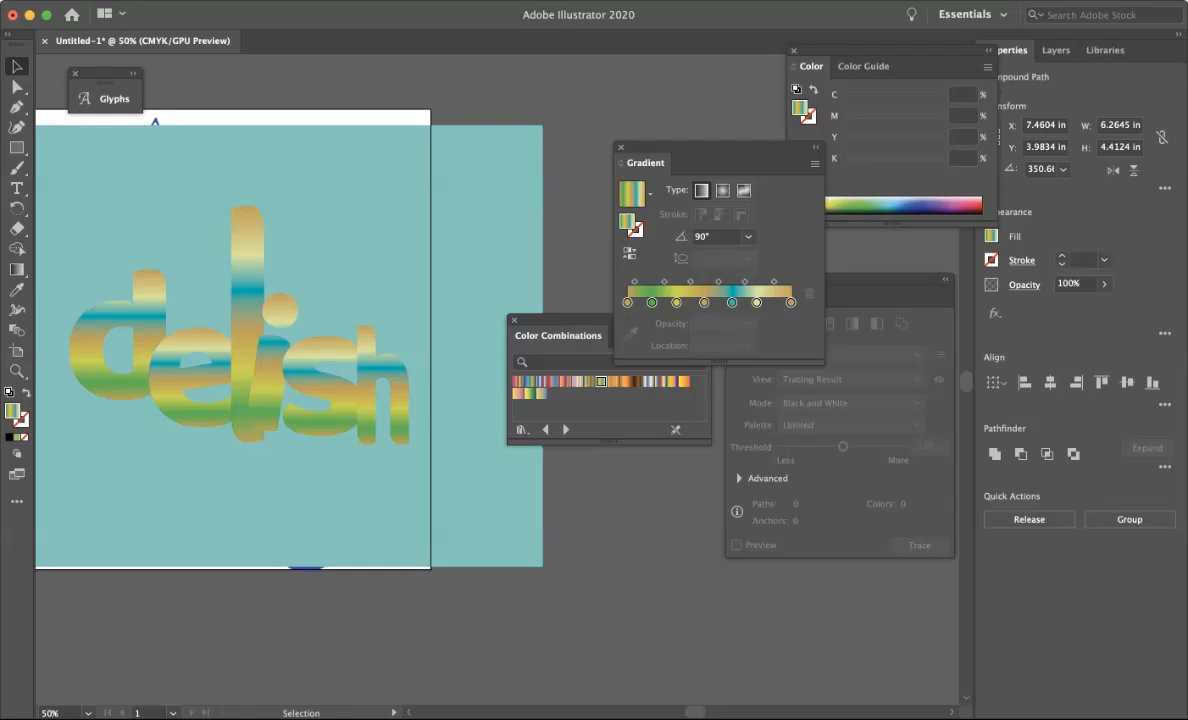
Select all the delish letters and unite them into a single shape.
click(320, 395)
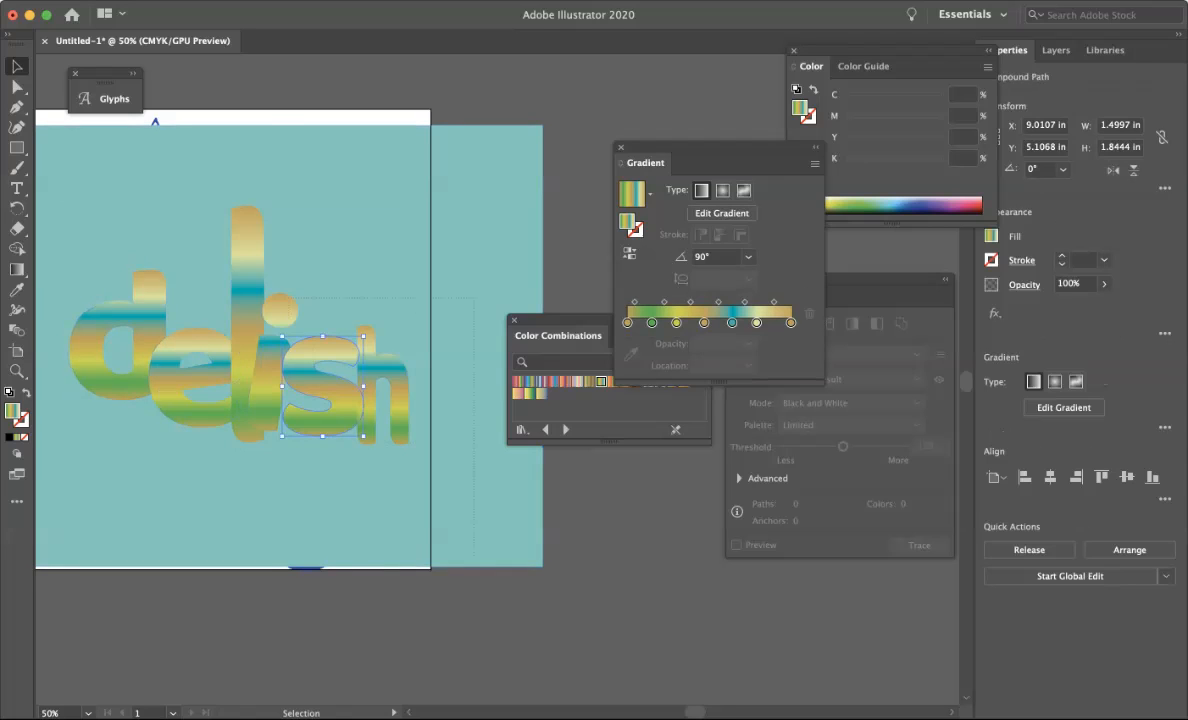
key(super+a)
key(shift+super+a)
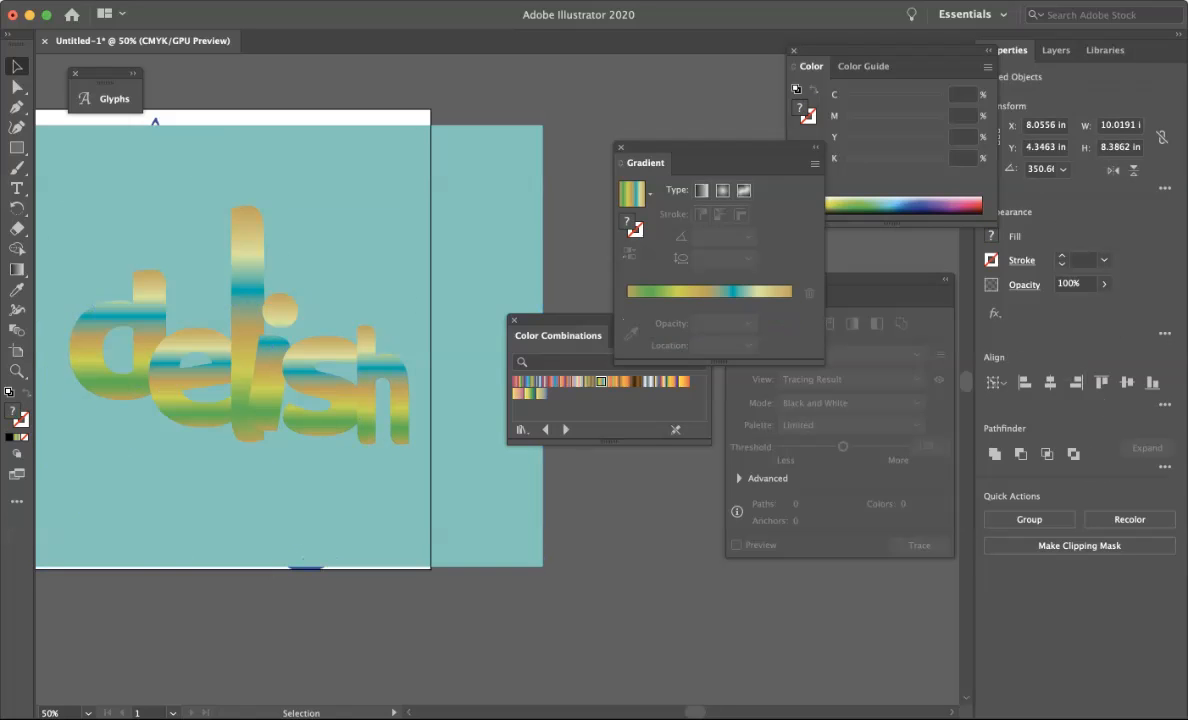
click(155, 315)
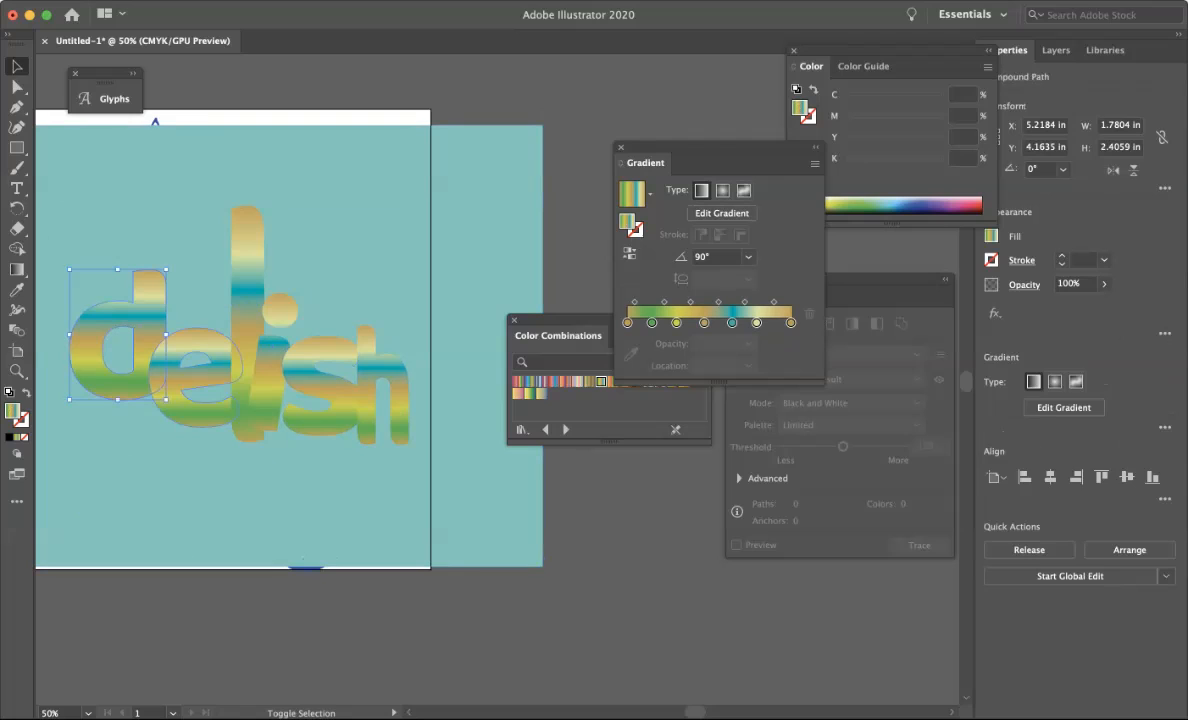
shift+click(197, 342)
shift+click(247, 300)
shift+click(279, 312)
shift+click(318, 372)
shift+click(395, 348)
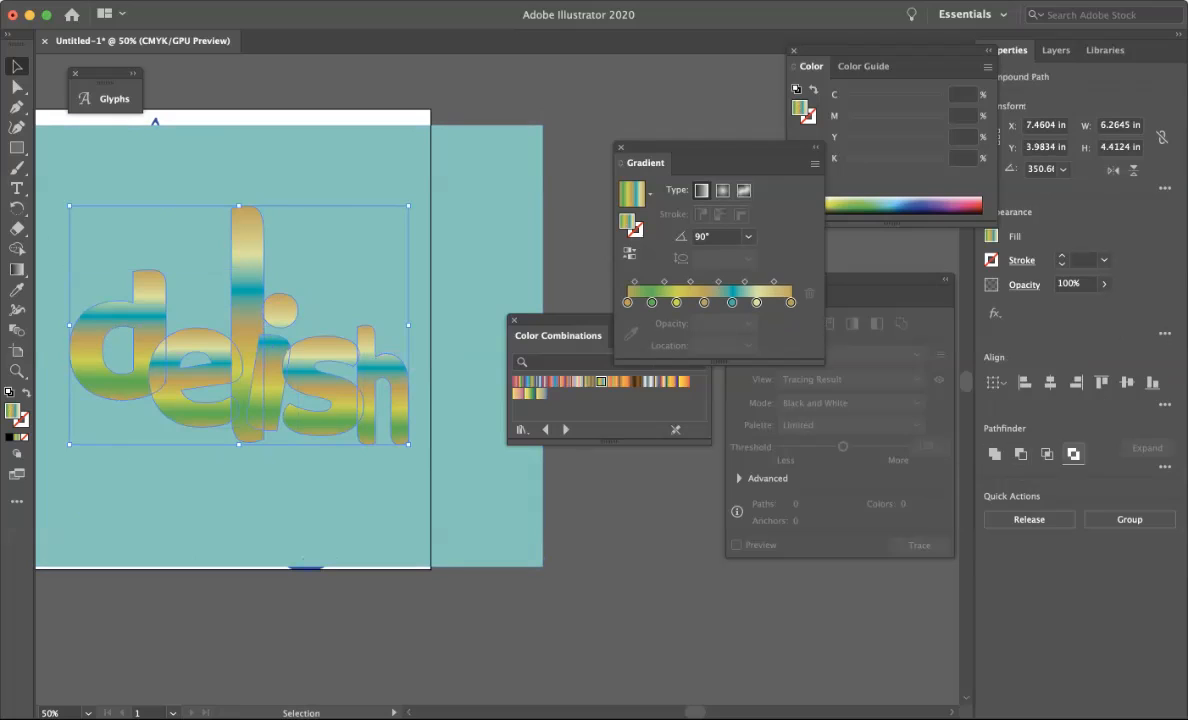
key(F6)
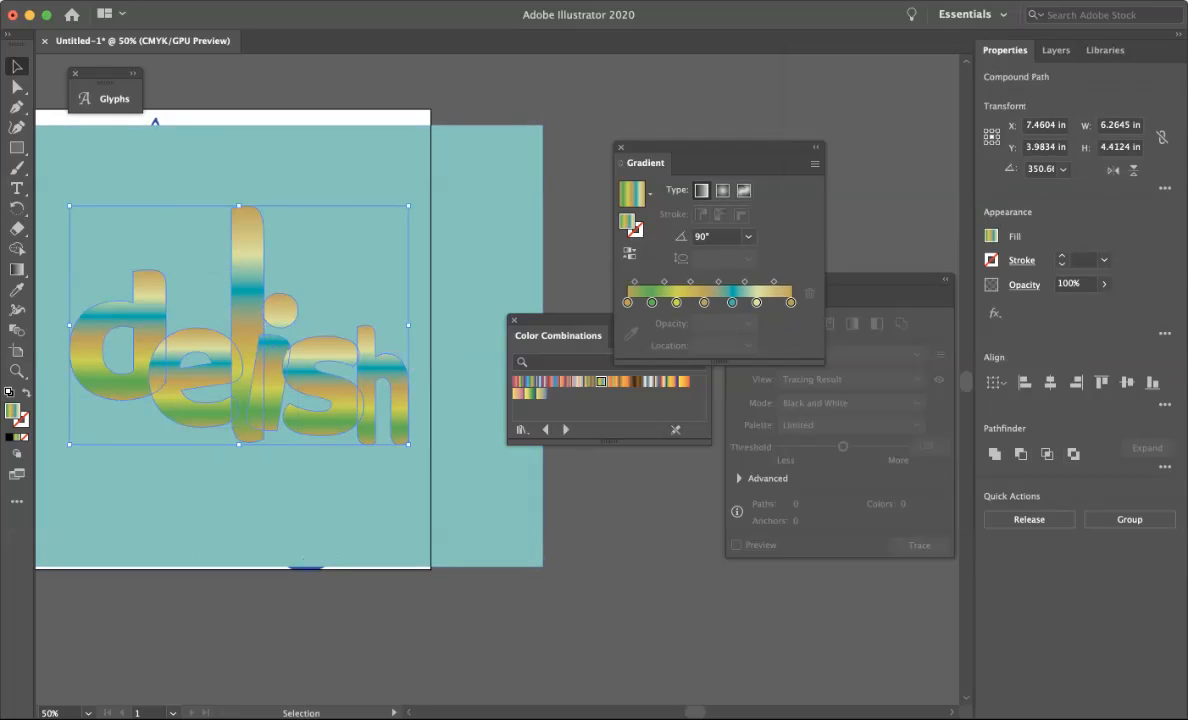
mouse_move(660, 162)
mouse_down()
mouse_move(755, 108)
mouse_move(772, 82)
mouse_up()
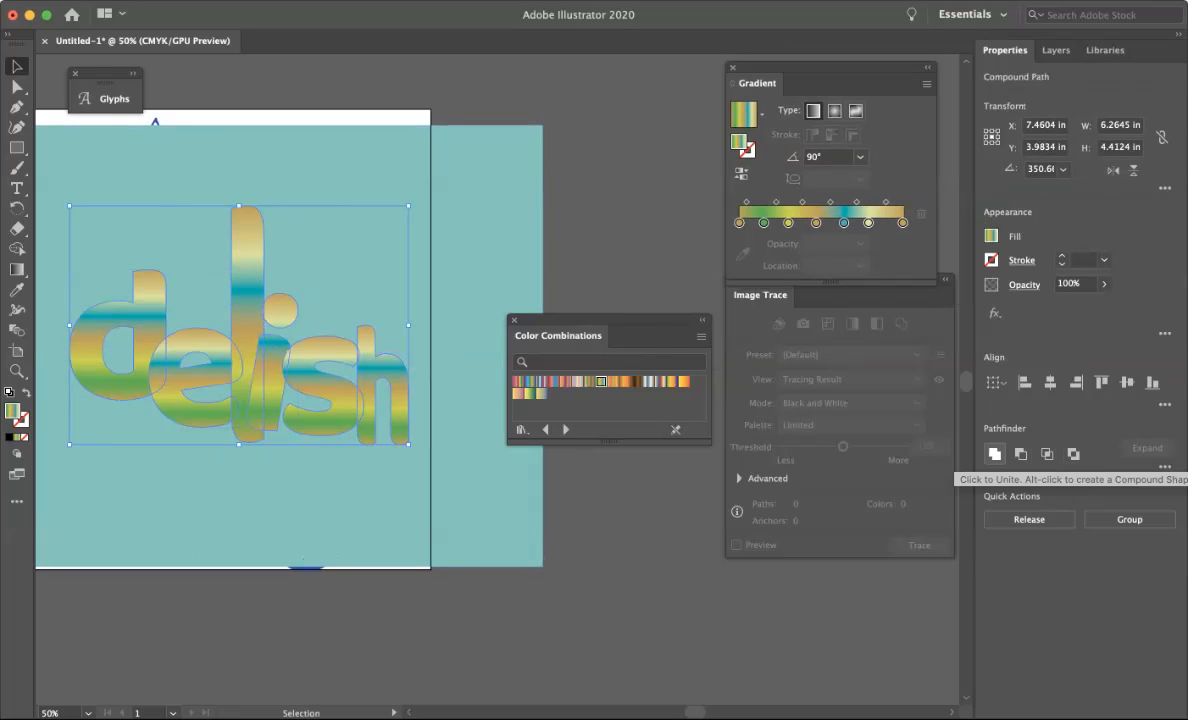
click(994, 453)
click(622, 235)
click(400, 380)
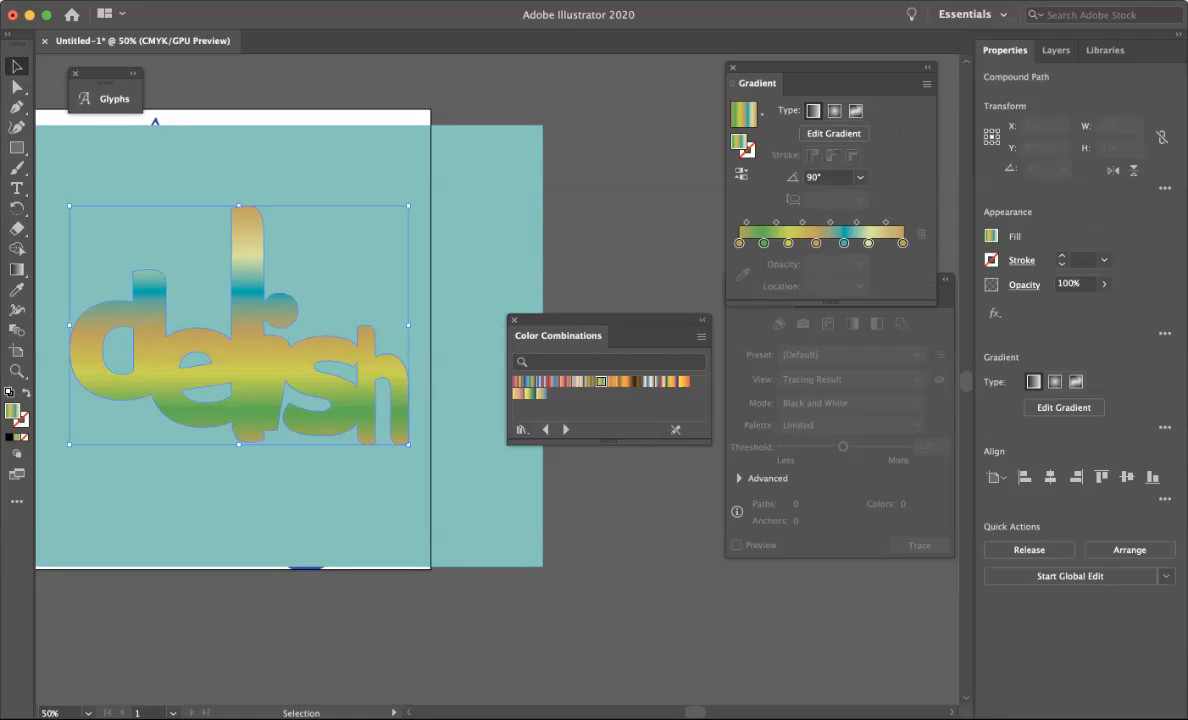
Apply a gold-and-red gradient swatch from the colour combinations to the united lettering.
click(553, 381)
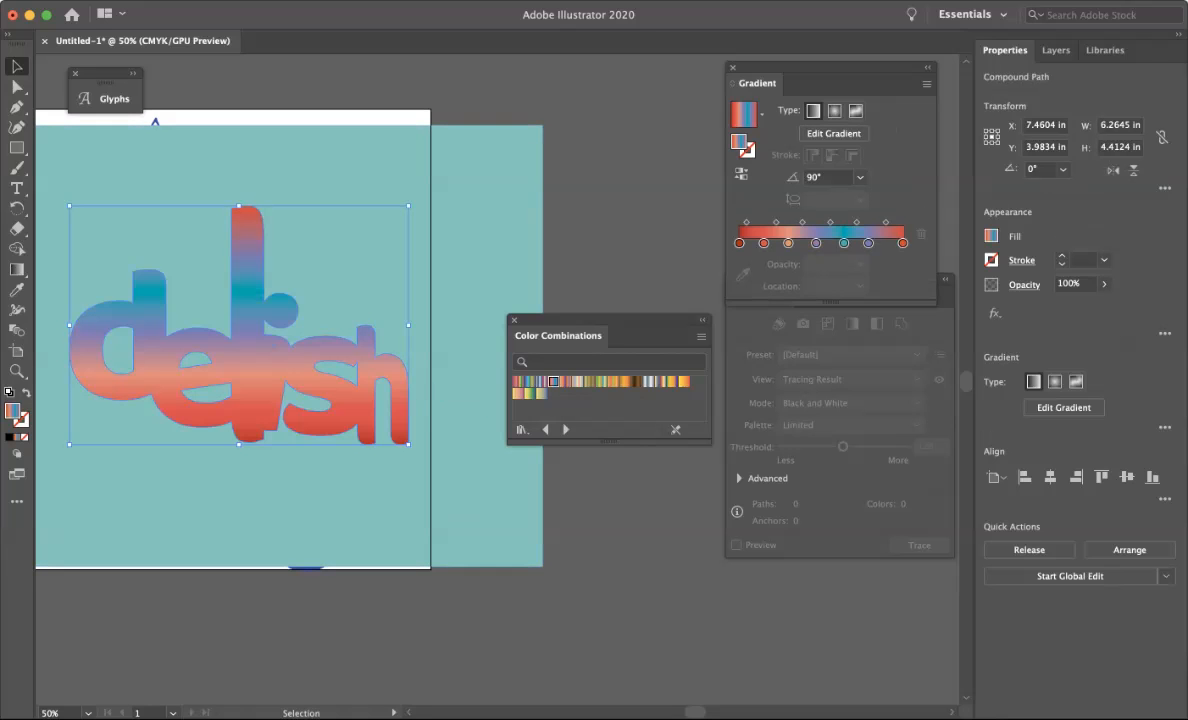
click(622, 240)
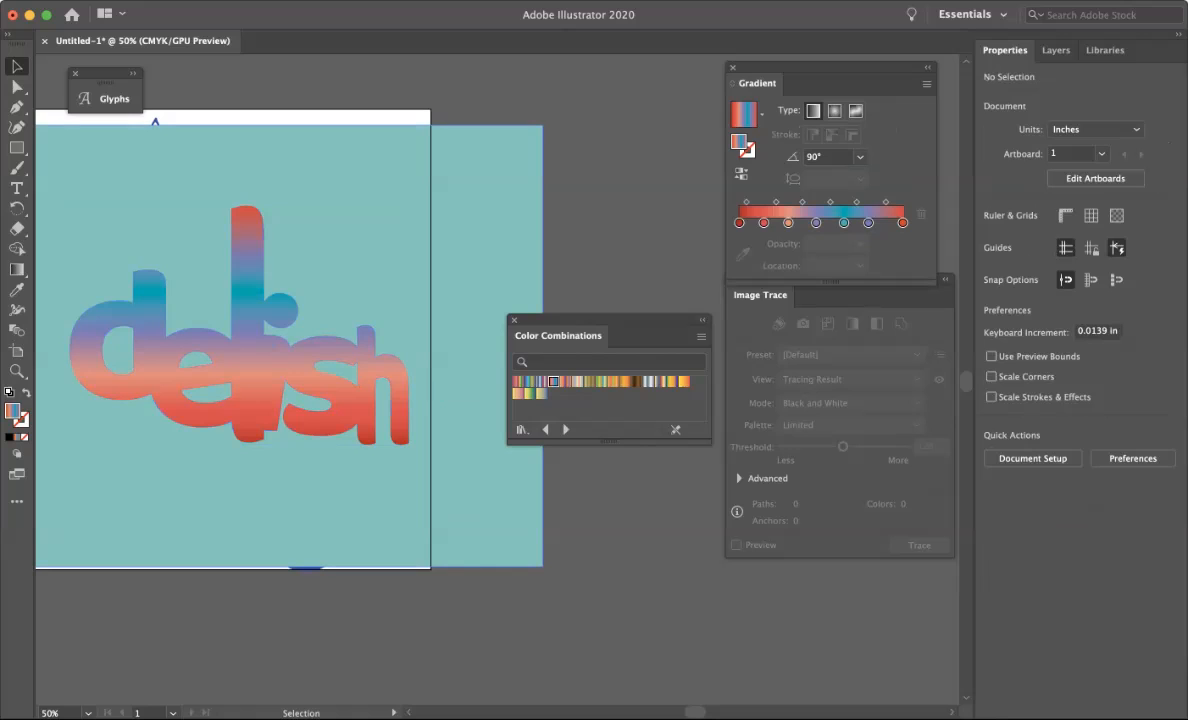
click(577, 381)
click(601, 381)
click(589, 381)
click(392, 378)
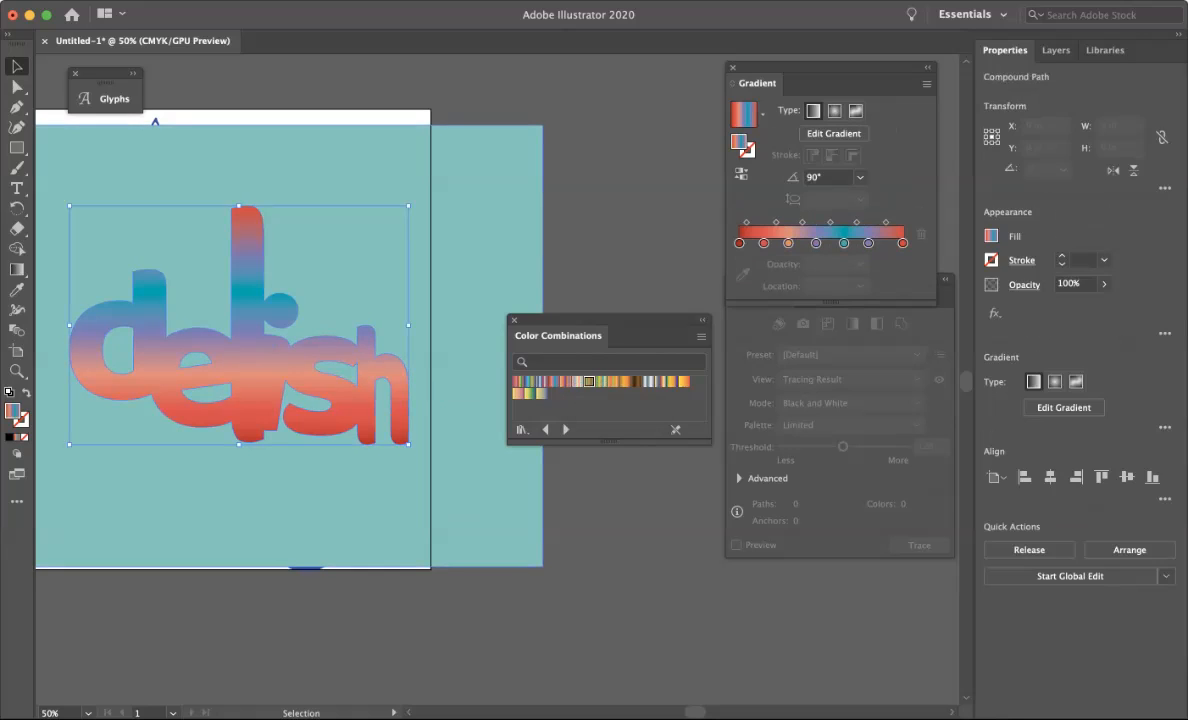
click(565, 381)
click(577, 381)
click(589, 381)
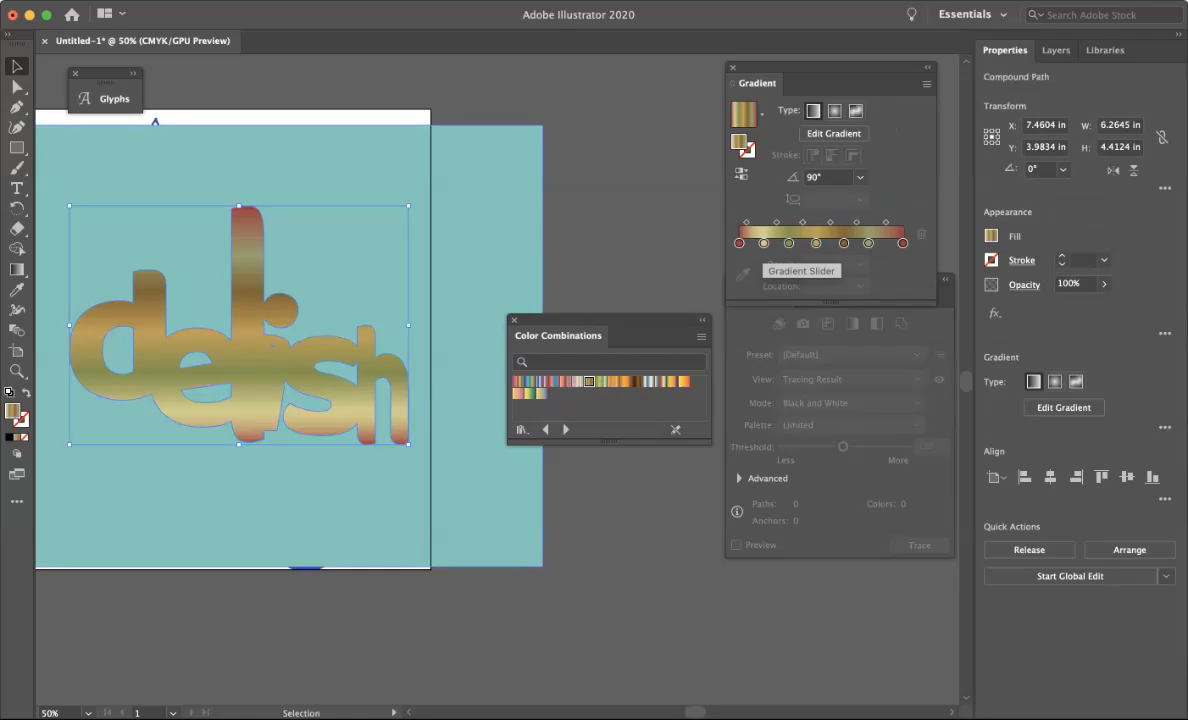
Remove the inner gradient stops down to three colours and shift the middle stop along the slider.
drag(763, 243, 752, 278)
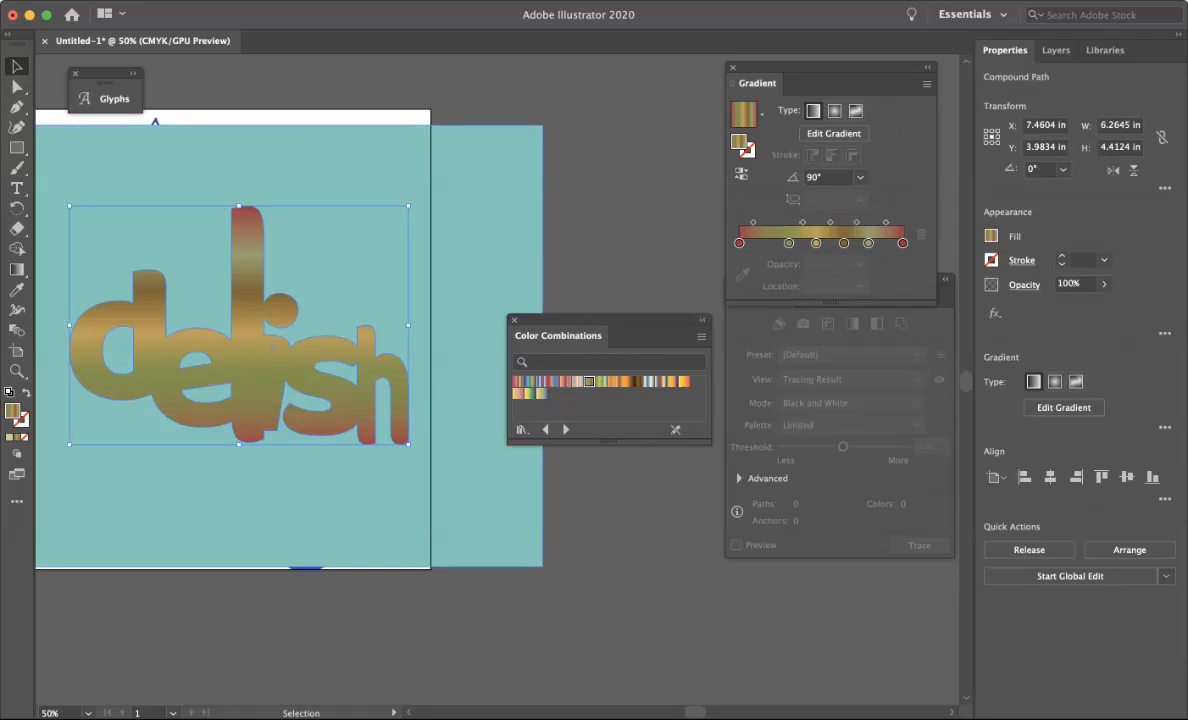
drag(816, 243, 868, 290)
drag(836, 243, 836, 290)
drag(800, 243, 827, 243)
click(430, 490)
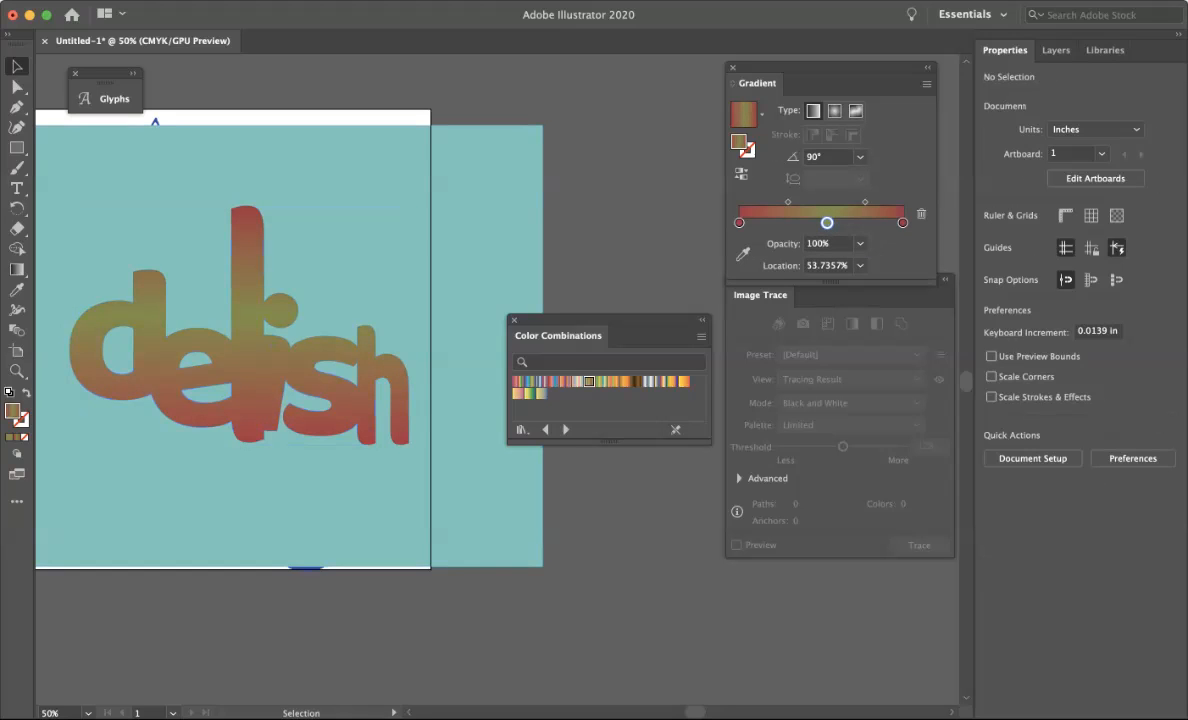
Set the lettering's gradient angle to 135°.
click(356, 396)
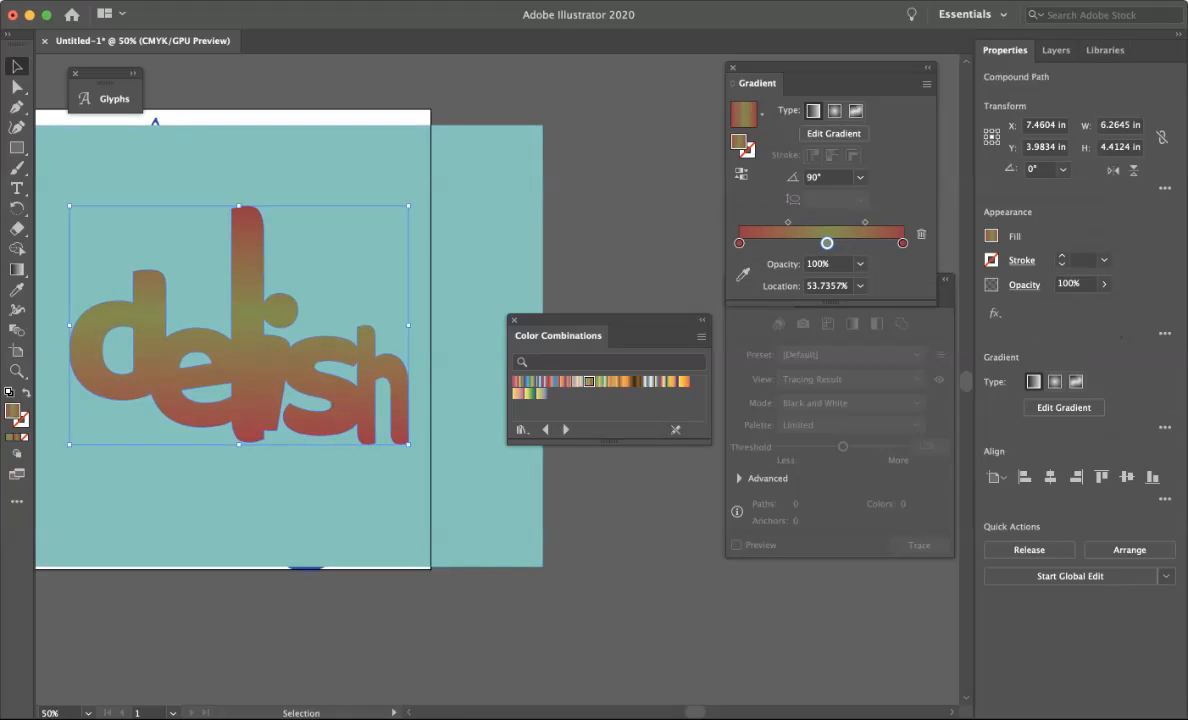
click(860, 177)
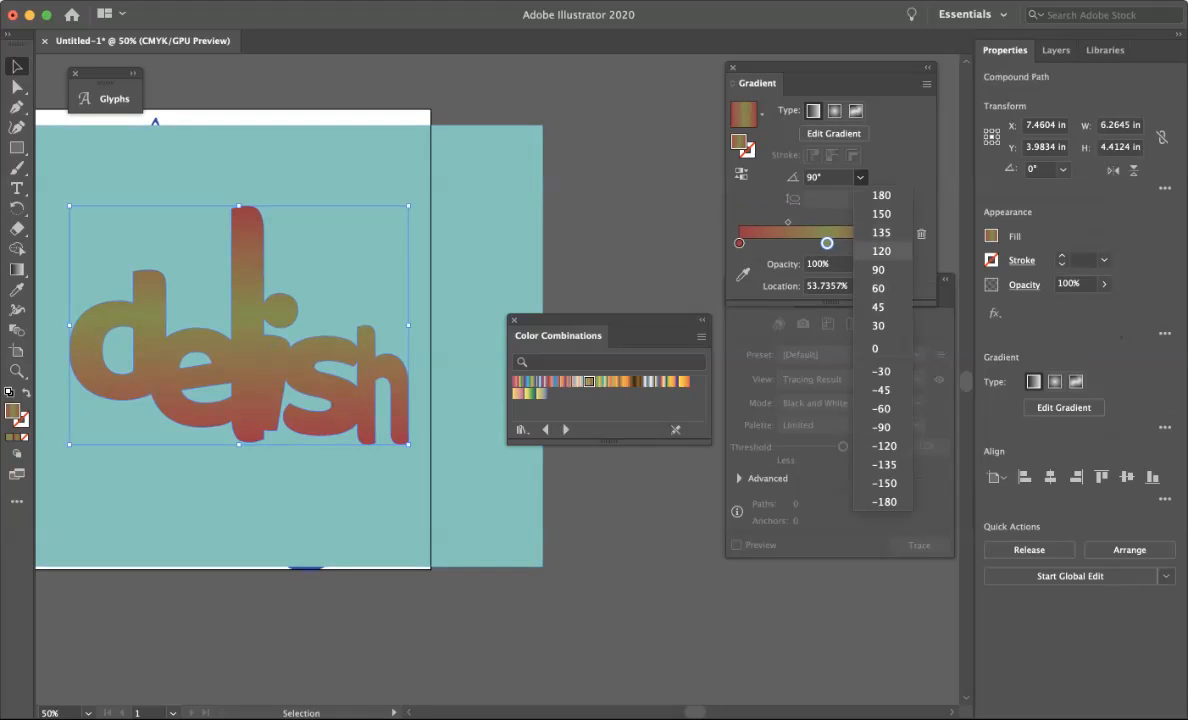
click(881, 232)
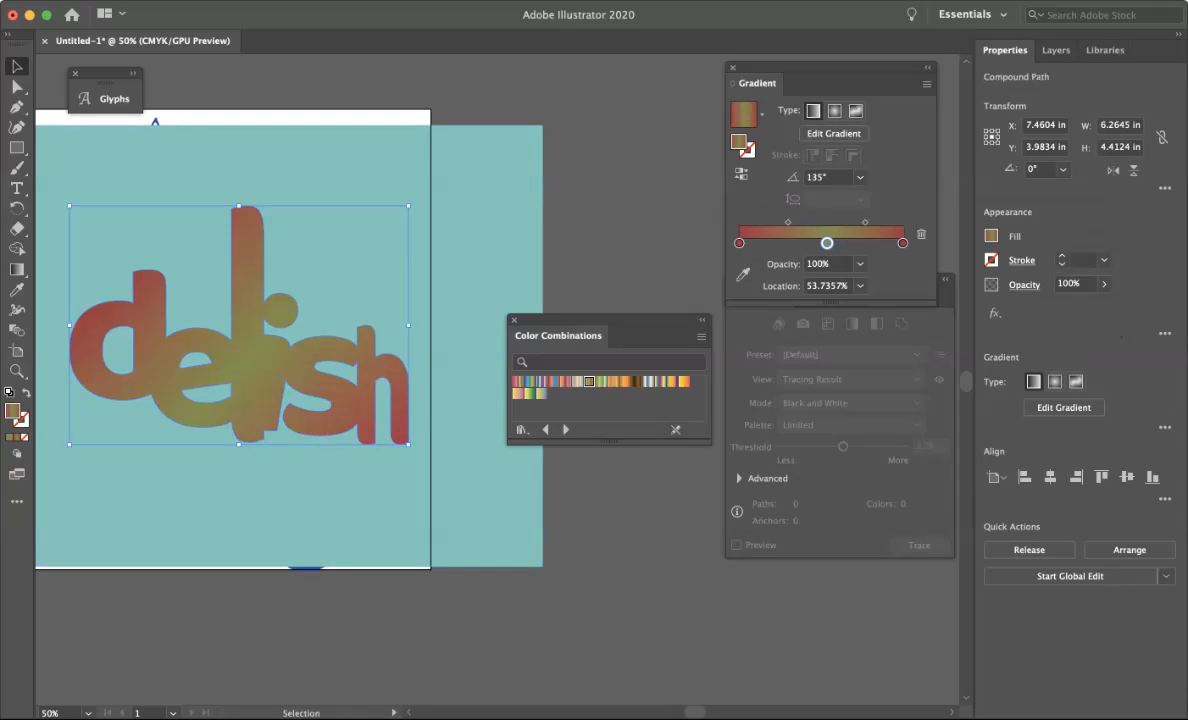
click(622, 245)
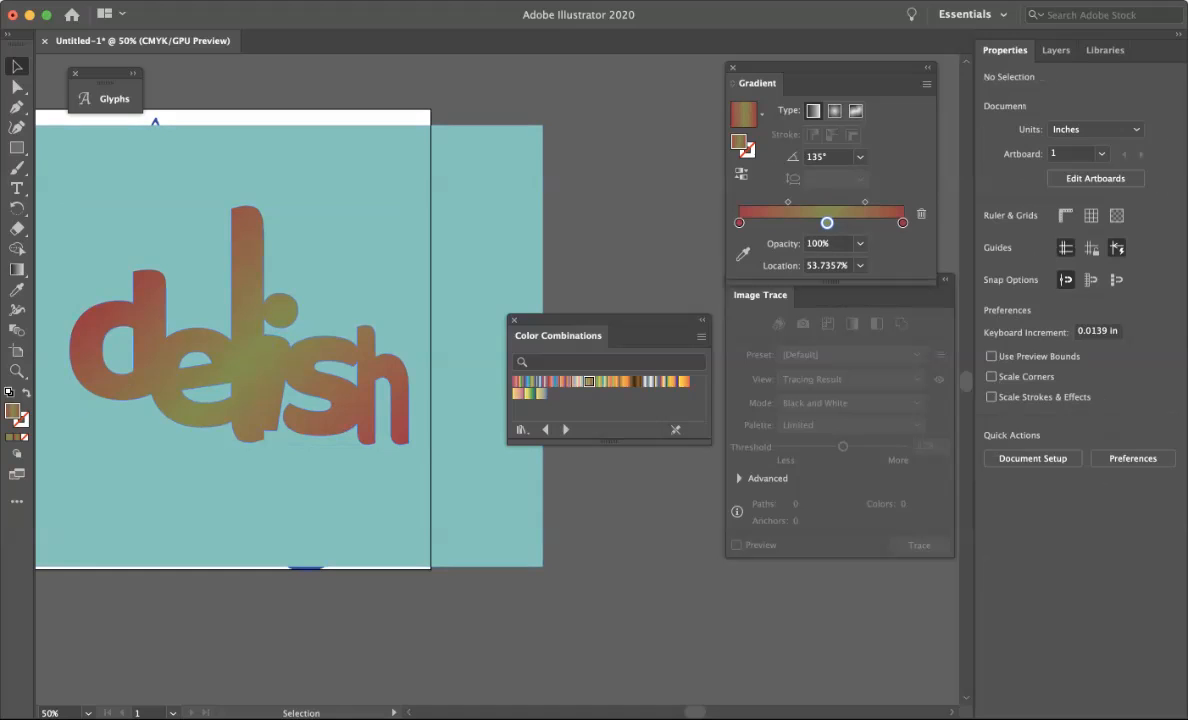
Apply a red, white and blue gradient swatch from the colour combinations to the lettering.
click(274, 370)
click(541, 382)
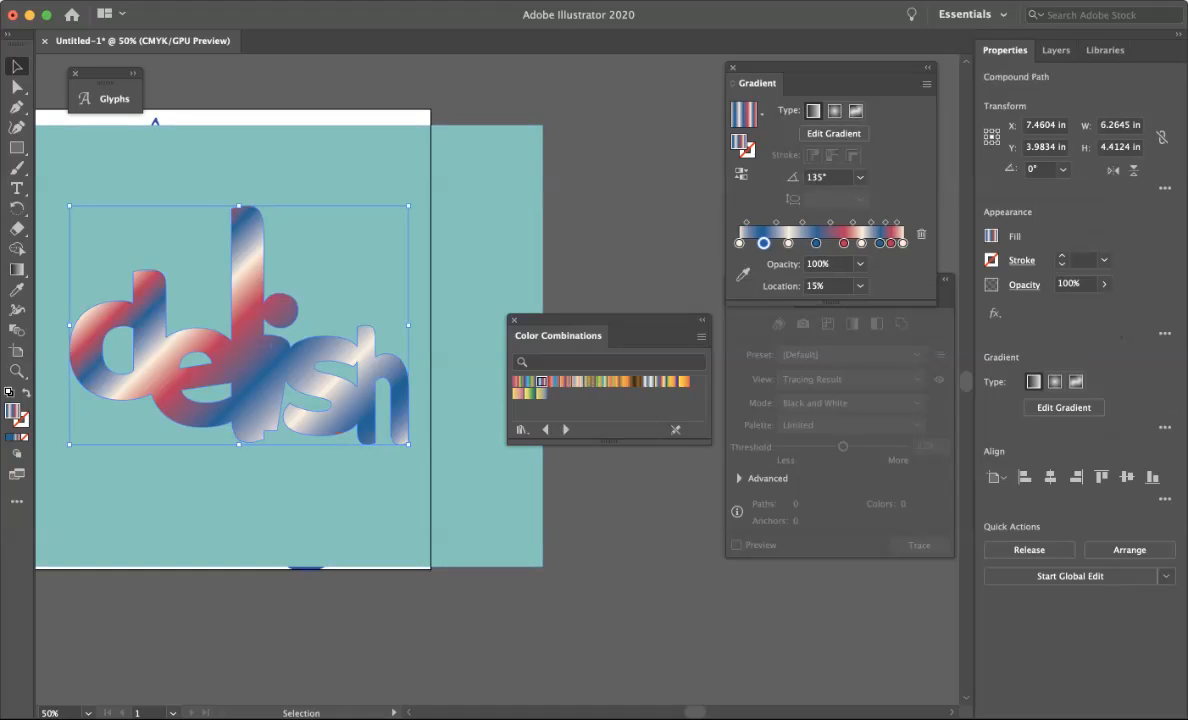
Apply an orange gradient swatch from the colour combinations to the lettering.
click(625, 381)
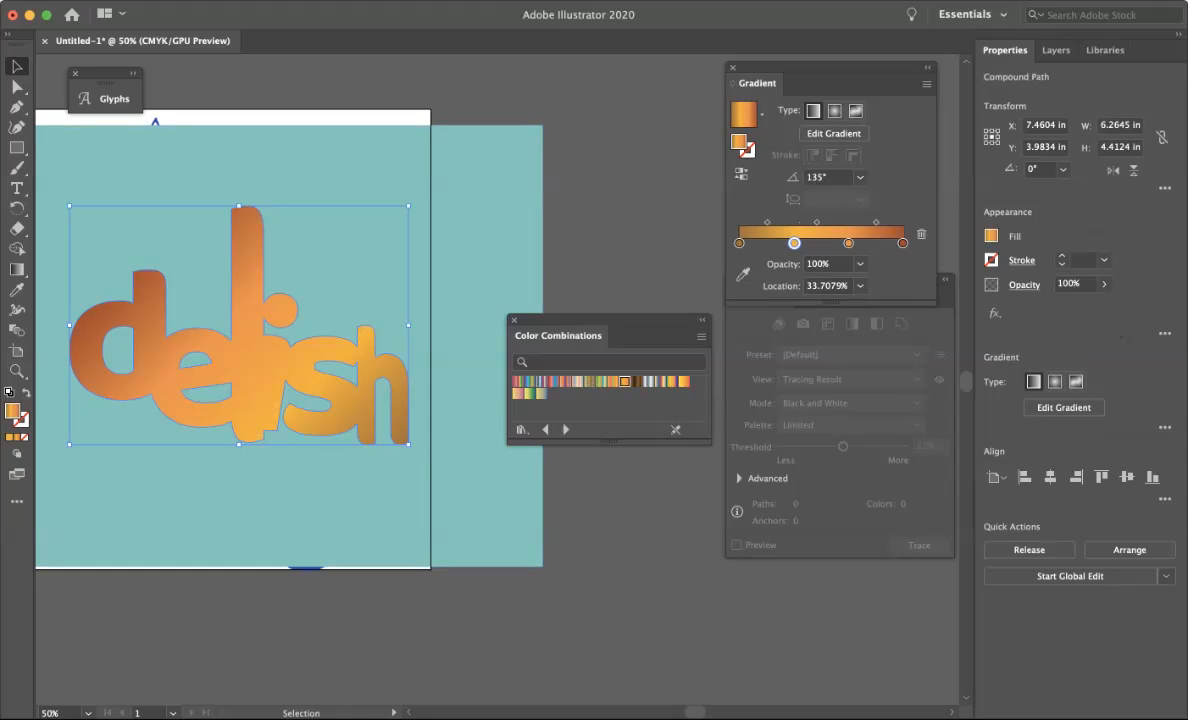
drag(600, 321, 633, 458)
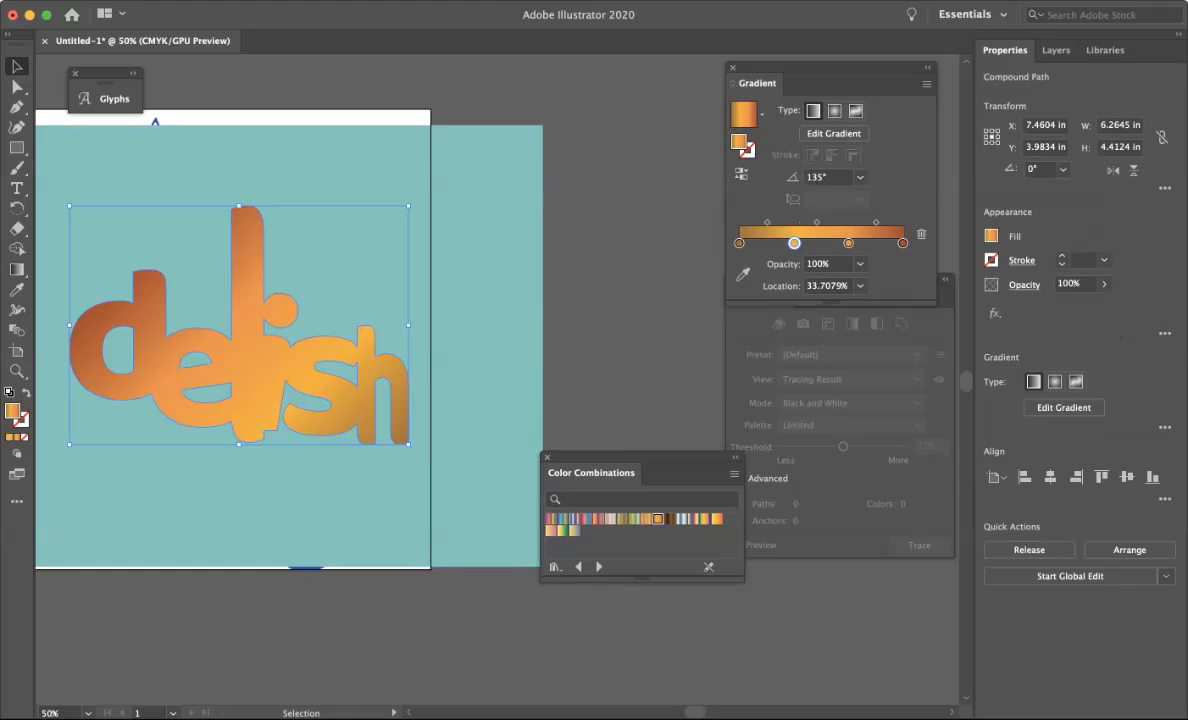
Open the Color Guide and add a lavender-grey colour stop from it to the lettering's gradient.
click(388, 1)
mouse_move(440, 1)
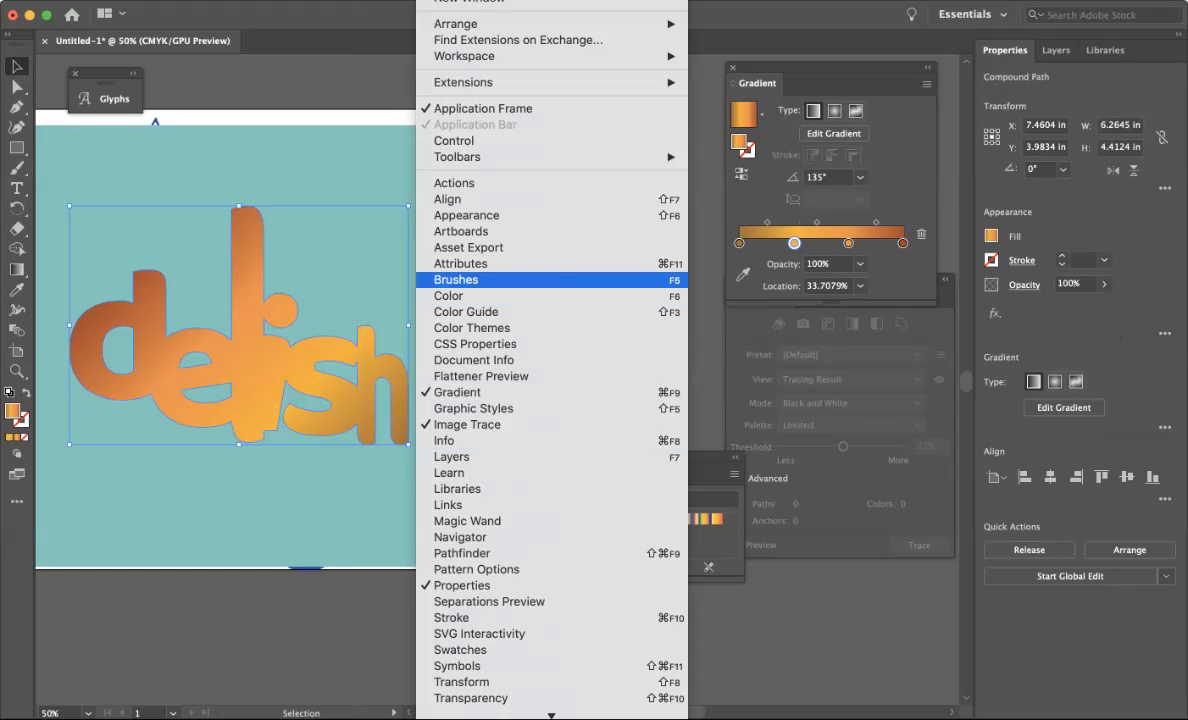
click(466, 311)
drag(900, 66, 950, 367)
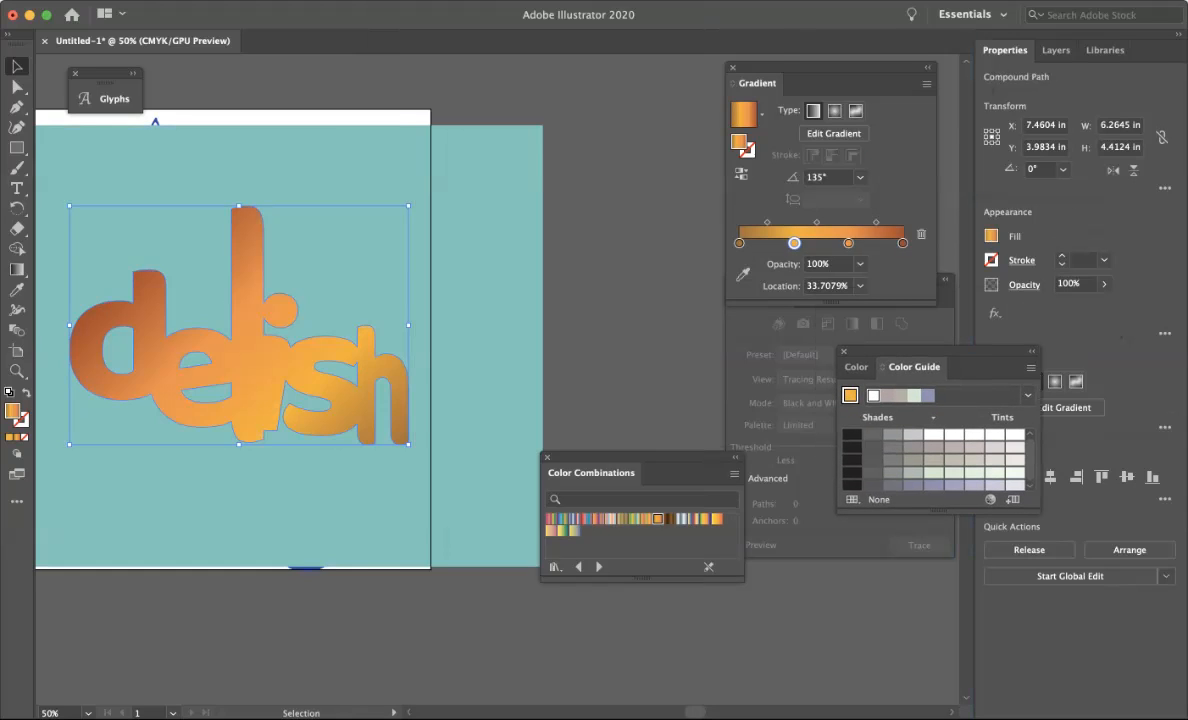
drag(954, 485, 825, 240)
Fill the background rectangle with black from the Color Guide shades.
click(628, 320)
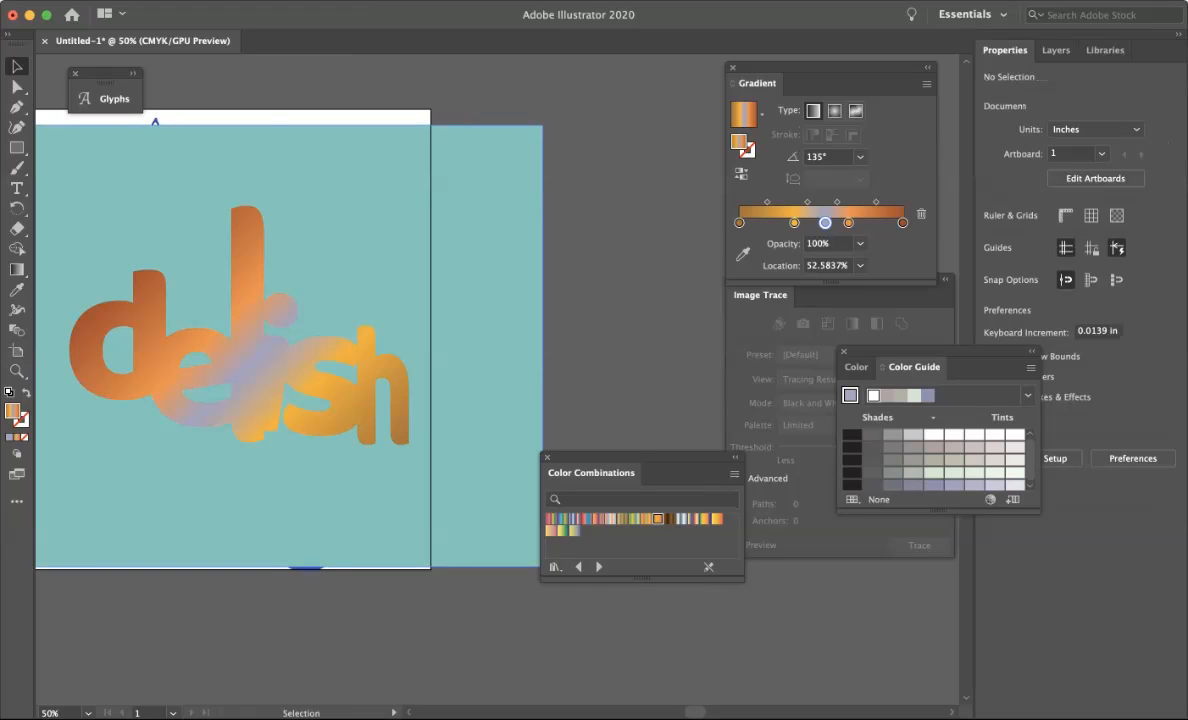
click(490, 310)
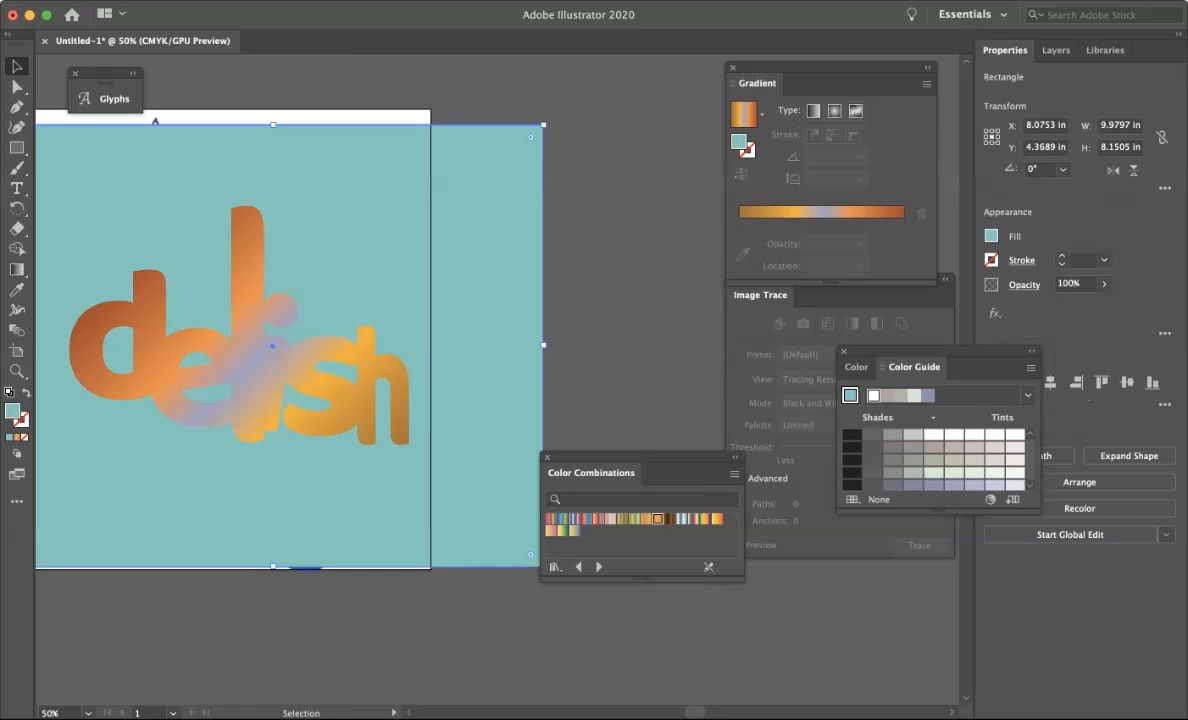
click(852, 435)
click(632, 330)
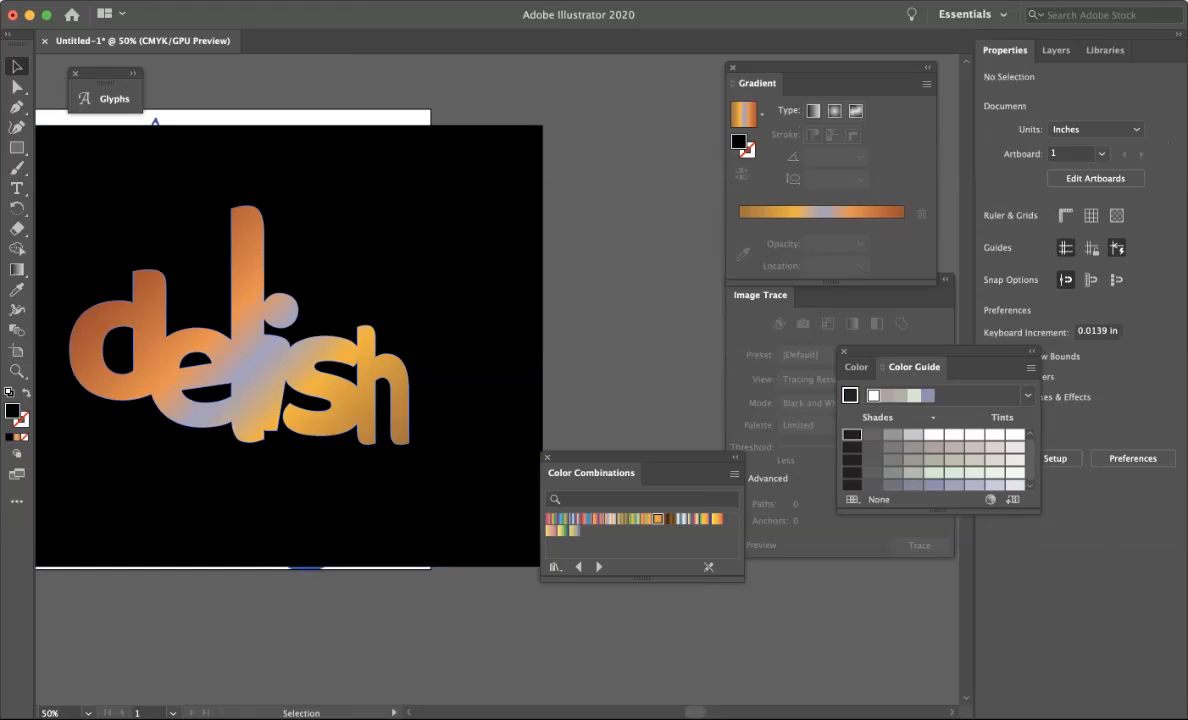
Reselect the lettering and try a brown and then a blue-red-yellow gradient swatch from the colour combinations.
click(302, 360)
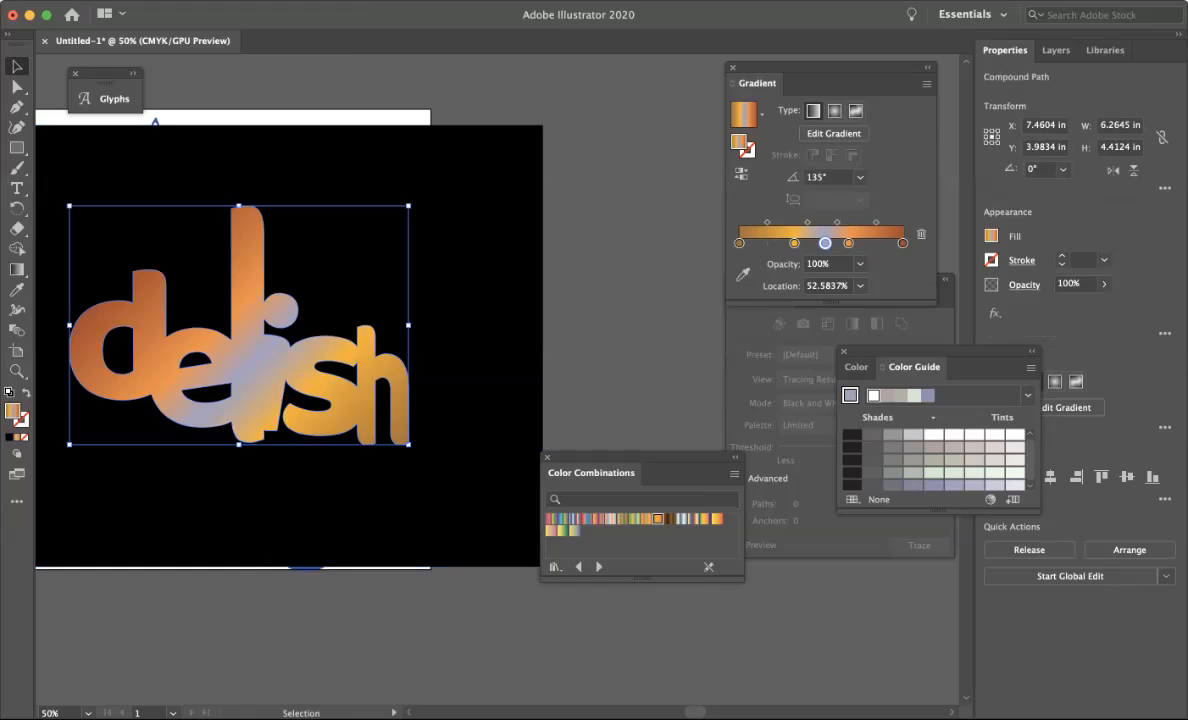
click(608, 385)
click(402, 408)
click(670, 519)
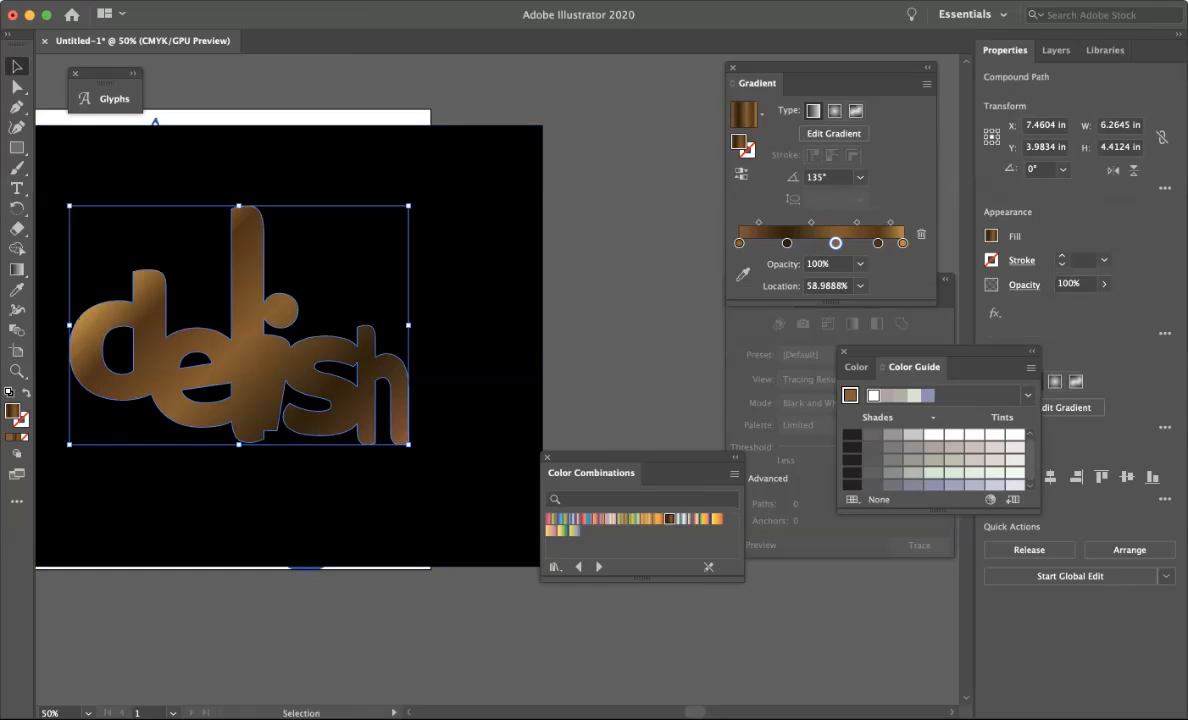
click(693, 519)
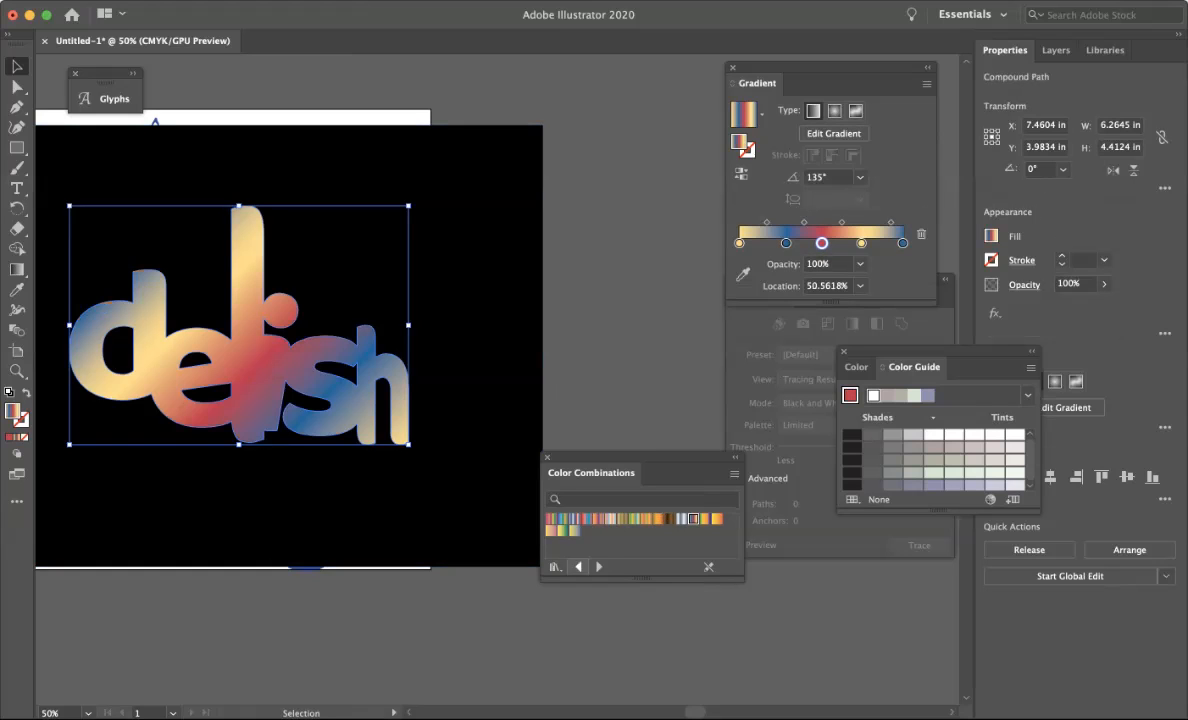
Step through the Color Harmonies and Earthtones libraries, applying orange and orange-to-green gradients to the lettering.
click(599, 567)
click(587, 531)
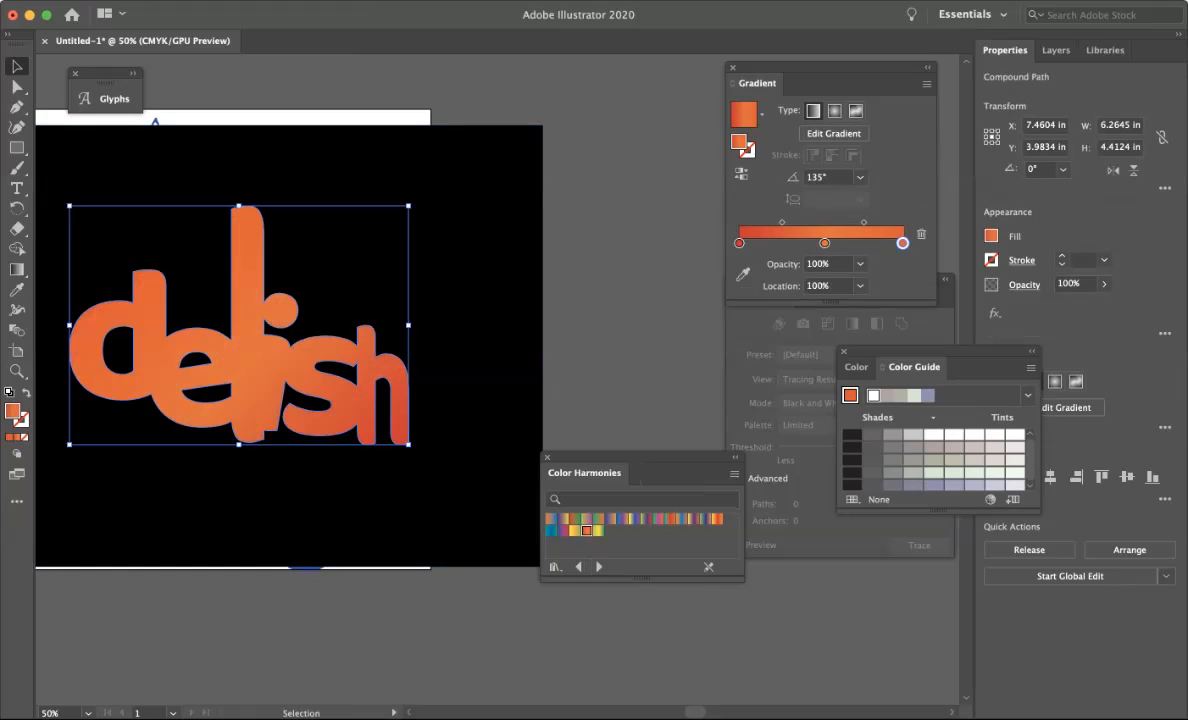
click(599, 519)
click(599, 567)
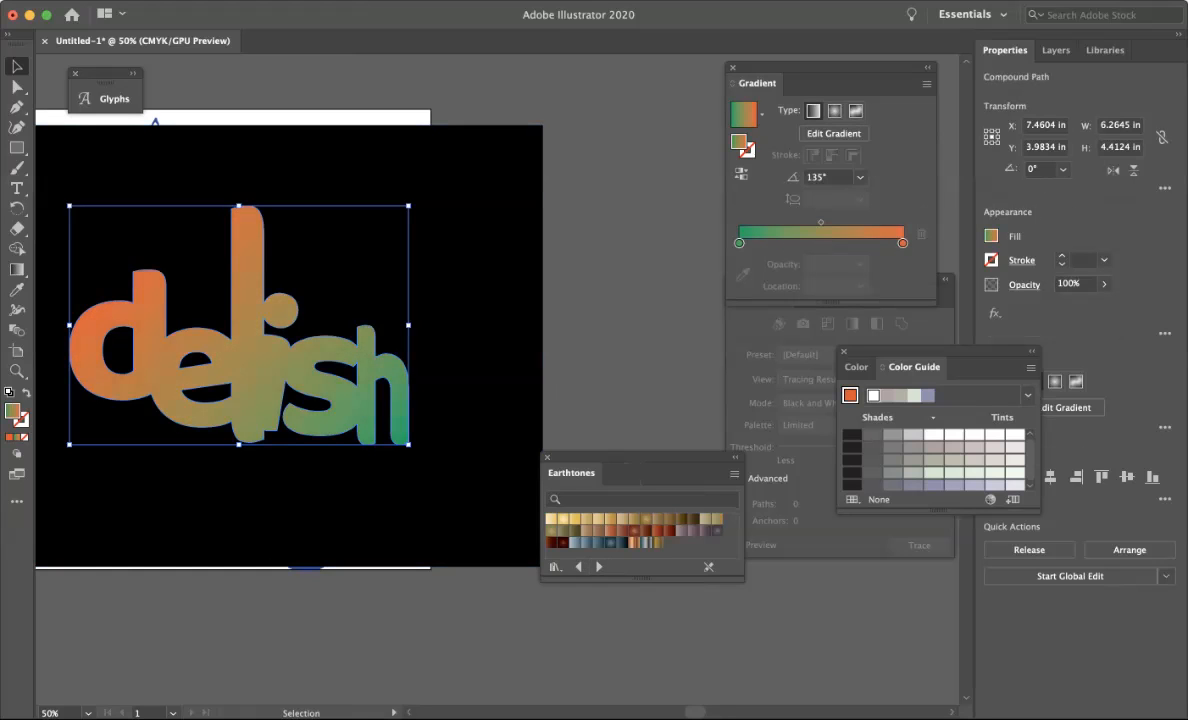
Apply a copper Earthtones gradient and then a teal radial gradient from the Fades library to the lettering.
click(634, 543)
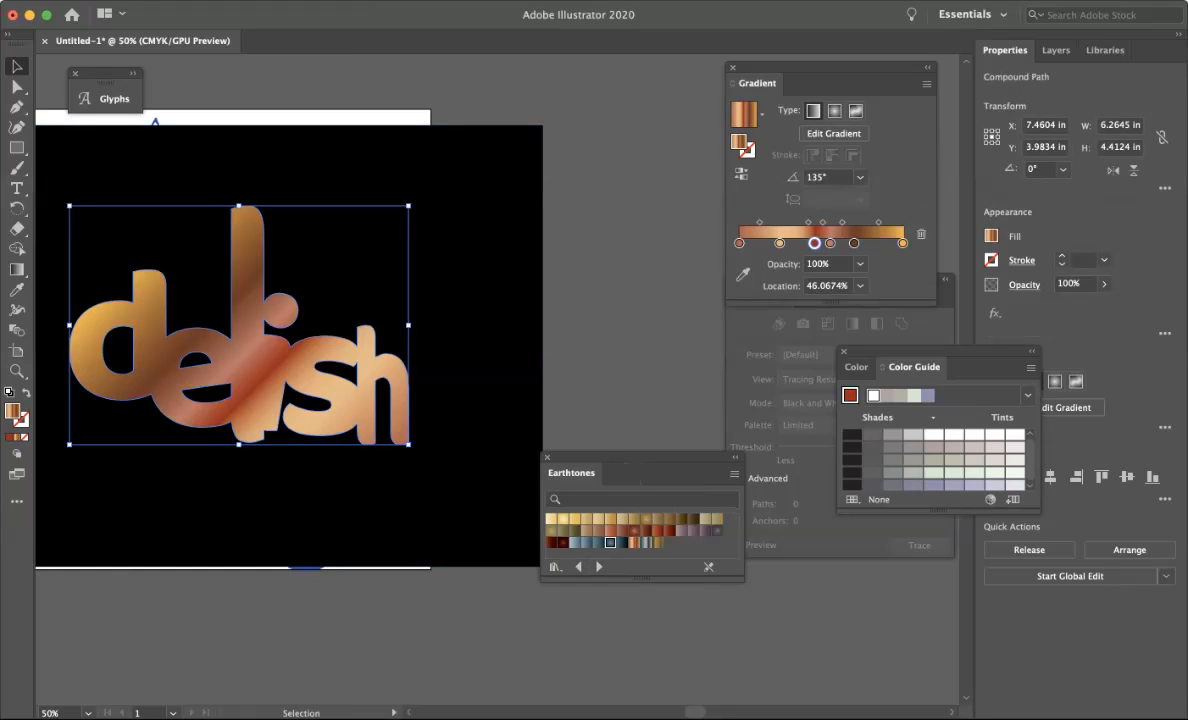
click(610, 543)
click(599, 567)
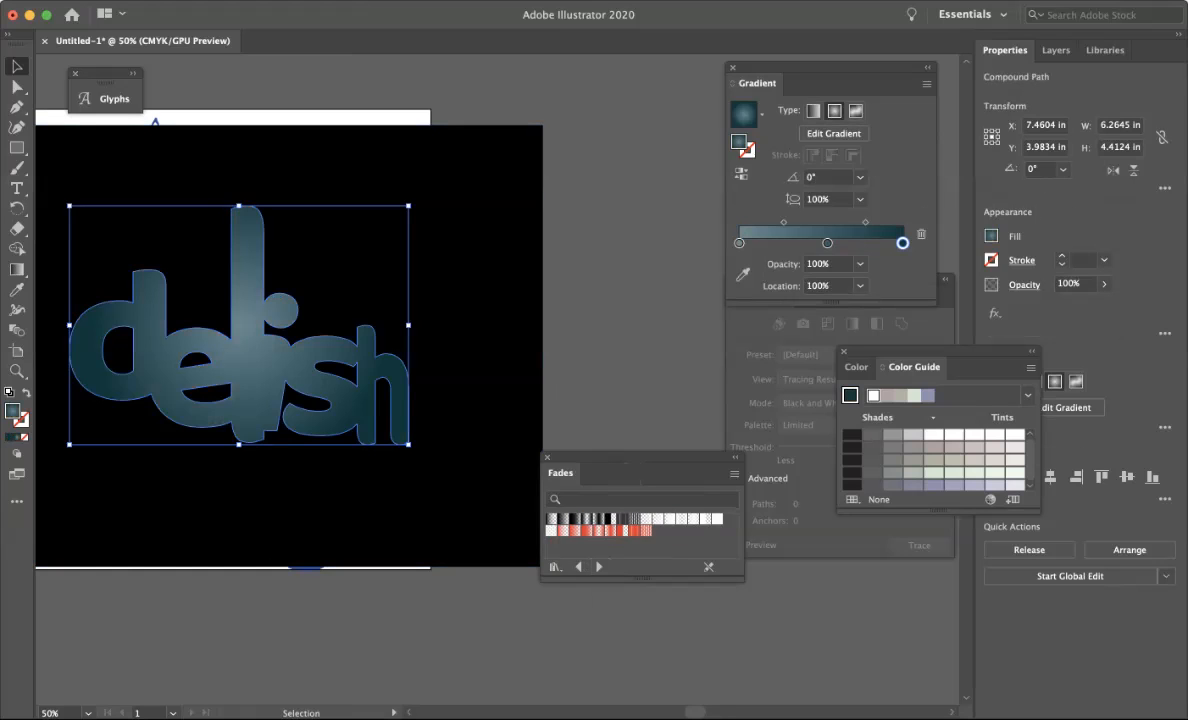
Try several Fades swatches on the lettering, ending with a white fade-to-transparent gradient.
click(634, 530)
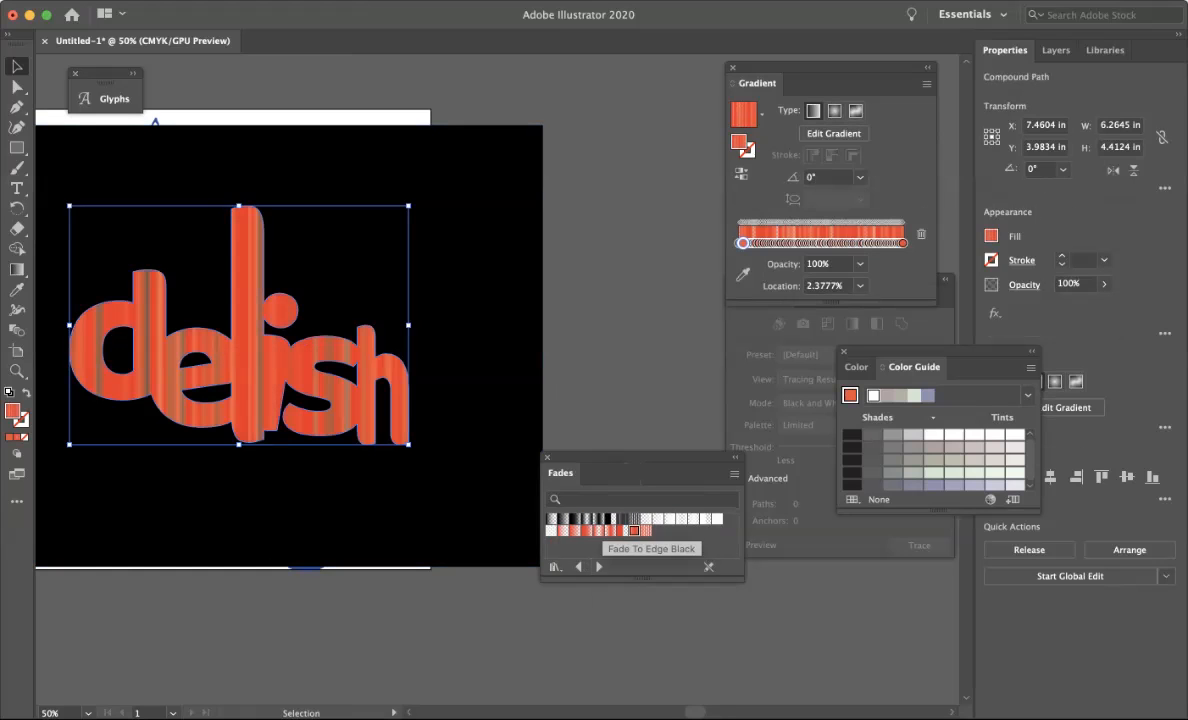
click(634, 518)
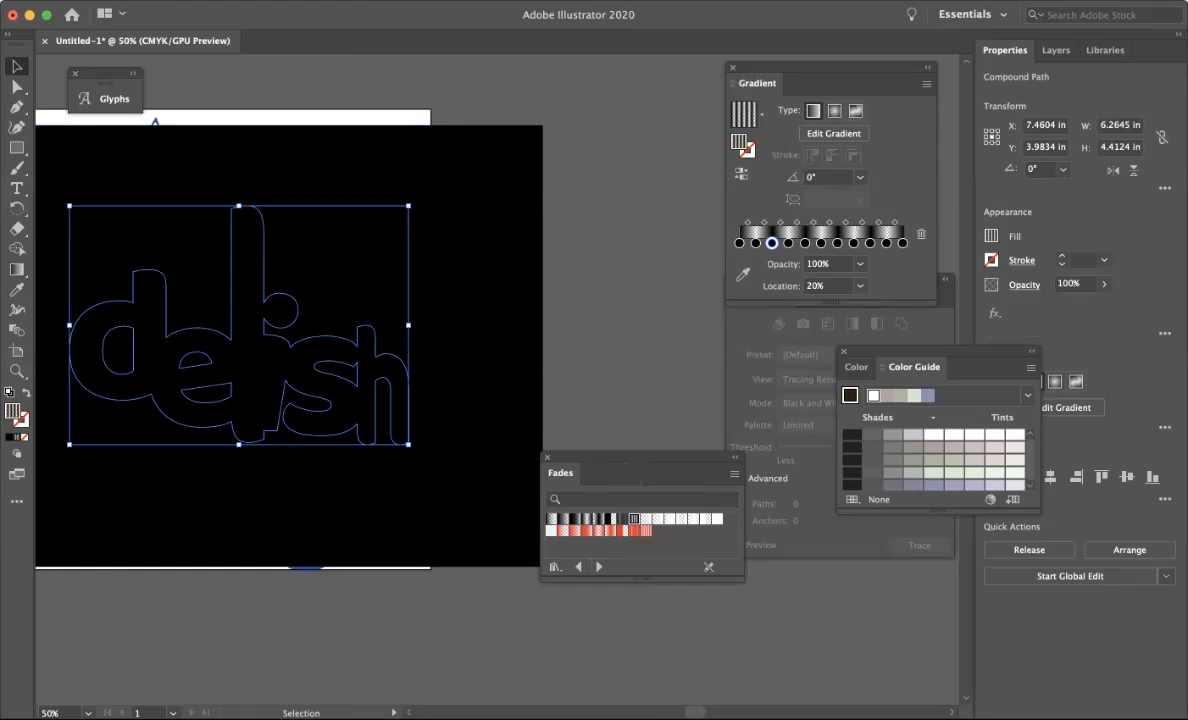
click(669, 518)
click(693, 518)
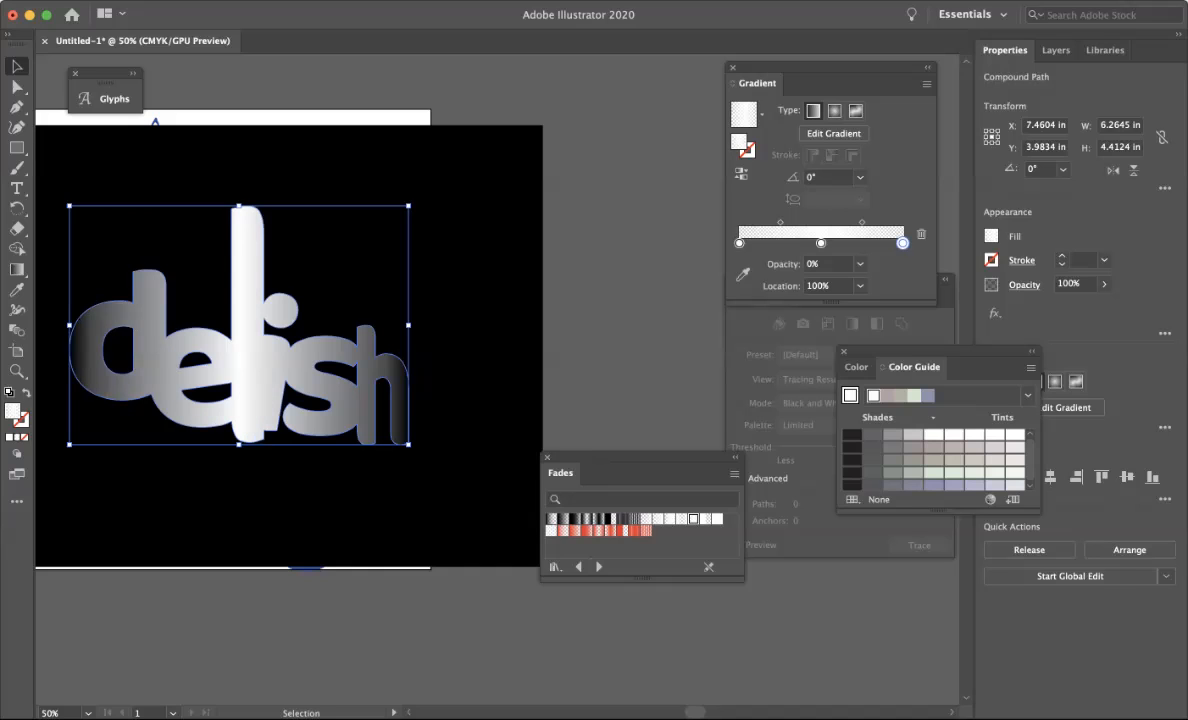
Browse the Foliage library and apply a pale green gradient swatch from the Fruits and Vegetables library to the lettering.
click(599, 567)
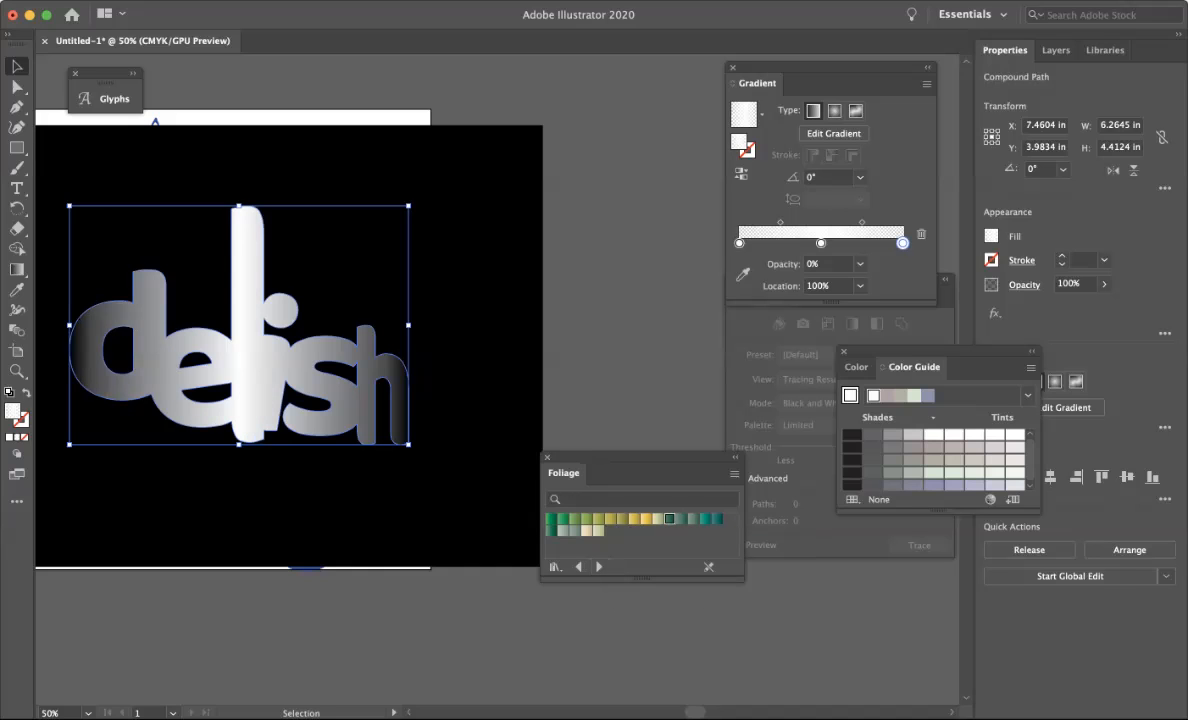
click(669, 518)
click(599, 567)
click(586, 530)
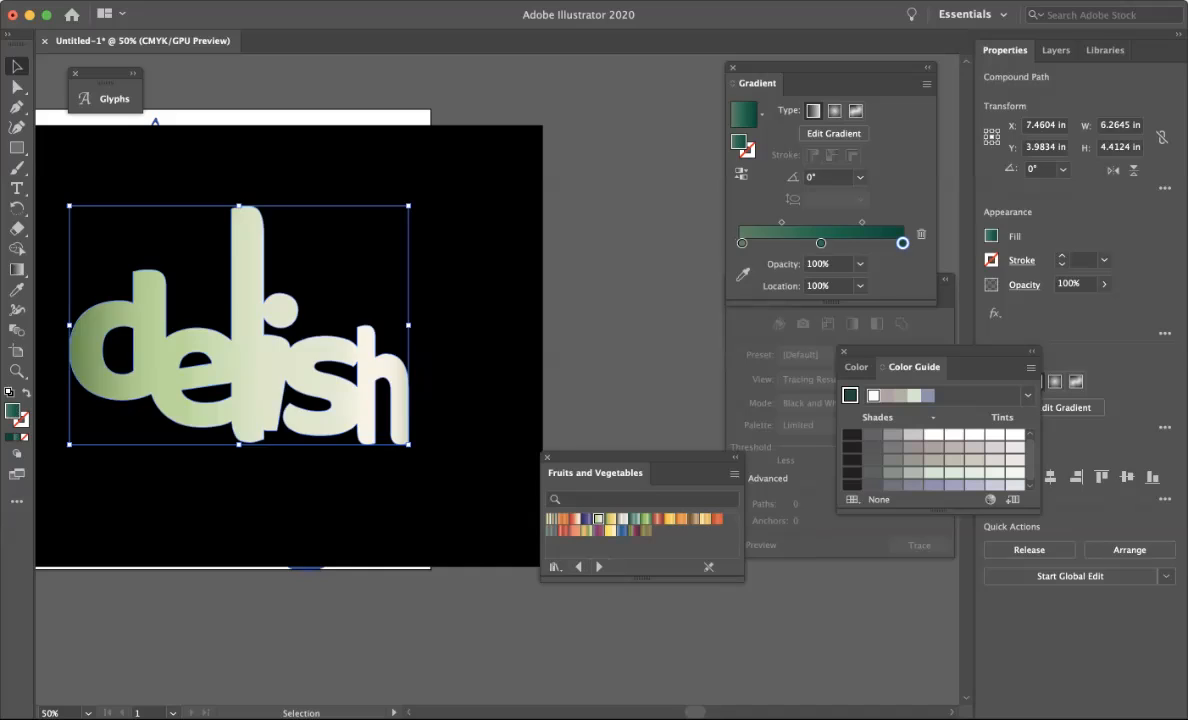